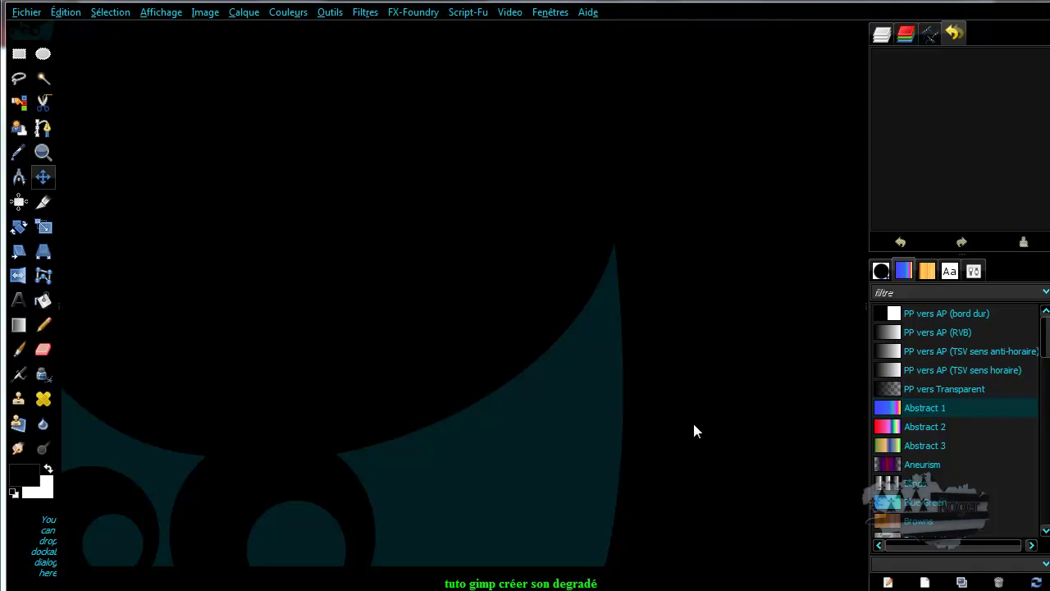
Activate the Gradient tool and look through the list of available gradients
click(21, 324)
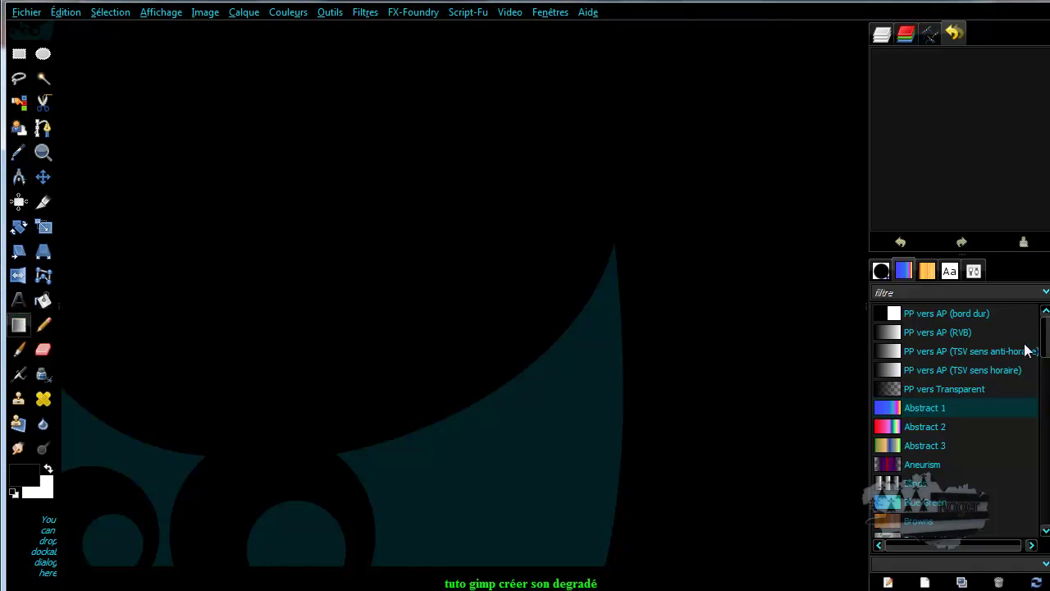
scroll(962, 396, down, 10)
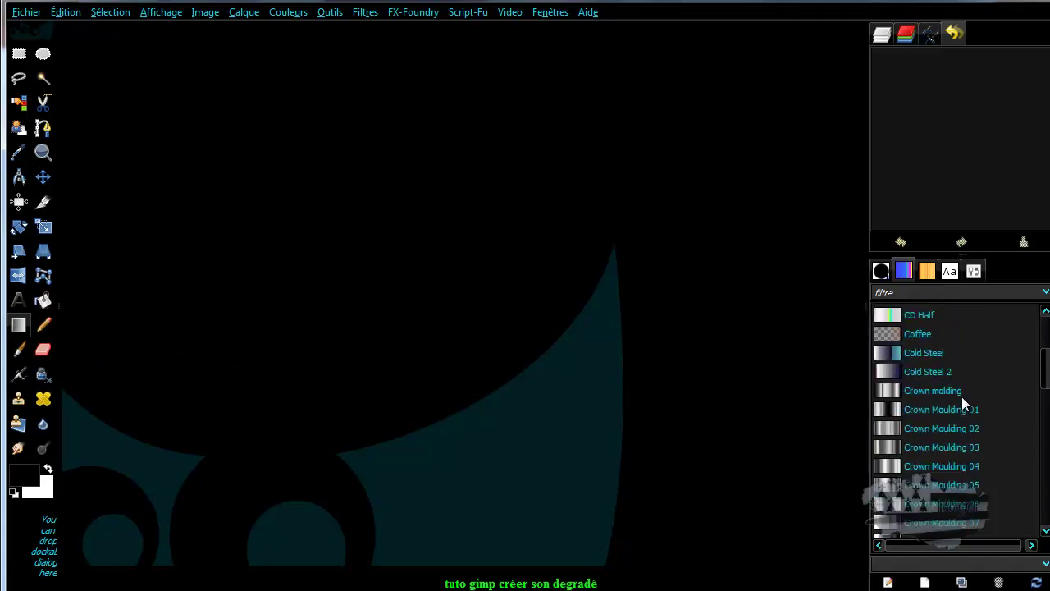
scroll(961, 399, down, 15)
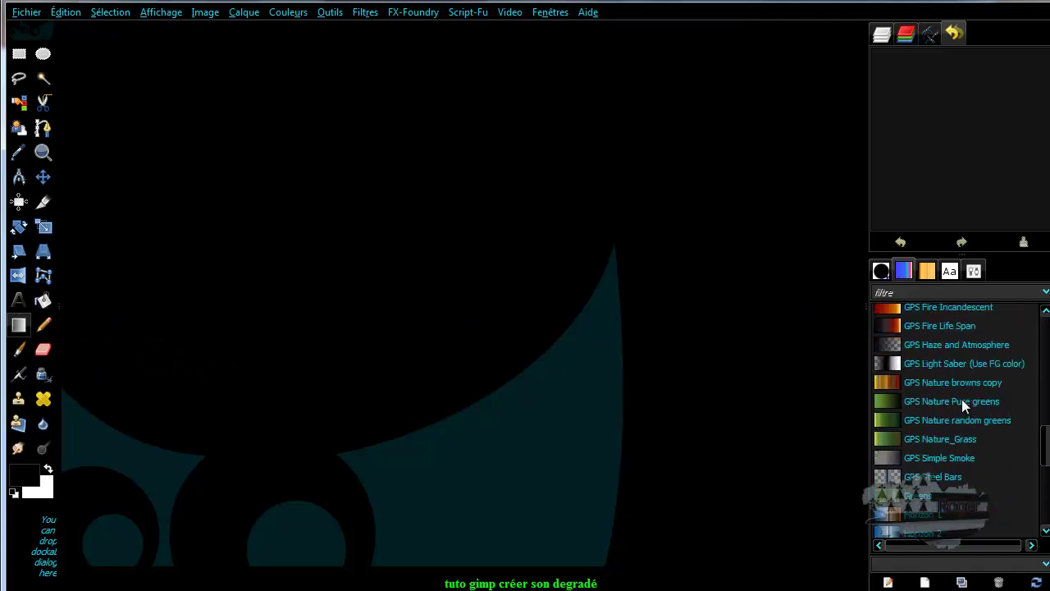
scroll(962, 406, down, 8)
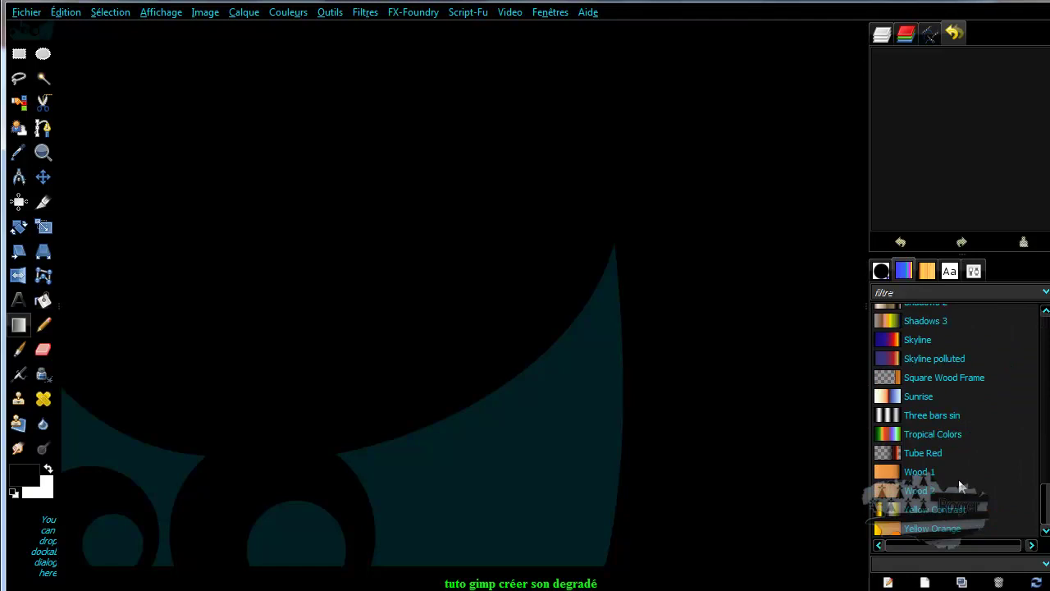
scroll(962, 480, up, 4)
scroll(961, 480, up, 18)
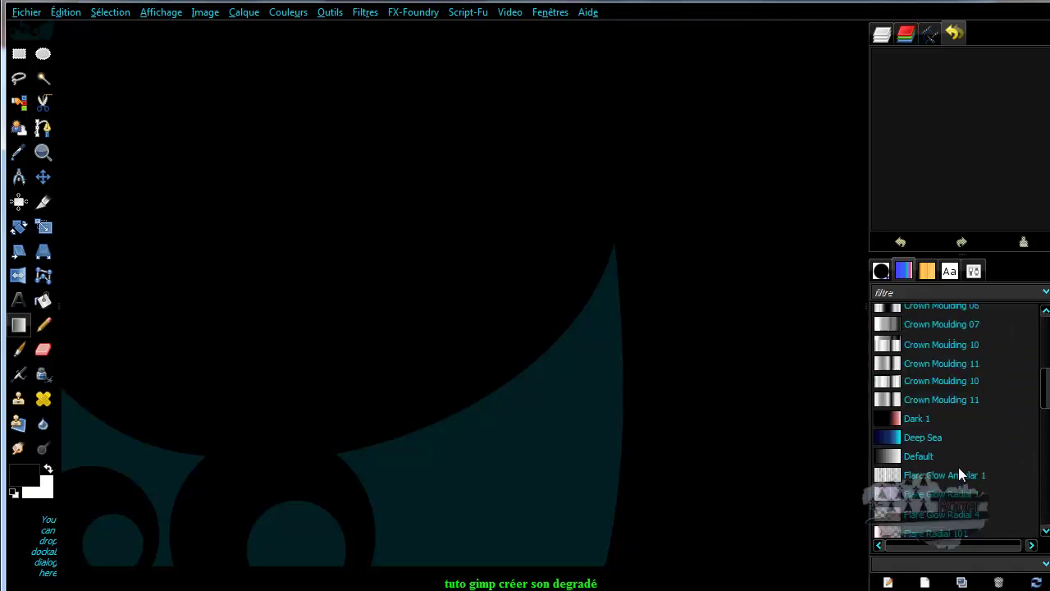
scroll(958, 465, up, 5)
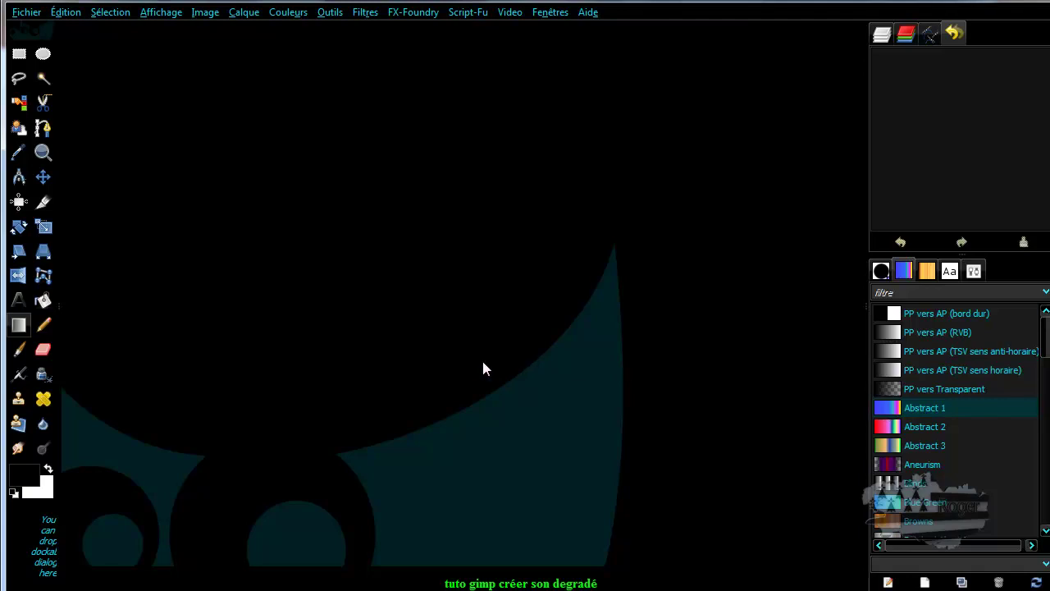
click(365, 13)
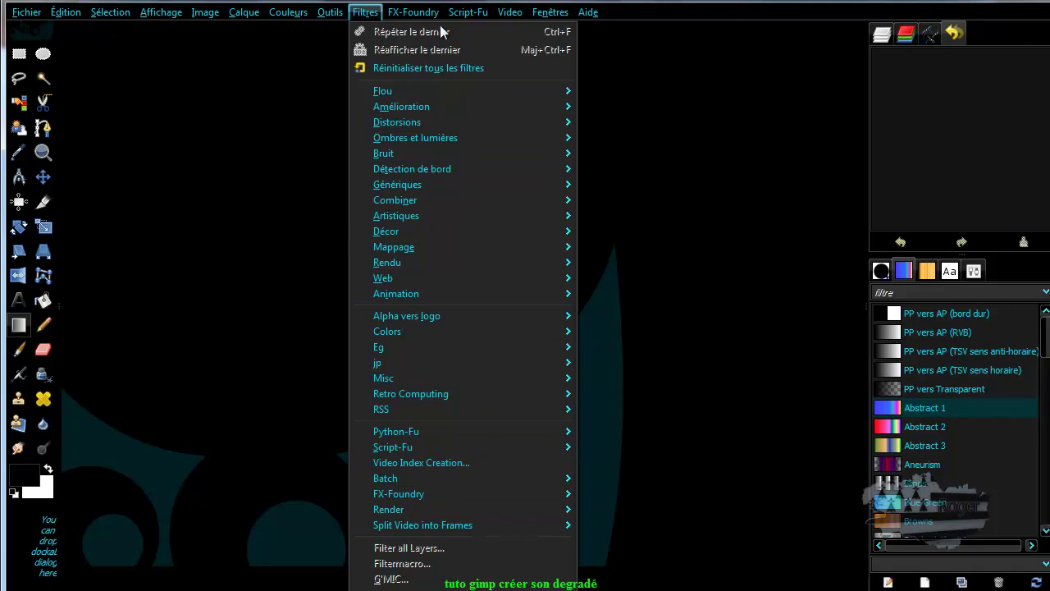
mouse_move(416, 15)
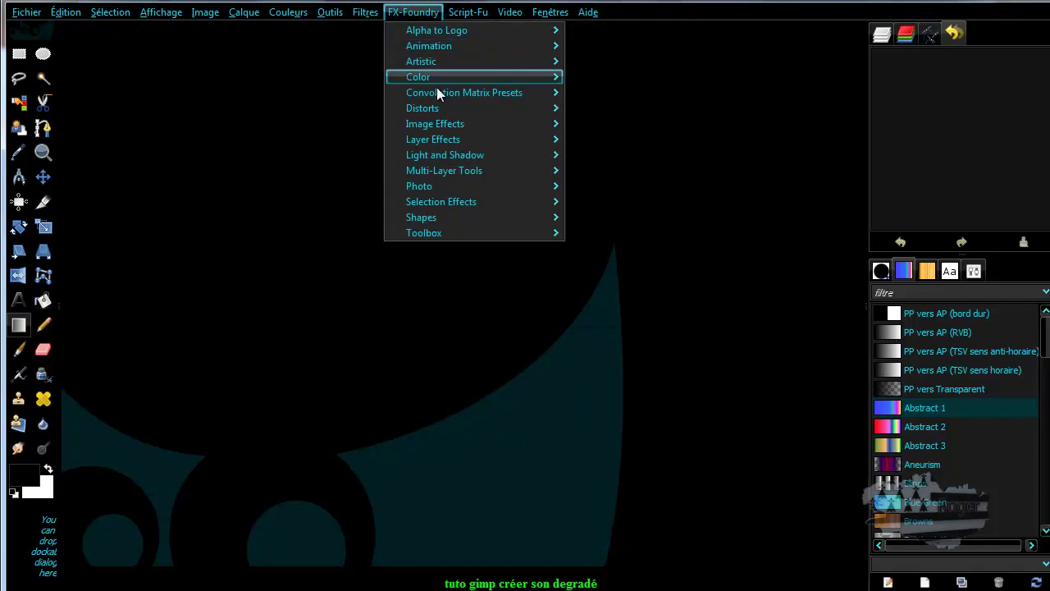
mouse_move(480, 19)
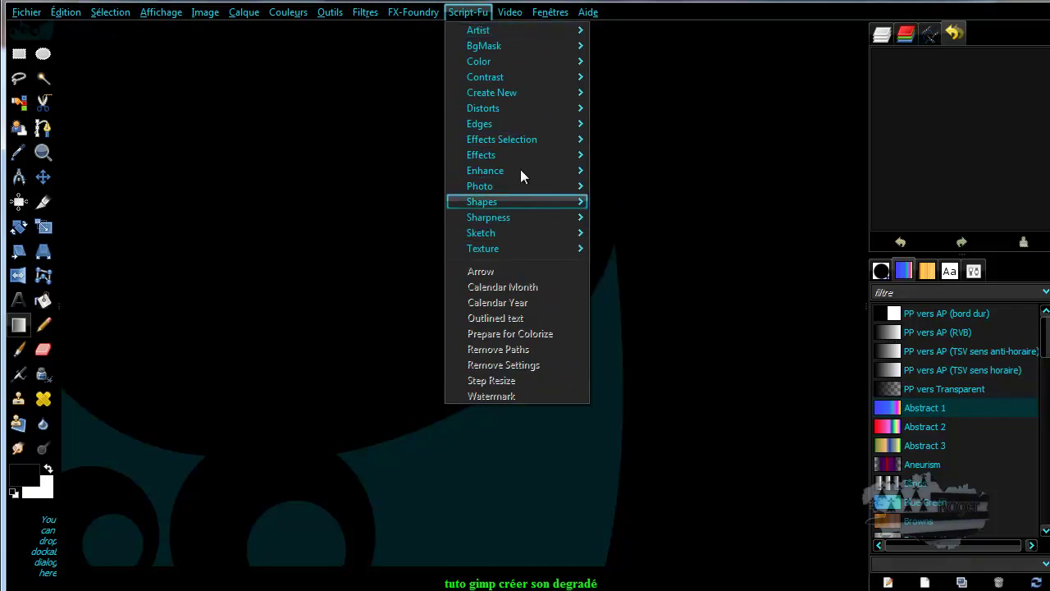
mouse_move(375, 14)
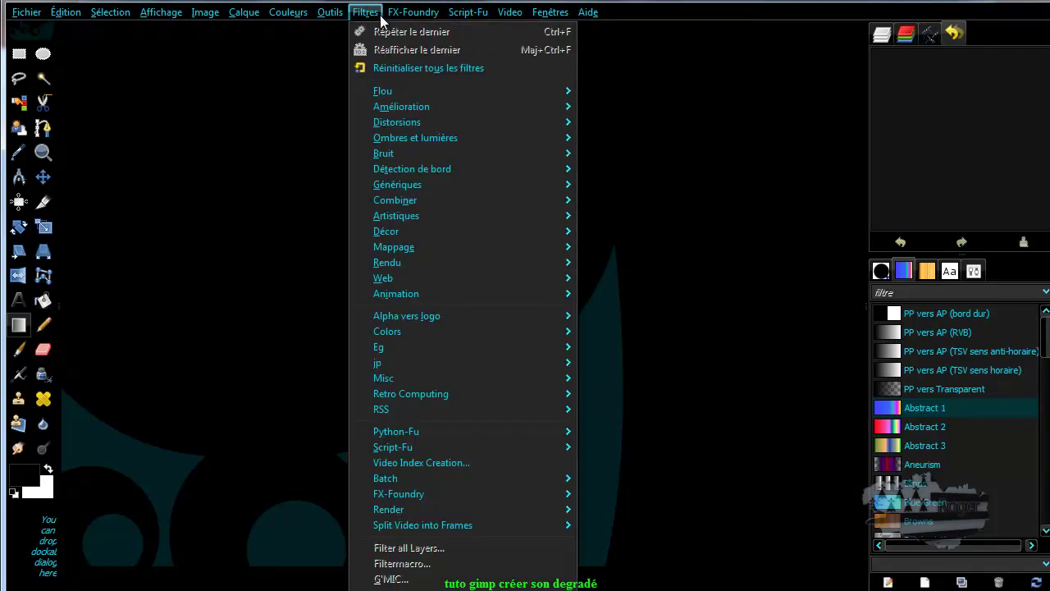
mouse_move(443, 152)
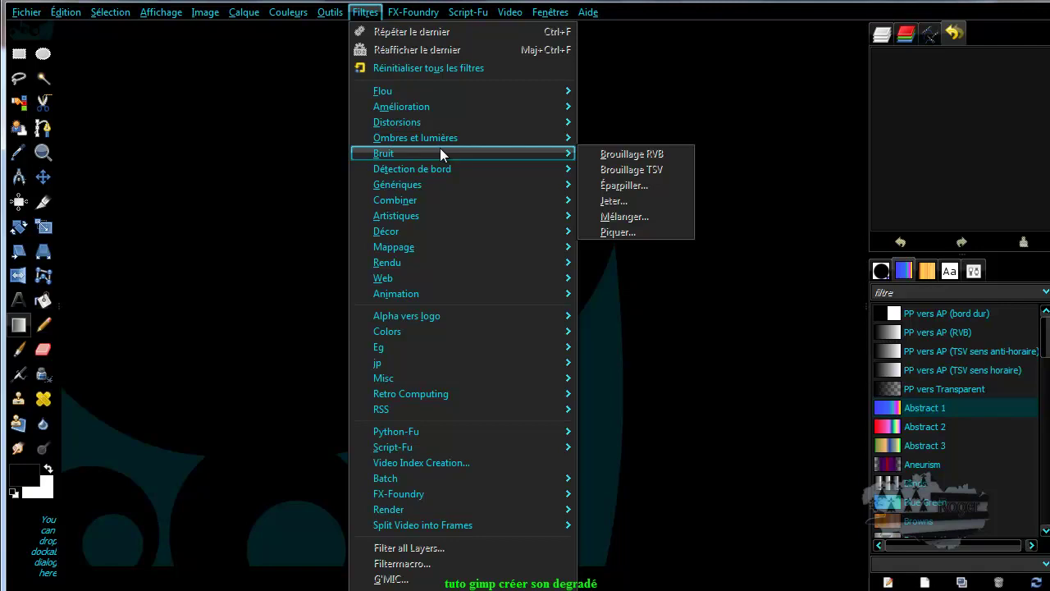
mouse_move(469, 350)
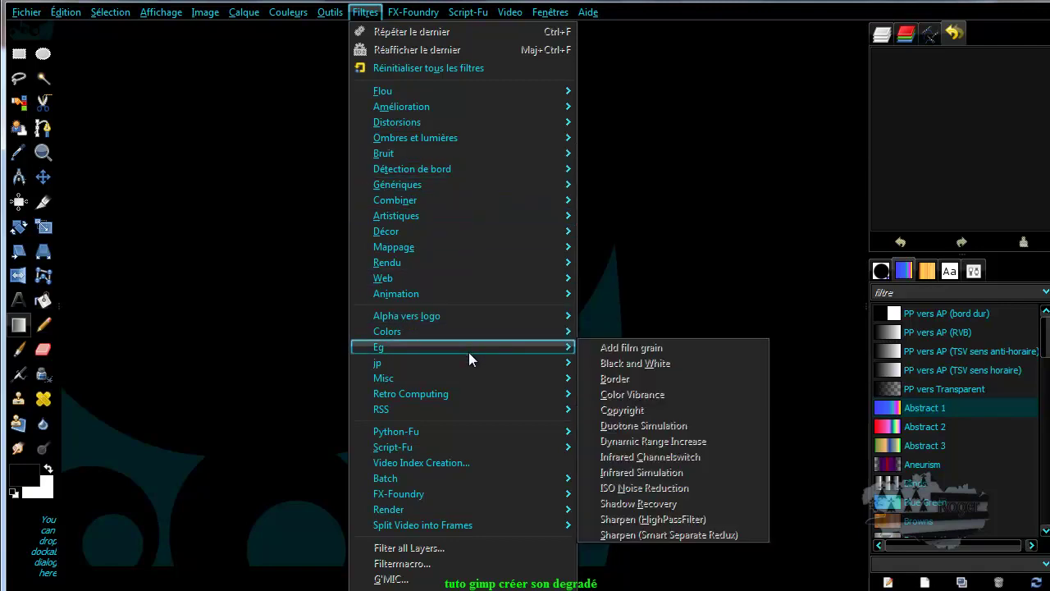
mouse_move(493, 169)
mouse_move(494, 140)
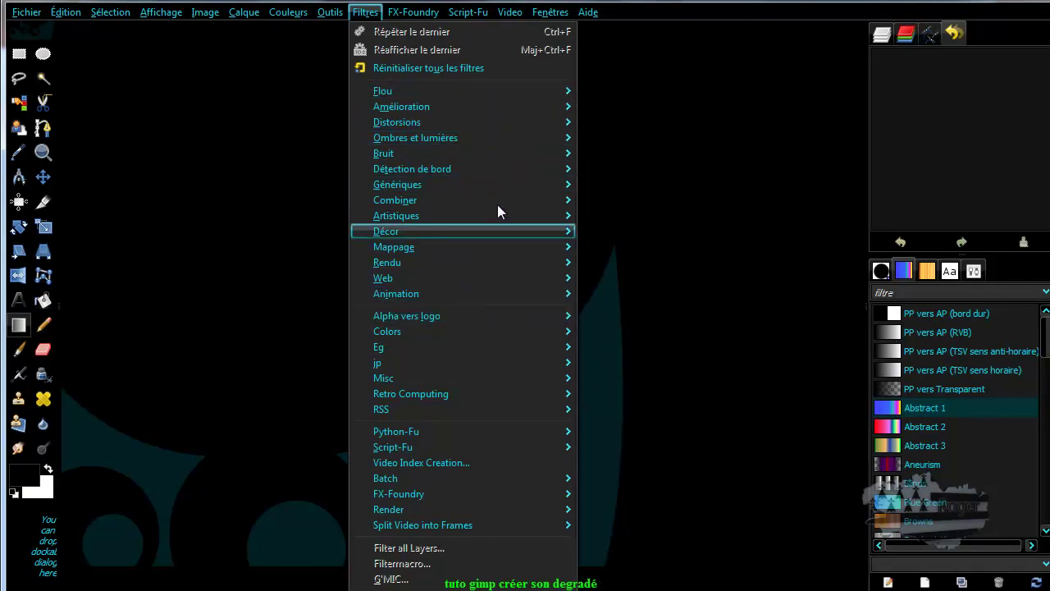
mouse_move(487, 209)
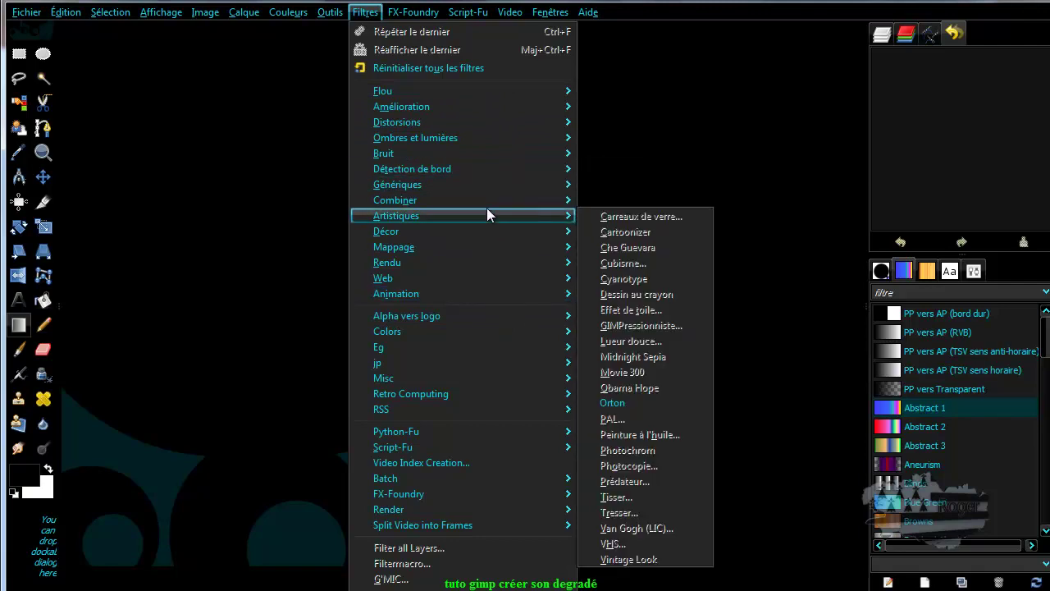
click(305, 169)
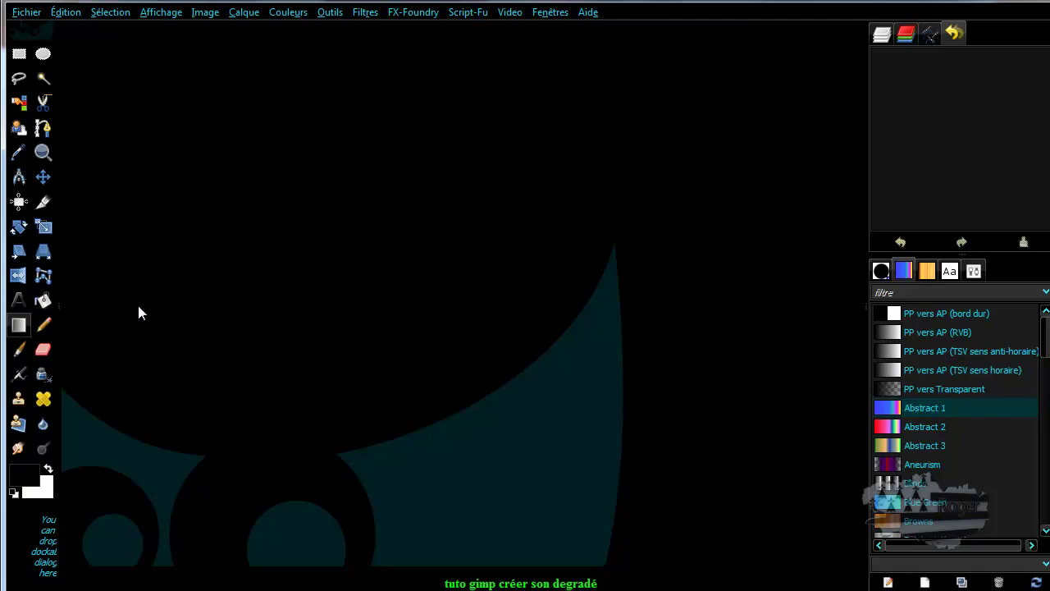
Create a new 640 x 400 px image
click(23, 13)
click(66, 31)
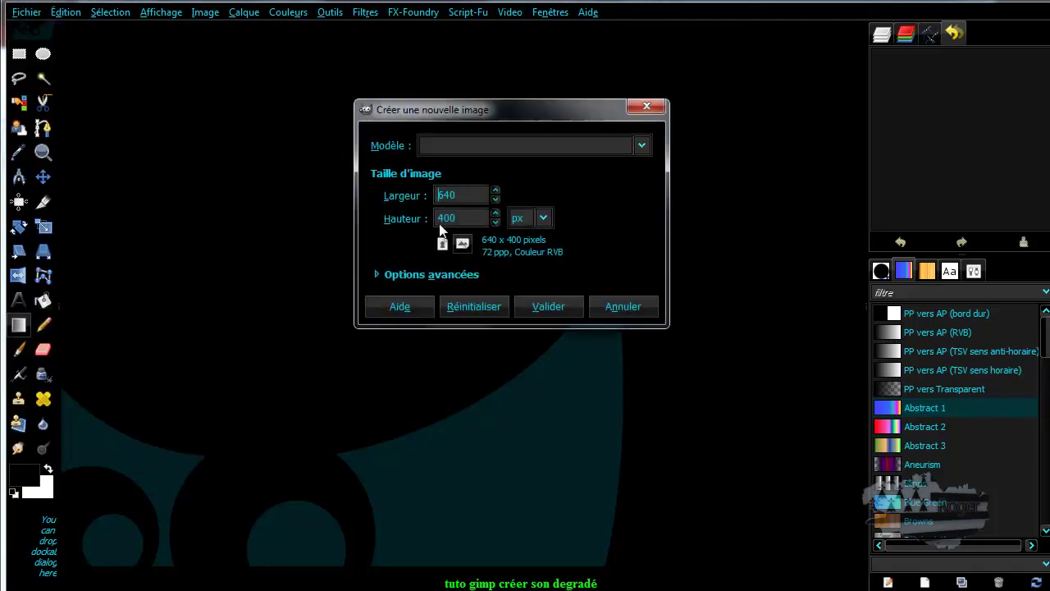
click(541, 305)
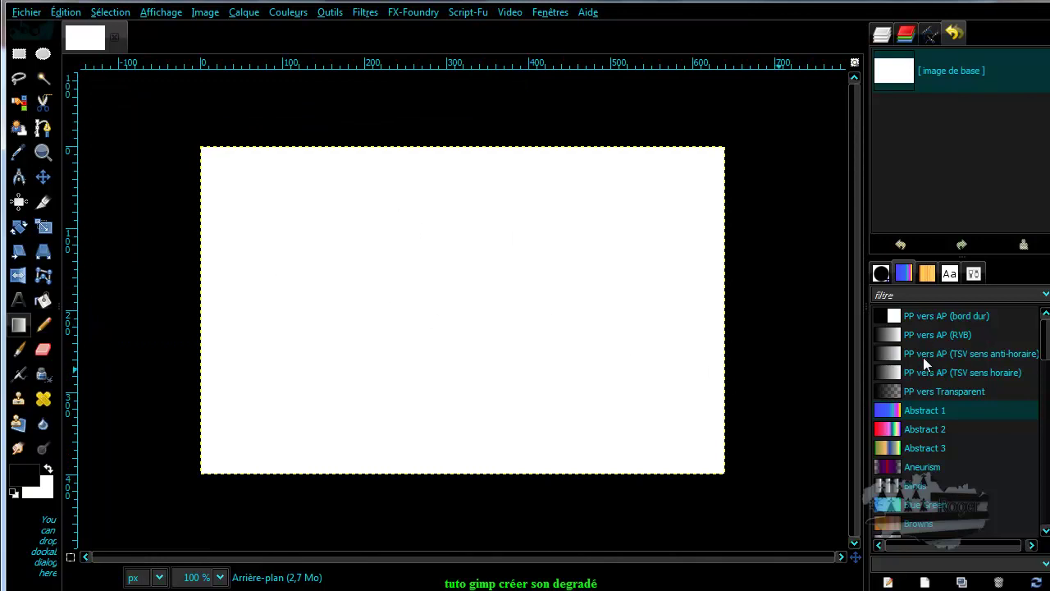
Fill the blank image horizontally from its left edge to past its right edge with the Abstract 3 gradient
scroll(924, 358, down, 2)
scroll(924, 358, up, 2)
click(46, 325)
click(19, 325)
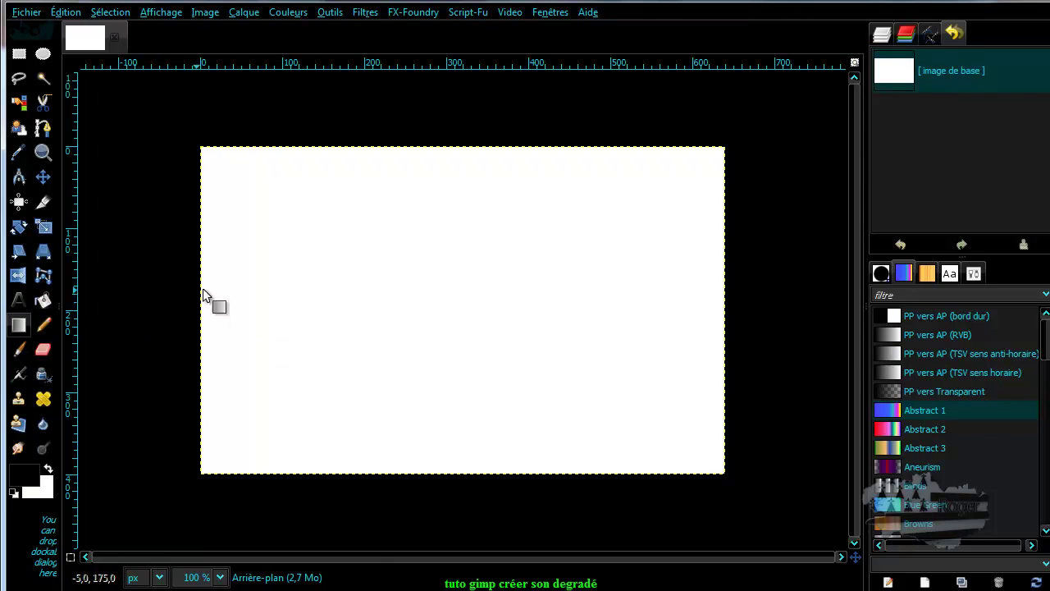
click(926, 447)
drag(199, 314, 749, 303)
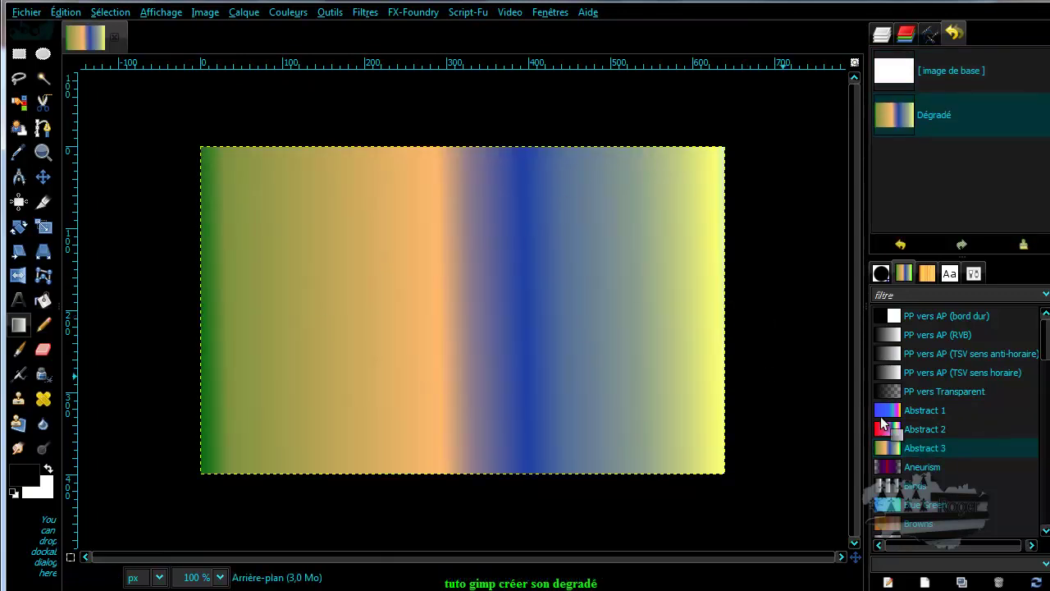
Fill the image from left to right with the PP vers AP (RVB) gradient, and again with PP vers AP (bord dur)
scroll(1007, 444, down, 10)
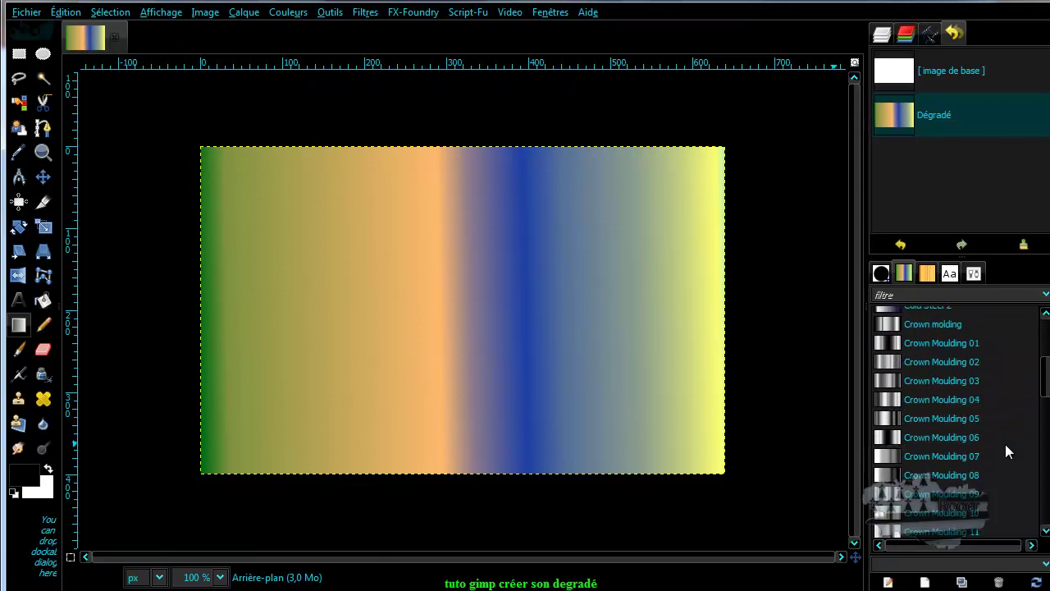
scroll(1005, 444, down, 3)
scroll(1004, 441, up, 12)
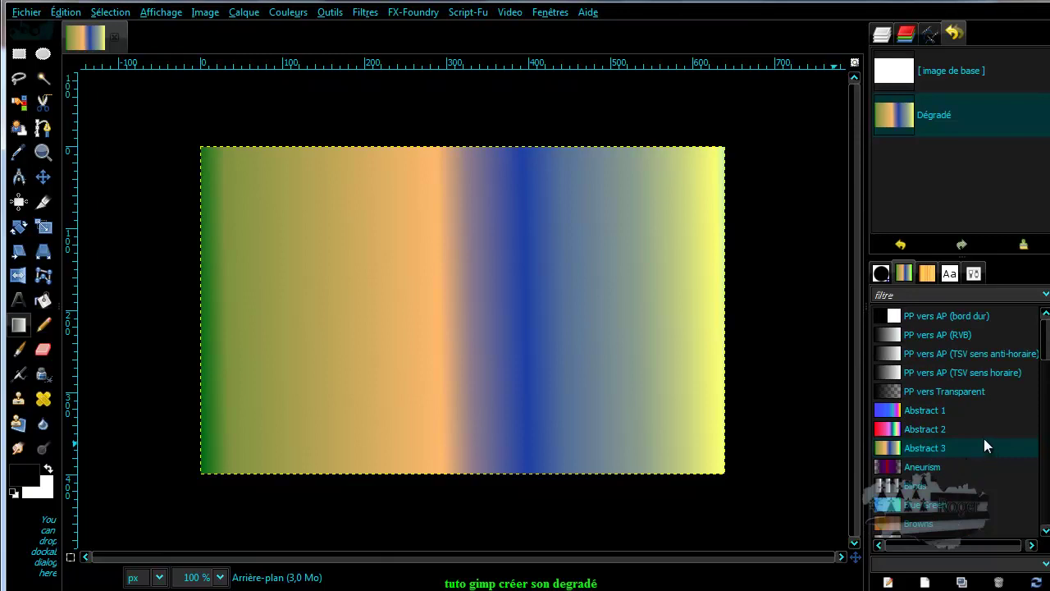
click(892, 336)
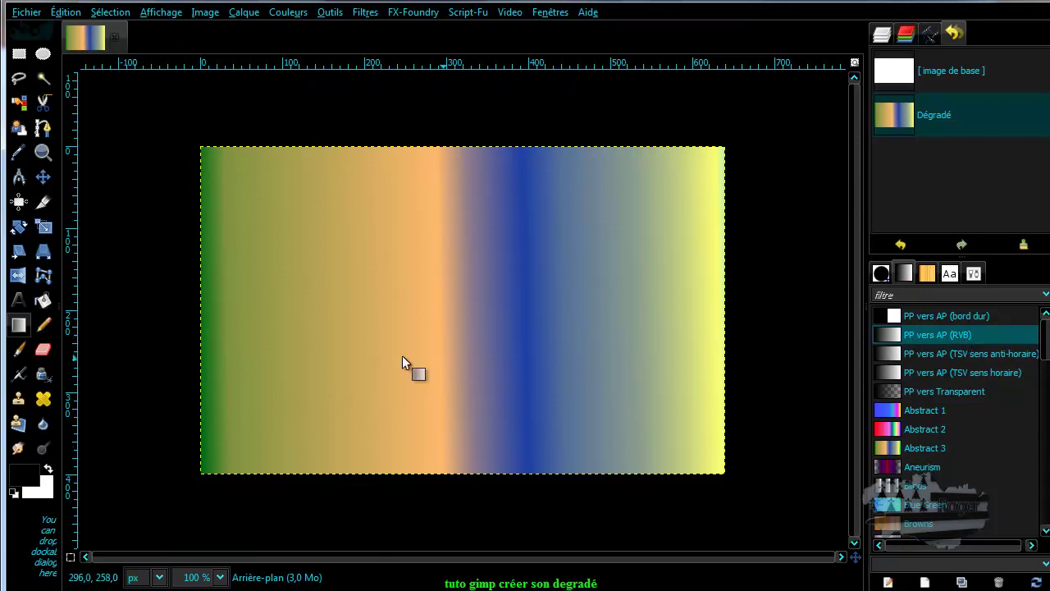
drag(202, 326, 721, 327)
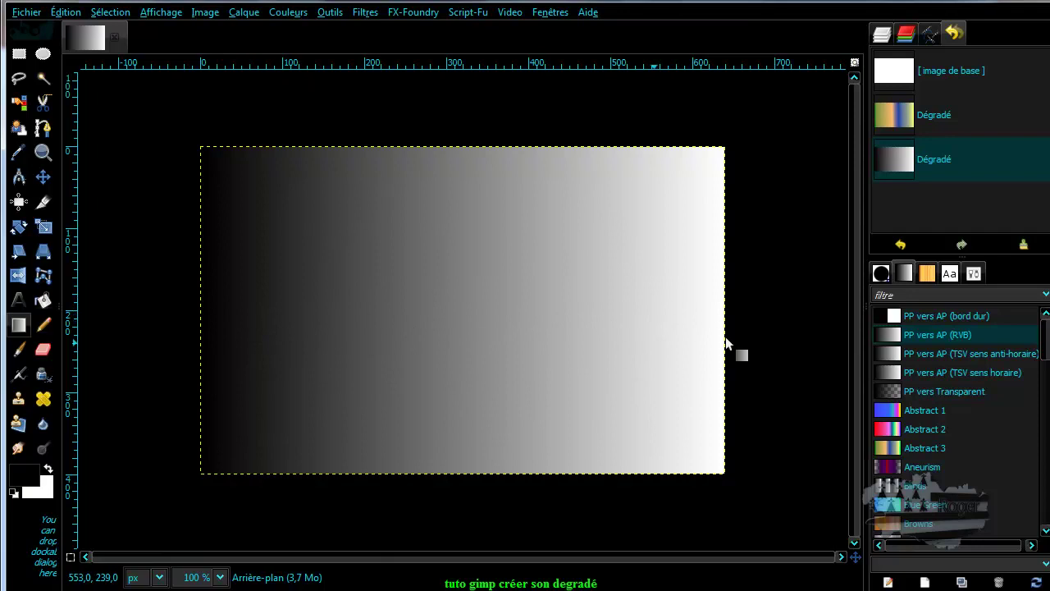
click(922, 315)
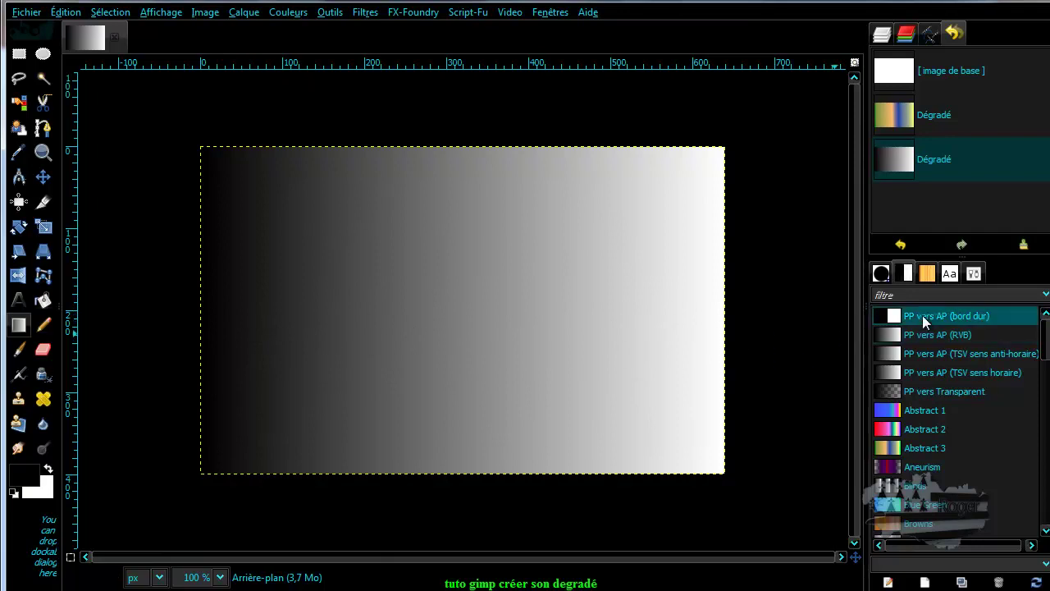
drag(203, 303, 730, 307)
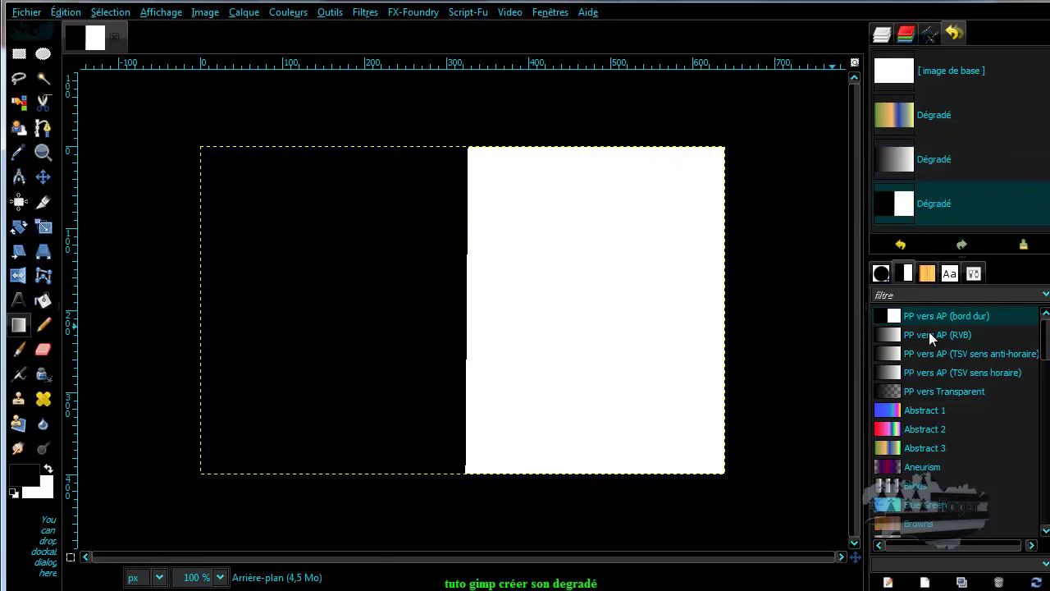
Duplicate the PP vers AP (RVB) gradient
click(902, 336)
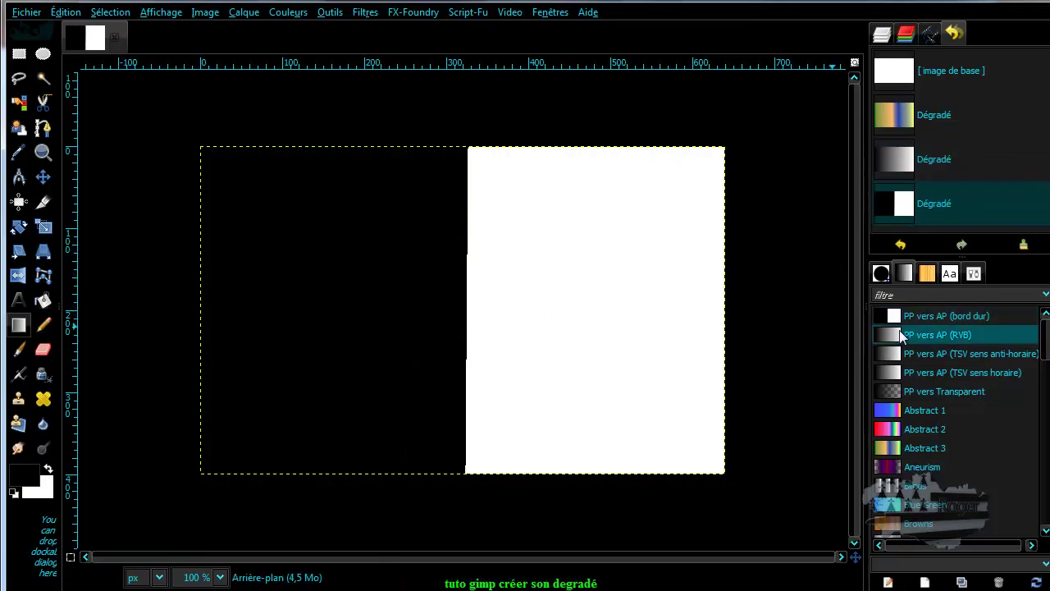
right_click(902, 334)
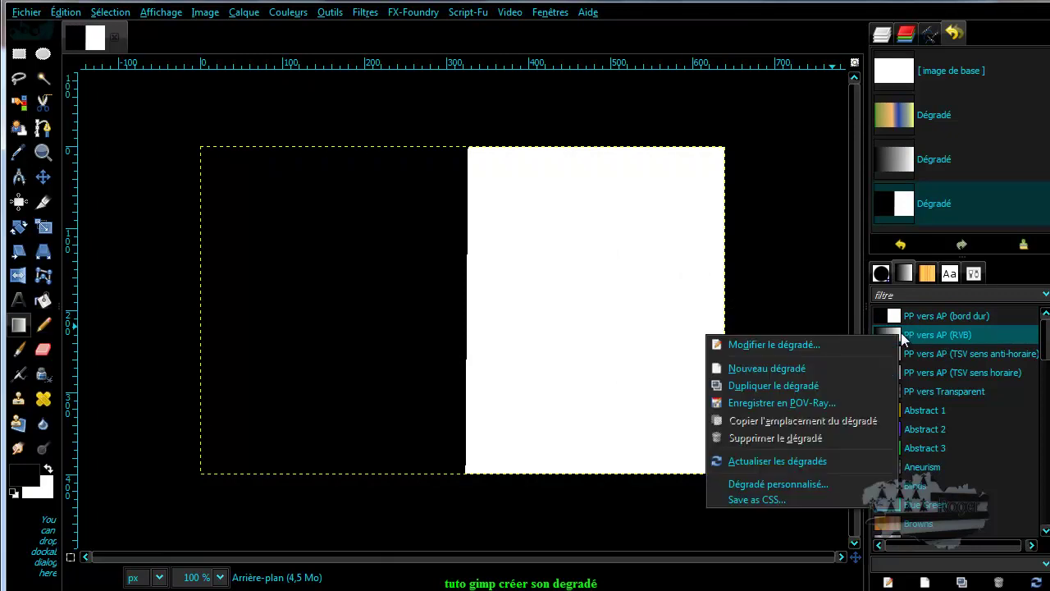
click(769, 384)
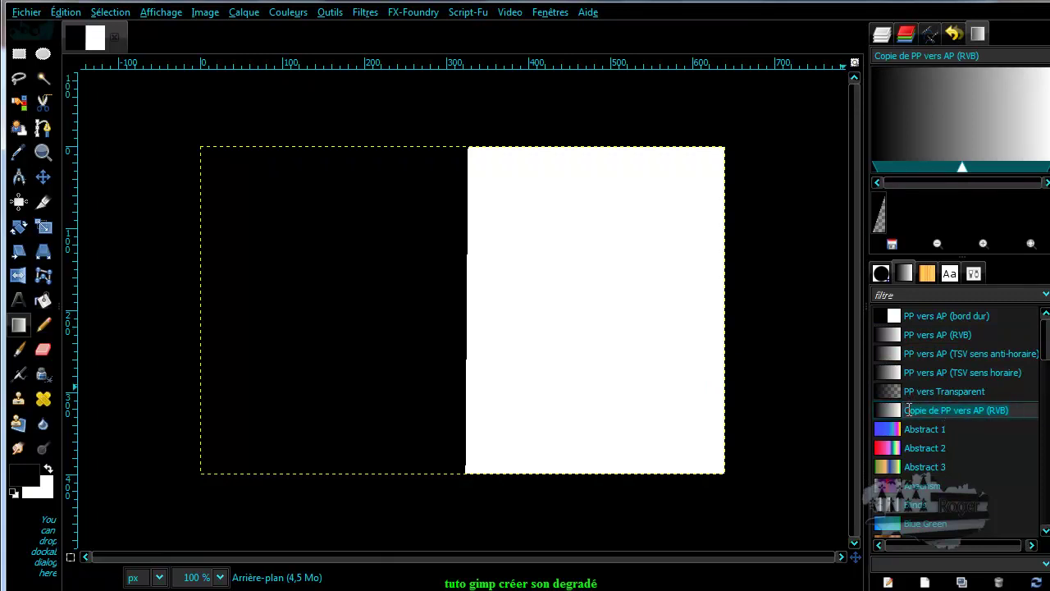
Rename the duplicated gradient to "mon degradé"
click(1015, 395)
click(1005, 410)
click(1006, 412)
text(mo)
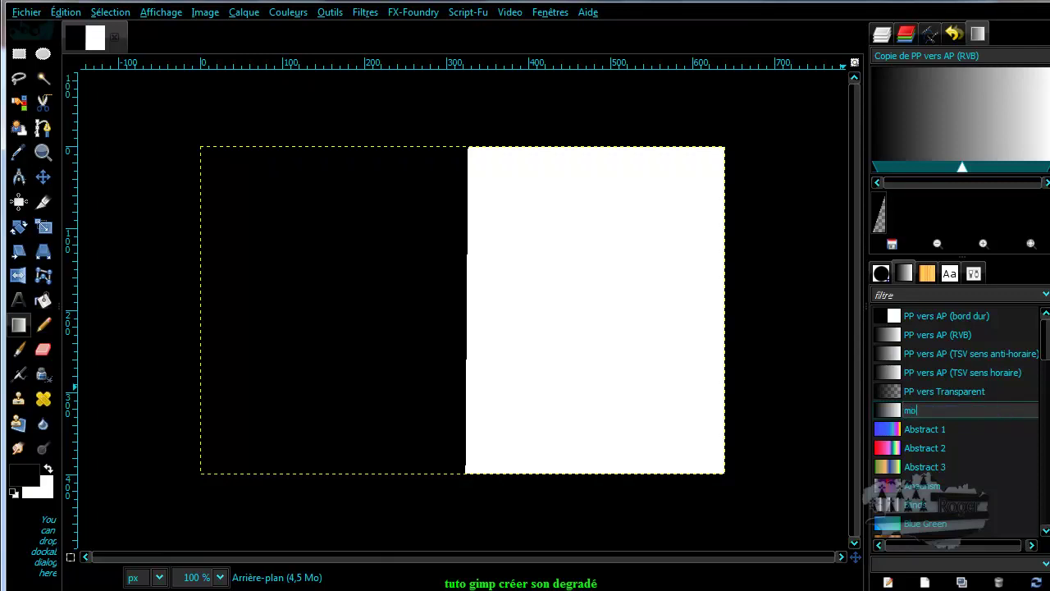
text(n degradé)
key(Return)
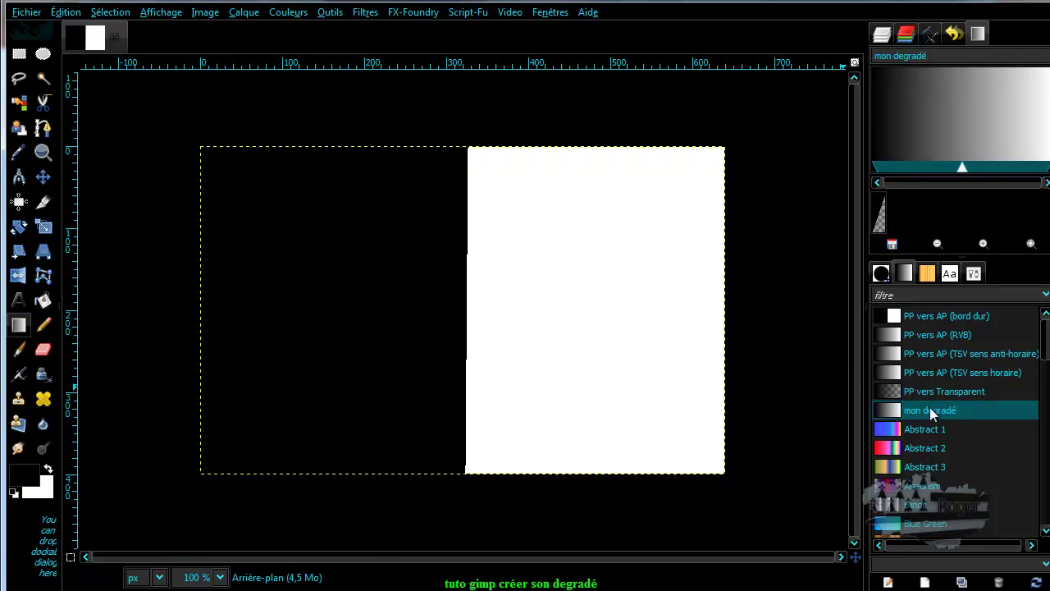
Open the "mon degradé" gradient in the gradient editor
click(929, 407)
click(894, 412)
right_click(893, 412)
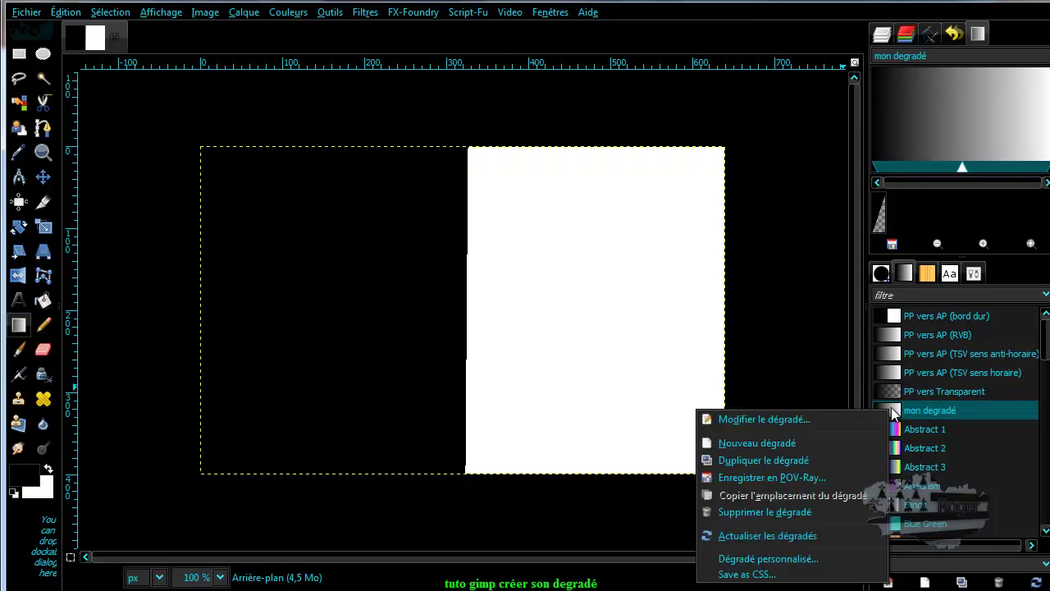
click(788, 416)
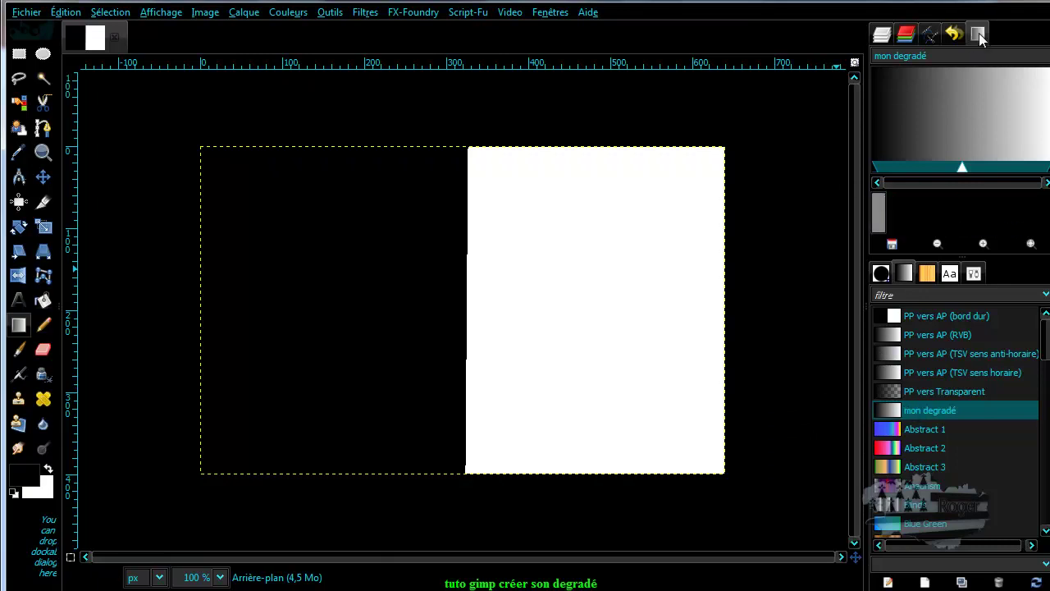
Detach the gradient editor into a floating window and enlarge it to cover most of the canvas
right_click(904, 408)
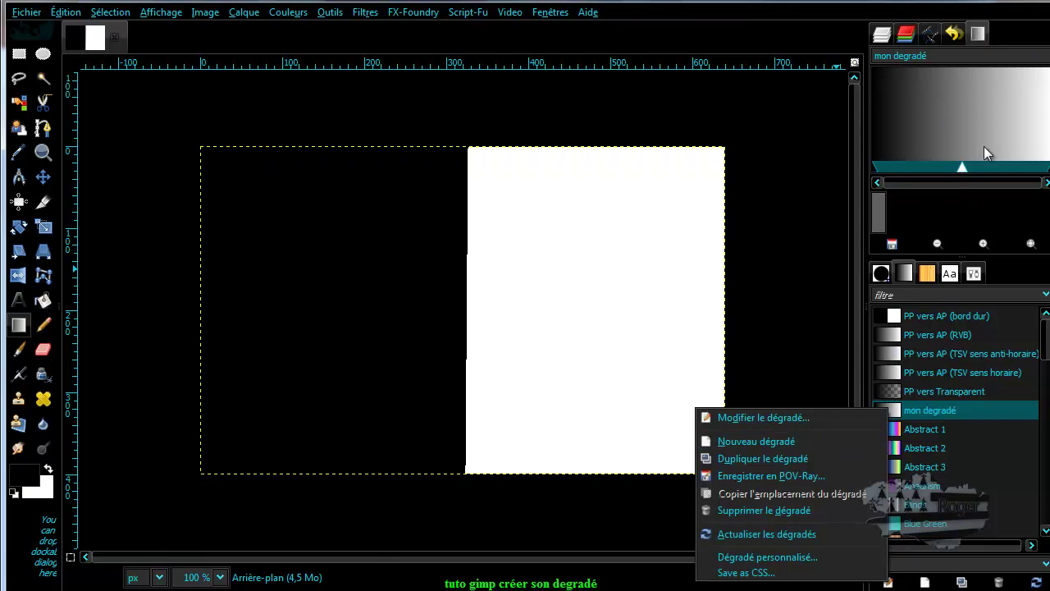
click(987, 31)
drag(980, 33, 357, 233)
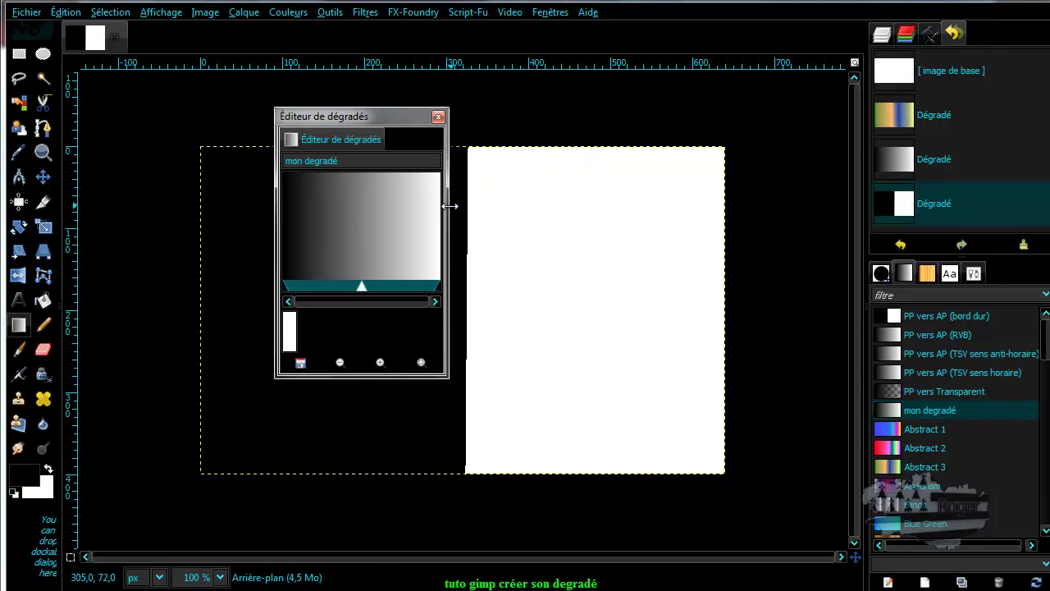
drag(448, 206, 812, 226)
drag(275, 234, 147, 237)
drag(470, 378, 476, 518)
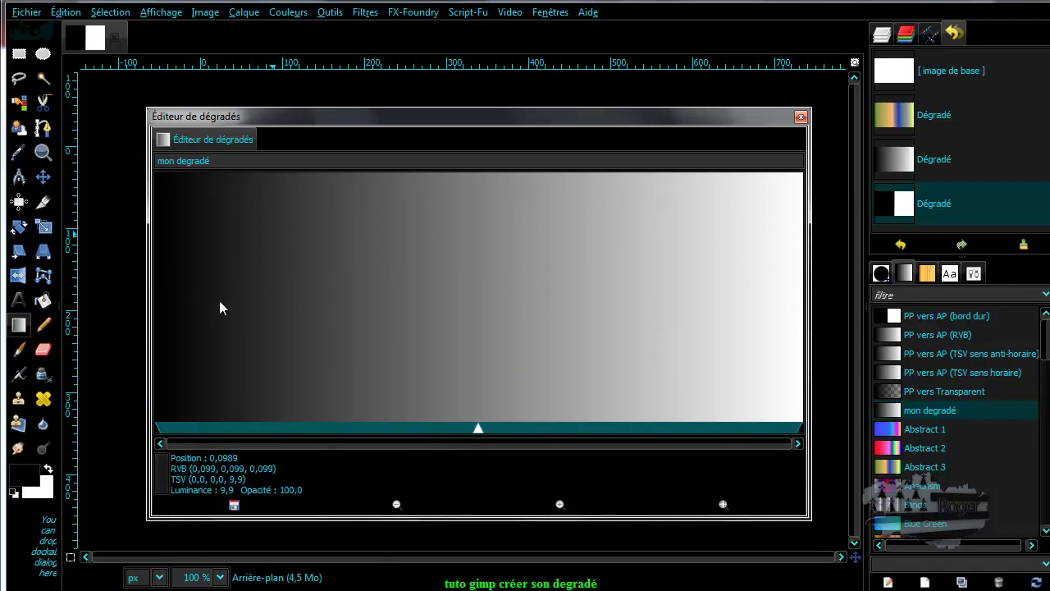
Move the gradient editor window up to the screen's upper edge and reduce its height to free space below the gradient
right_click(308, 429)
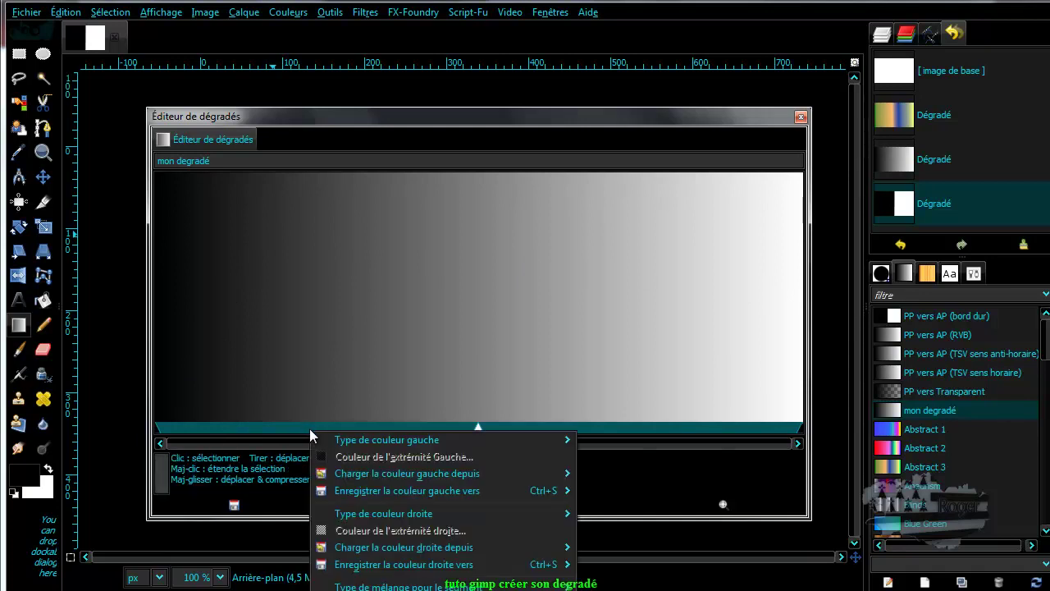
click(413, 116)
drag(414, 116, 402, 1)
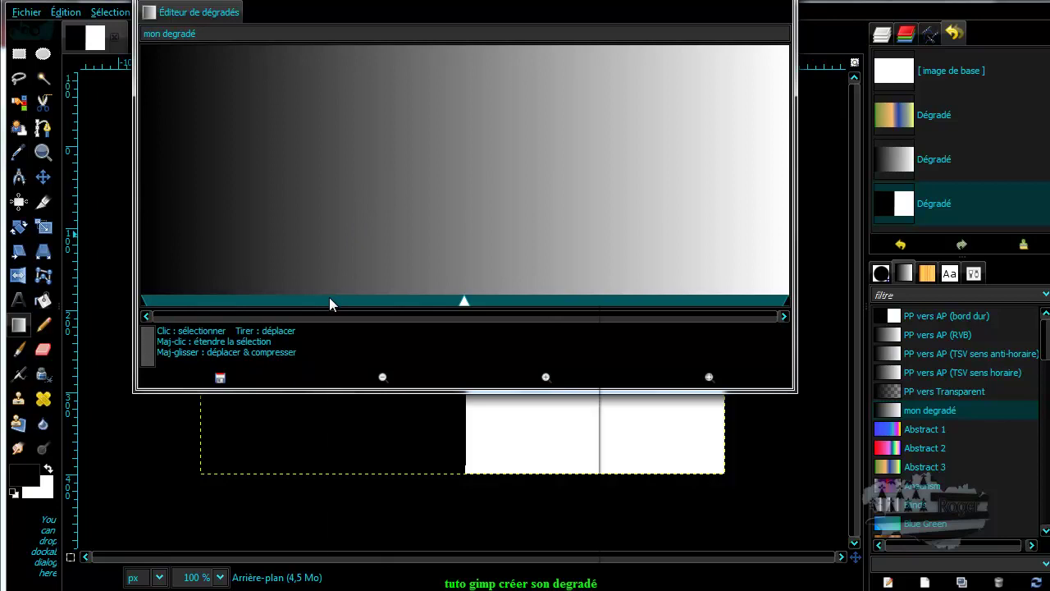
right_click(331, 304)
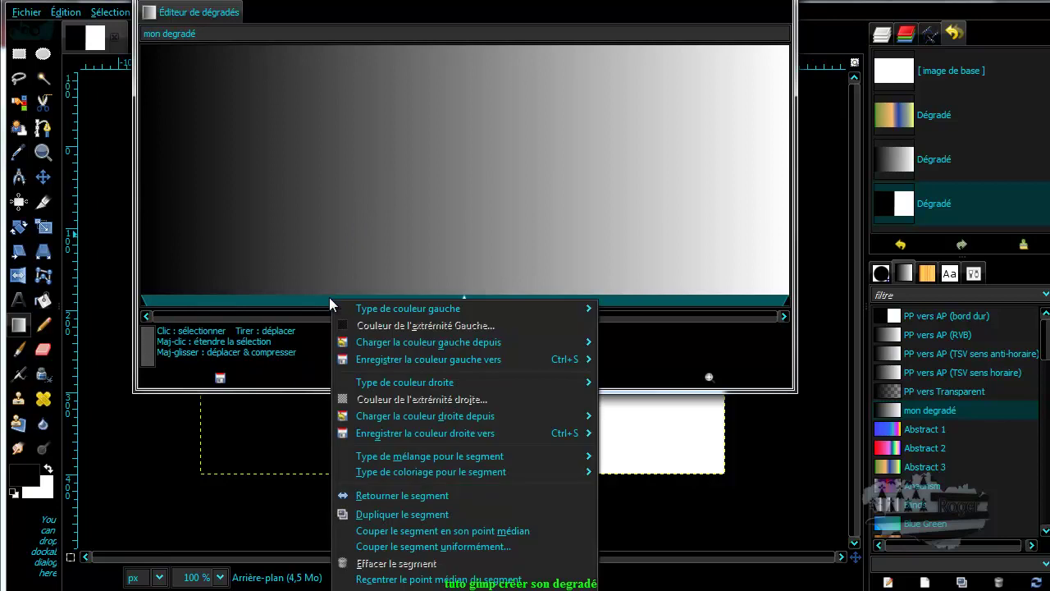
click(307, 392)
drag(307, 392, 323, 271)
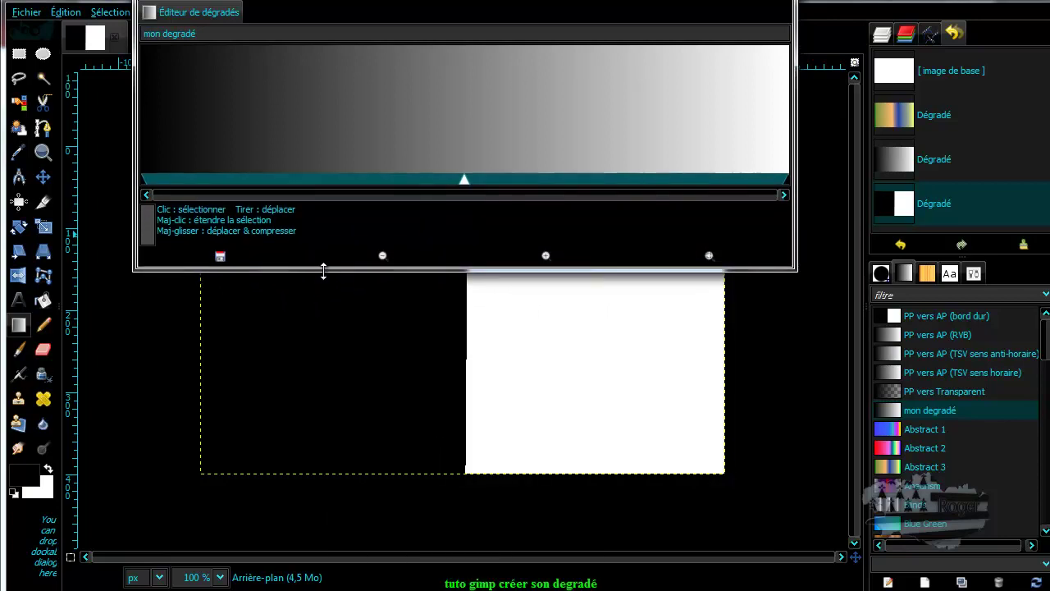
Set both the left and right endpoint color types of the gradient segment to Fixé
right_click(318, 176)
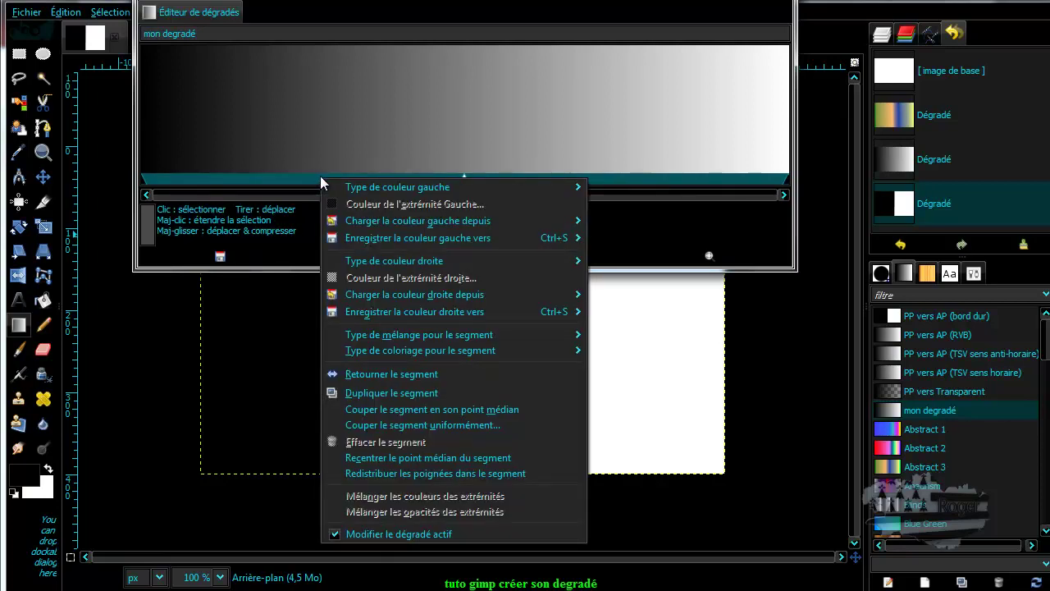
mouse_move(393, 188)
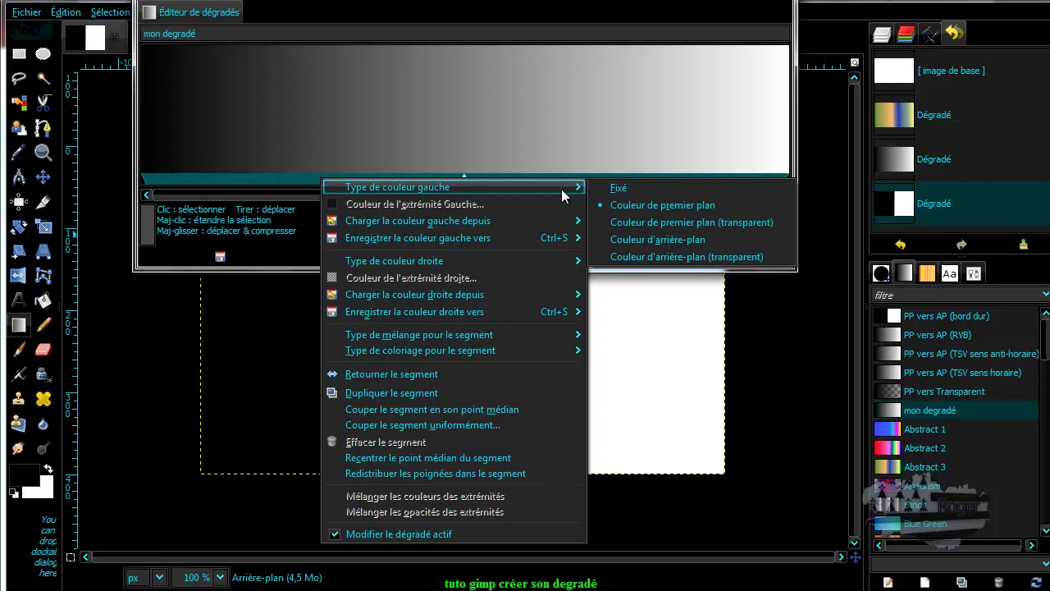
click(623, 191)
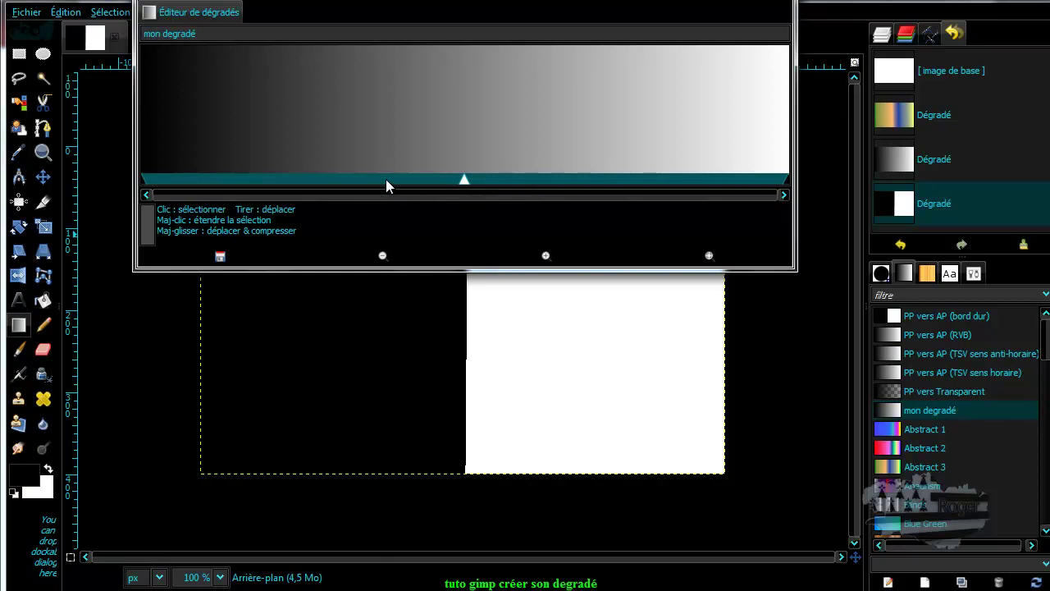
right_click(565, 177)
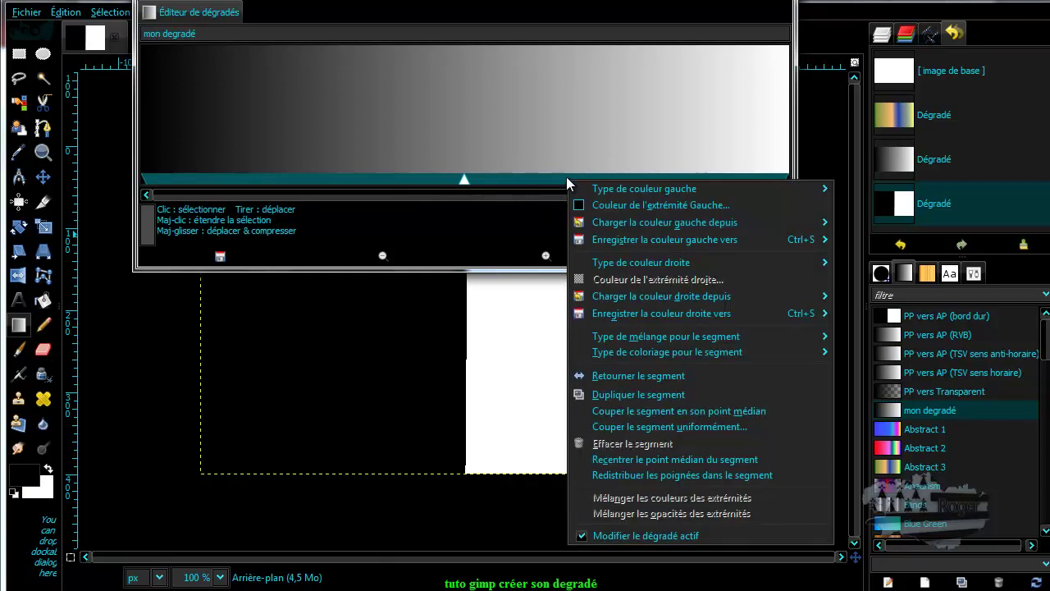
mouse_move(630, 187)
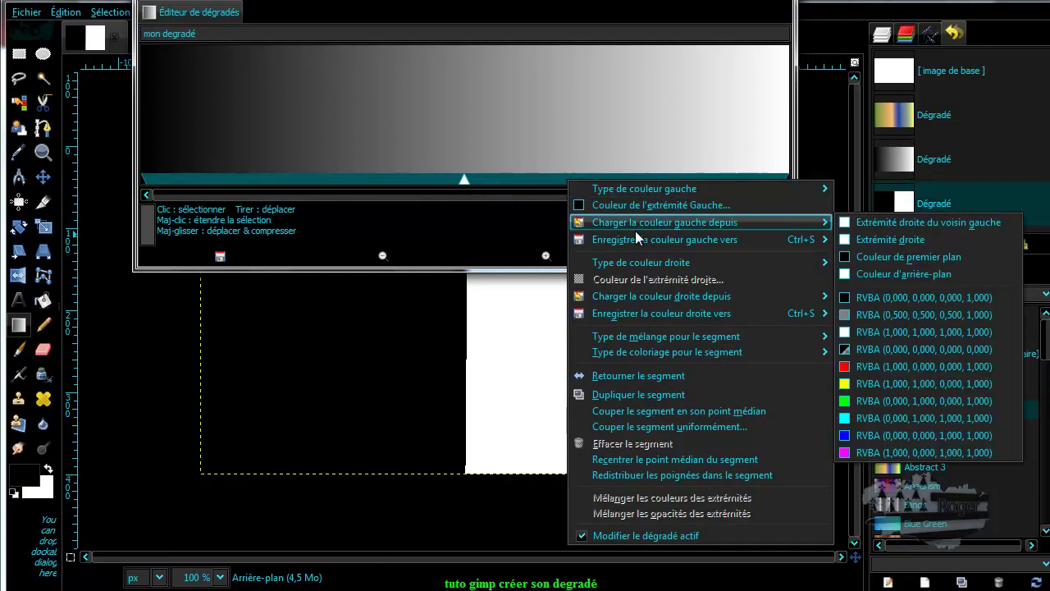
mouse_move(635, 259)
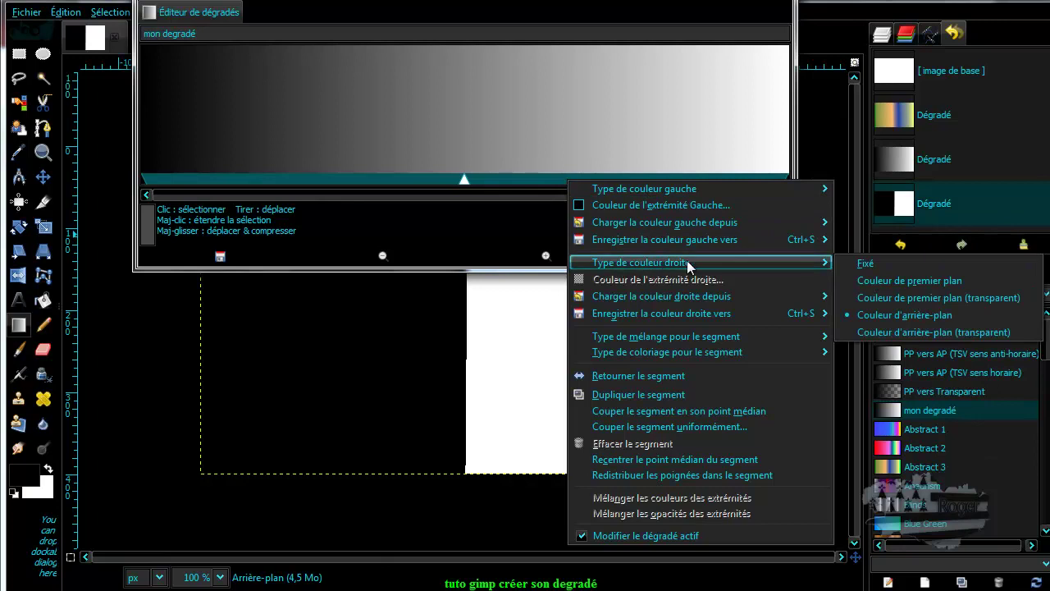
click(865, 263)
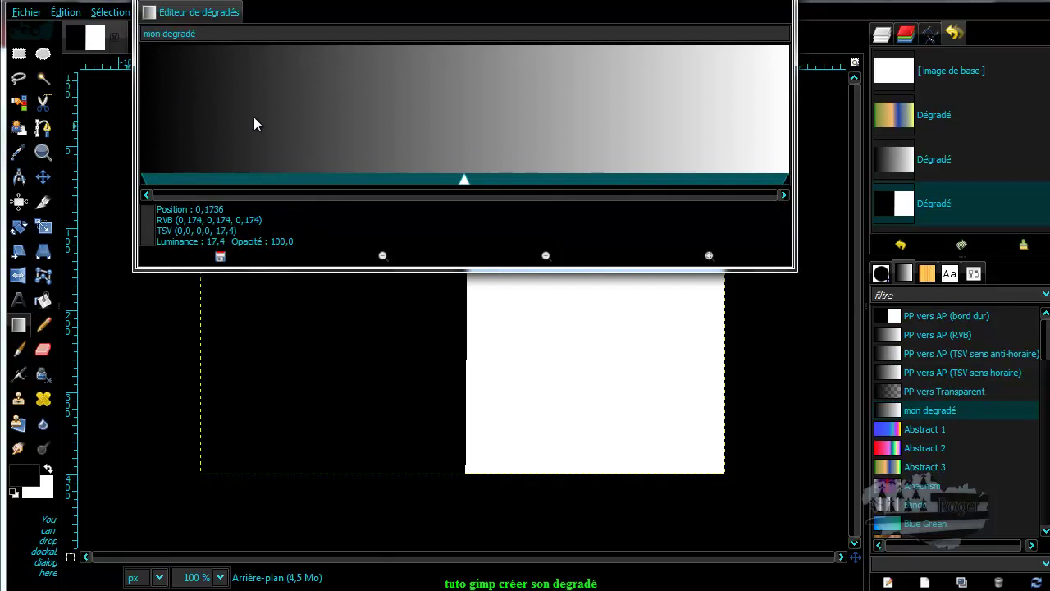
right_click(251, 176)
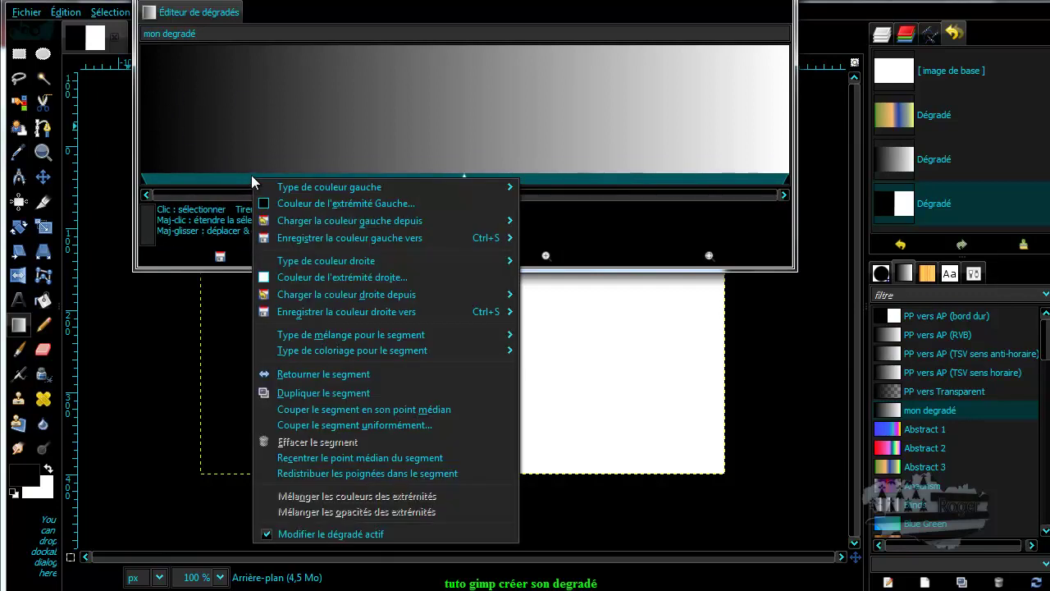
right_click(262, 126)
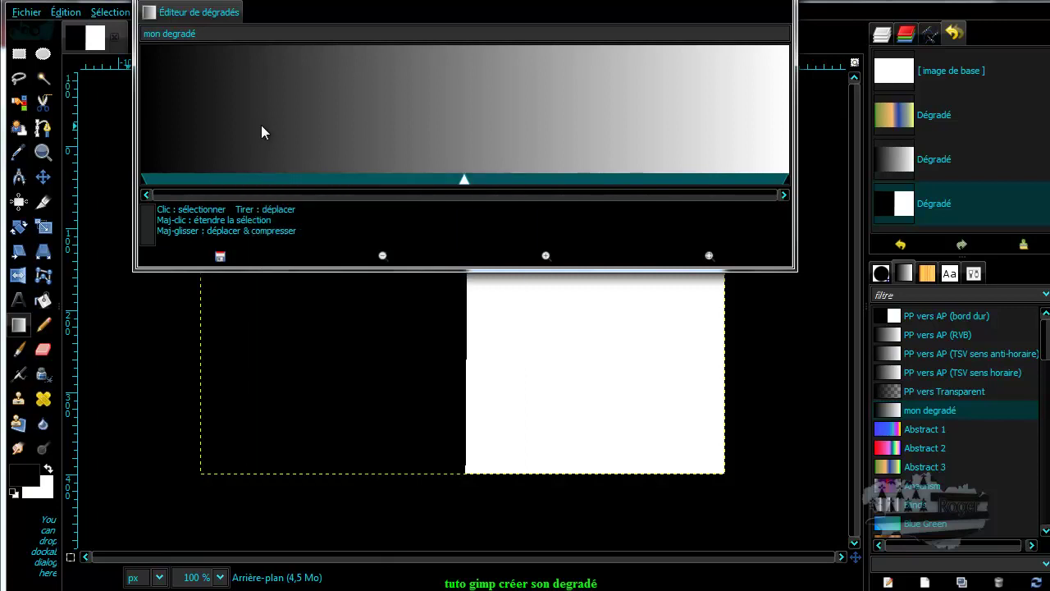
right_click(261, 125)
right_click(262, 70)
right_click(262, 71)
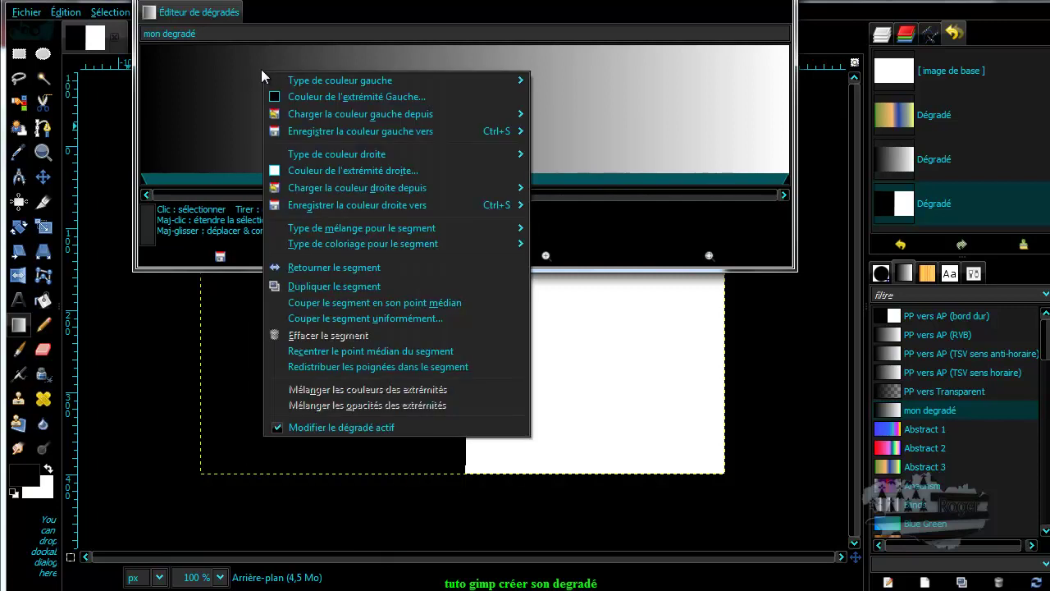
right_click(714, 94)
click(574, 96)
Set the segment's left endpoint color to red, ea0808
right_click(283, 113)
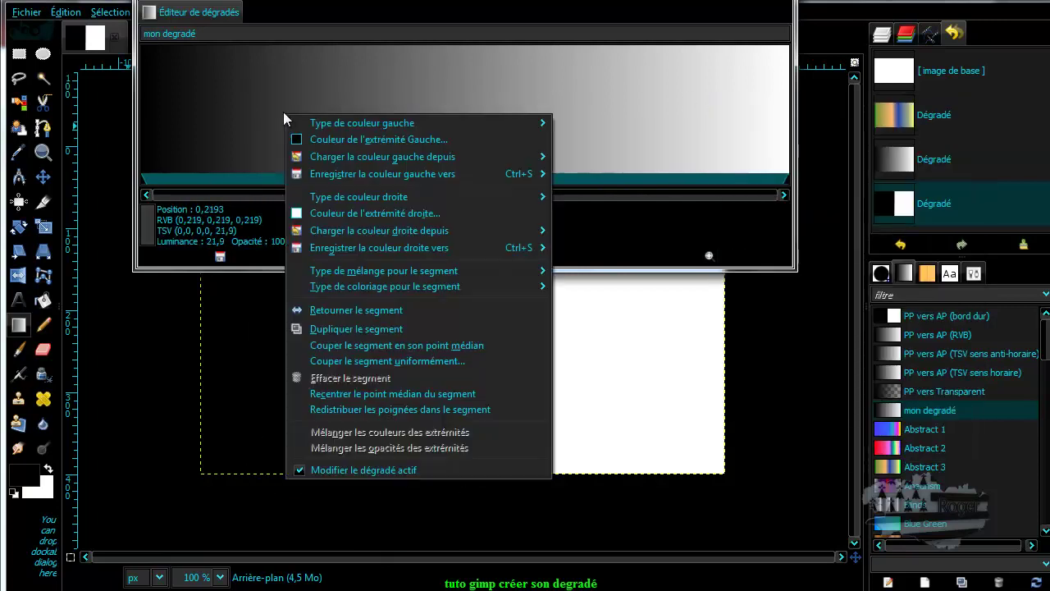
mouse_move(345, 121)
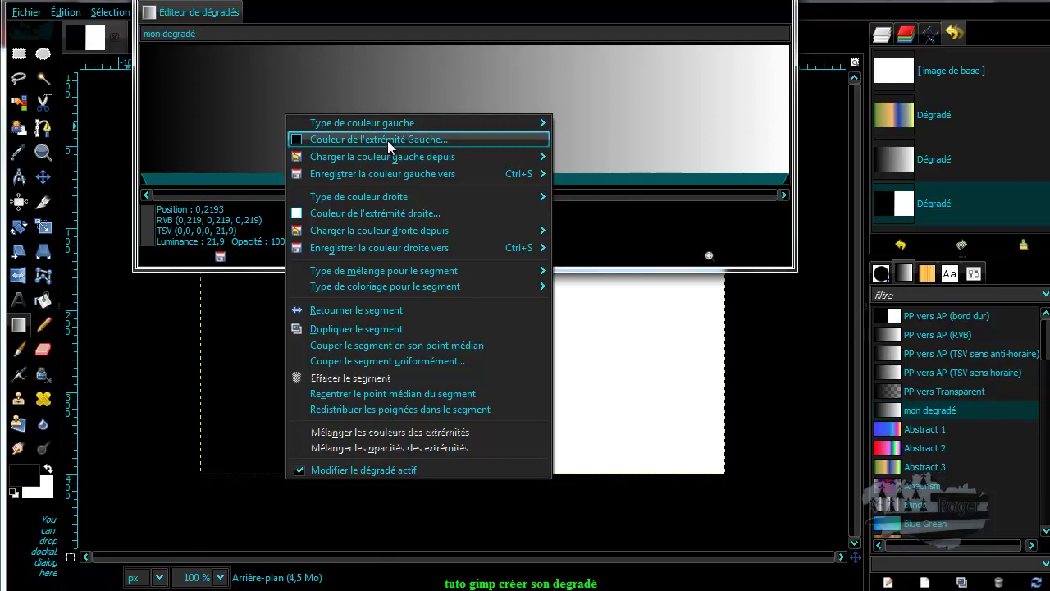
click(352, 139)
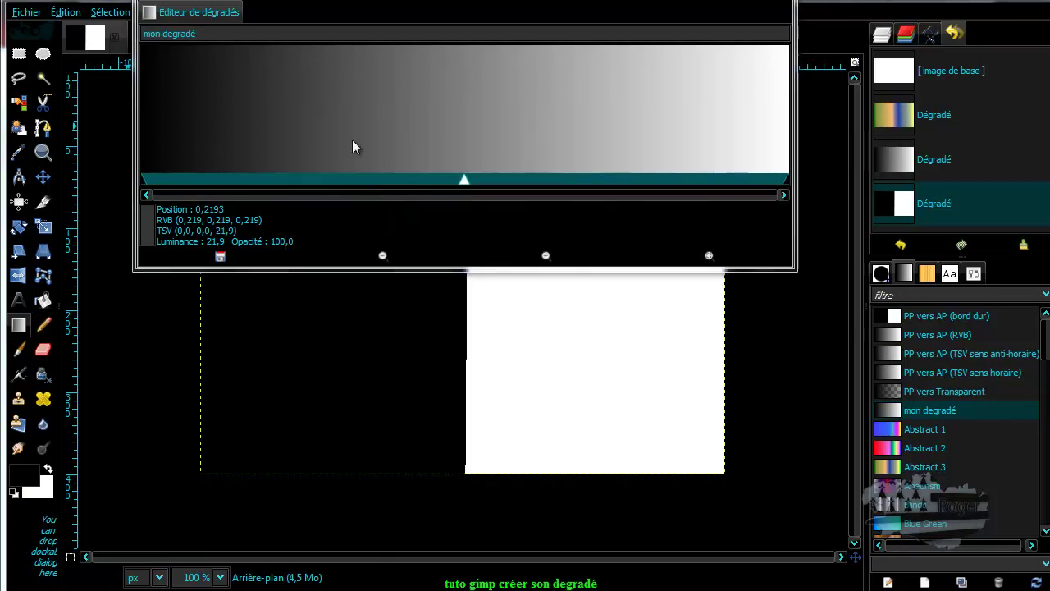
drag(498, 348, 503, 187)
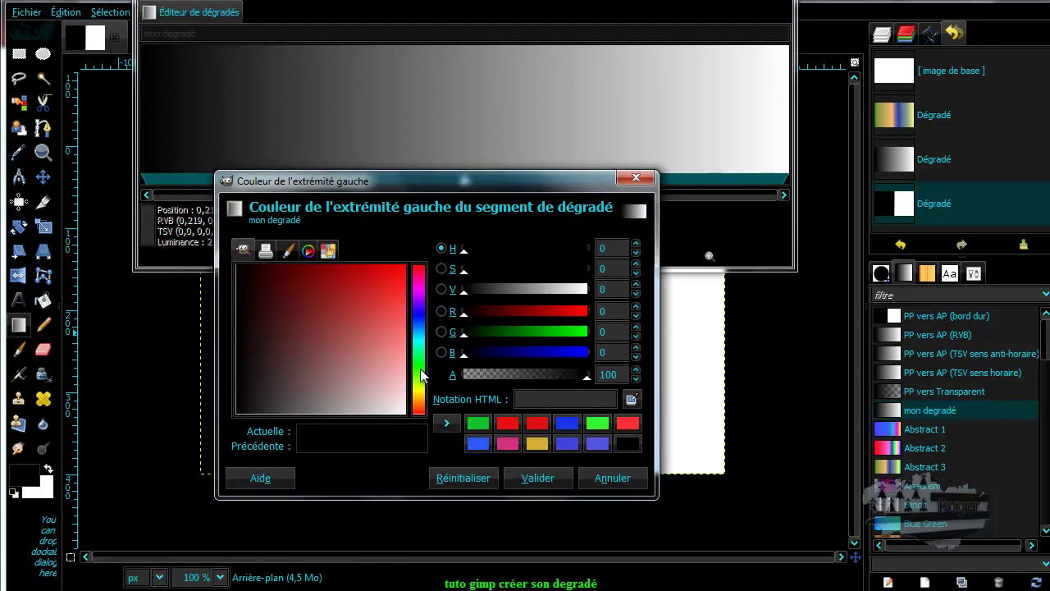
click(423, 408)
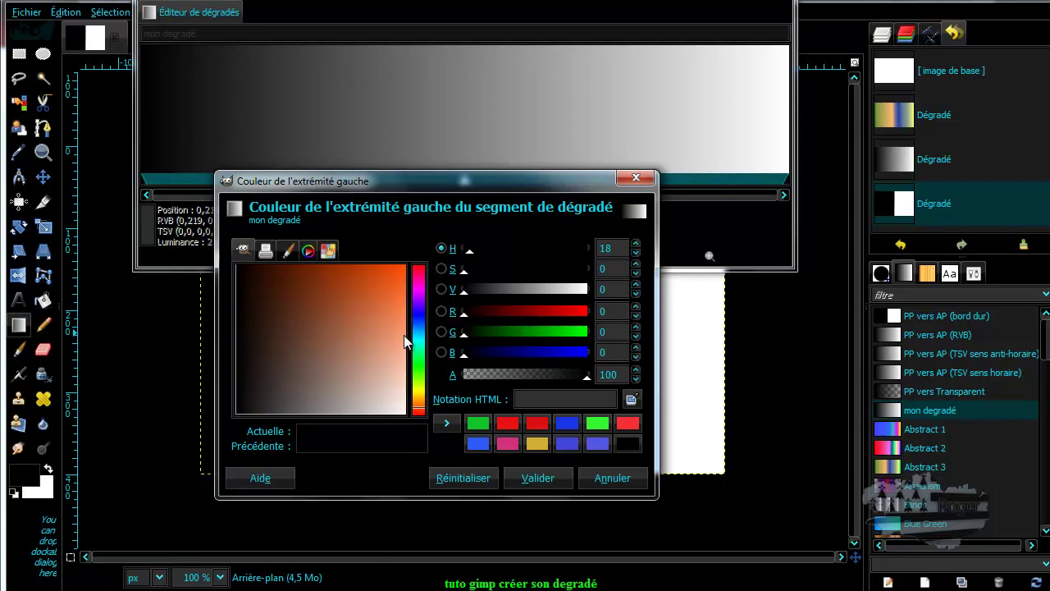
click(418, 413)
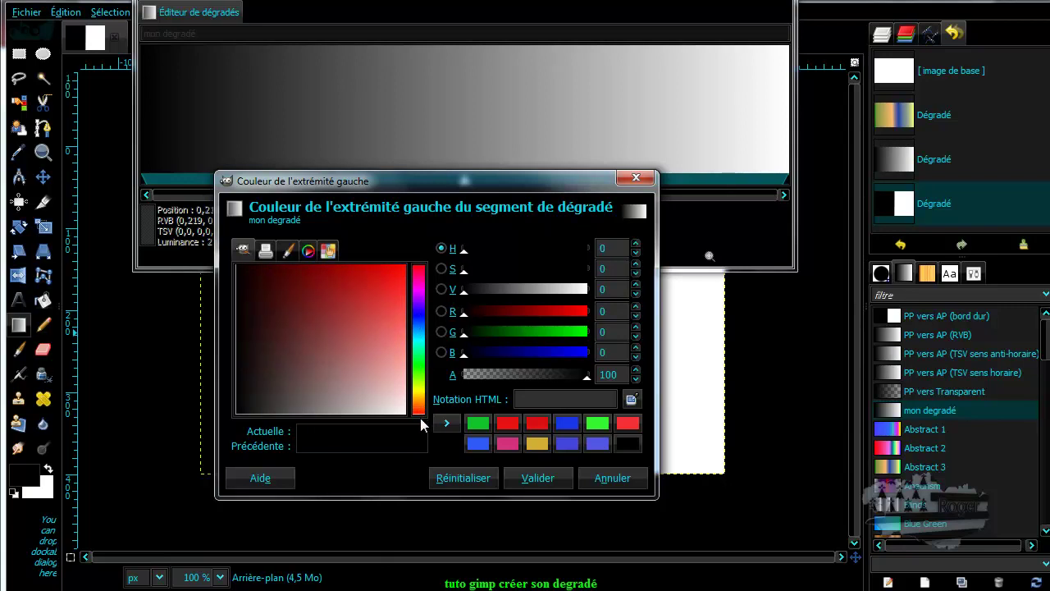
click(390, 272)
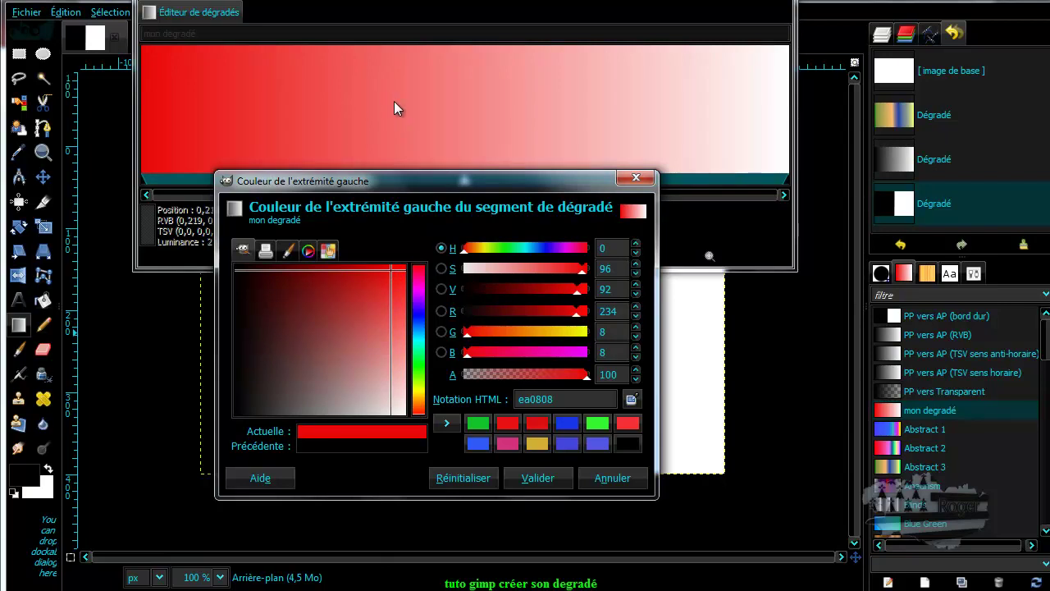
click(534, 477)
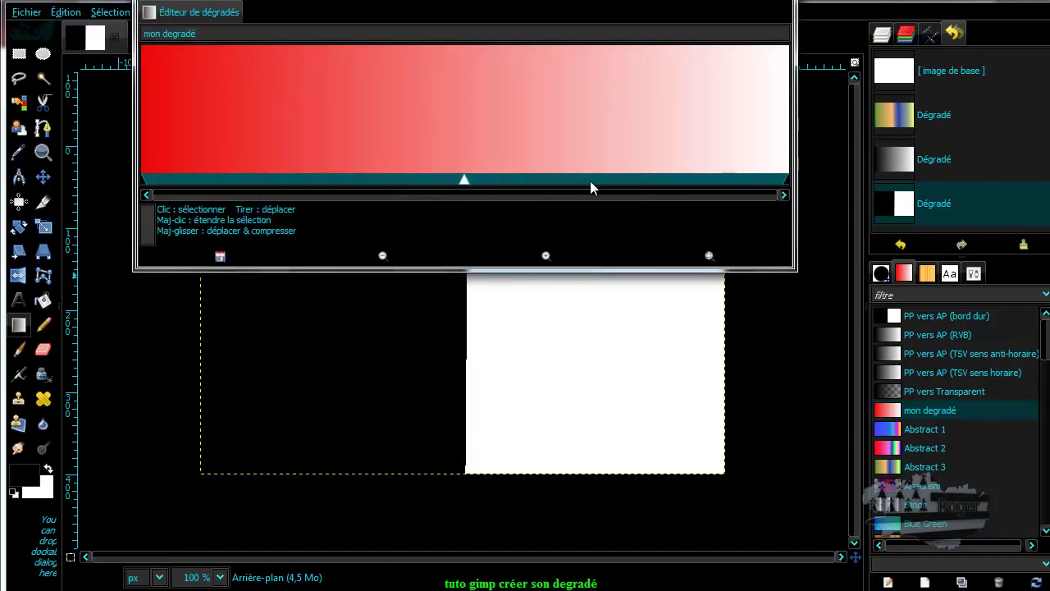
Set the segment's right endpoint color to orange, d29433
right_click(563, 103)
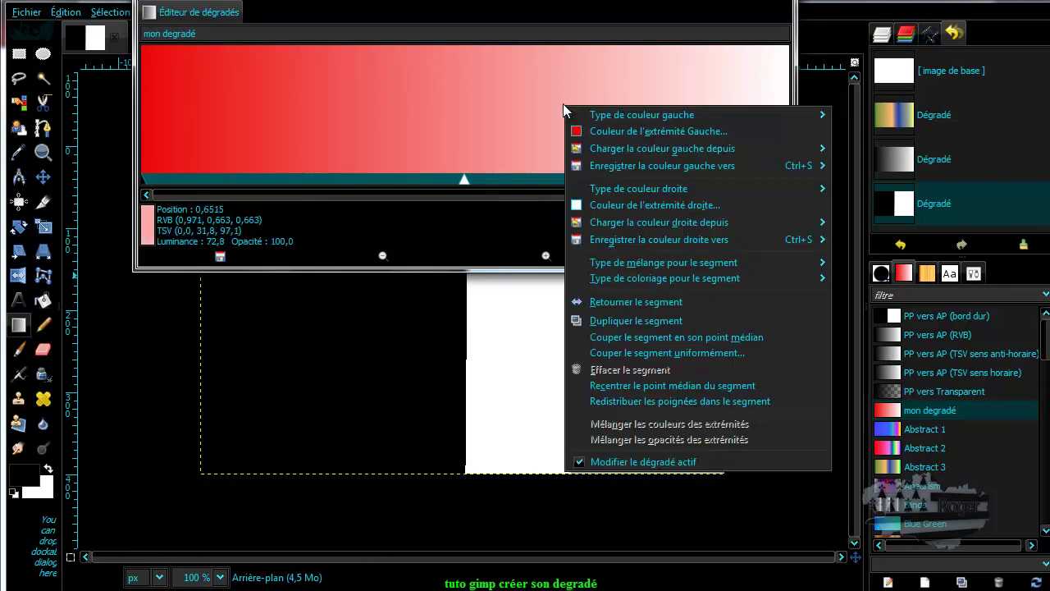
click(638, 205)
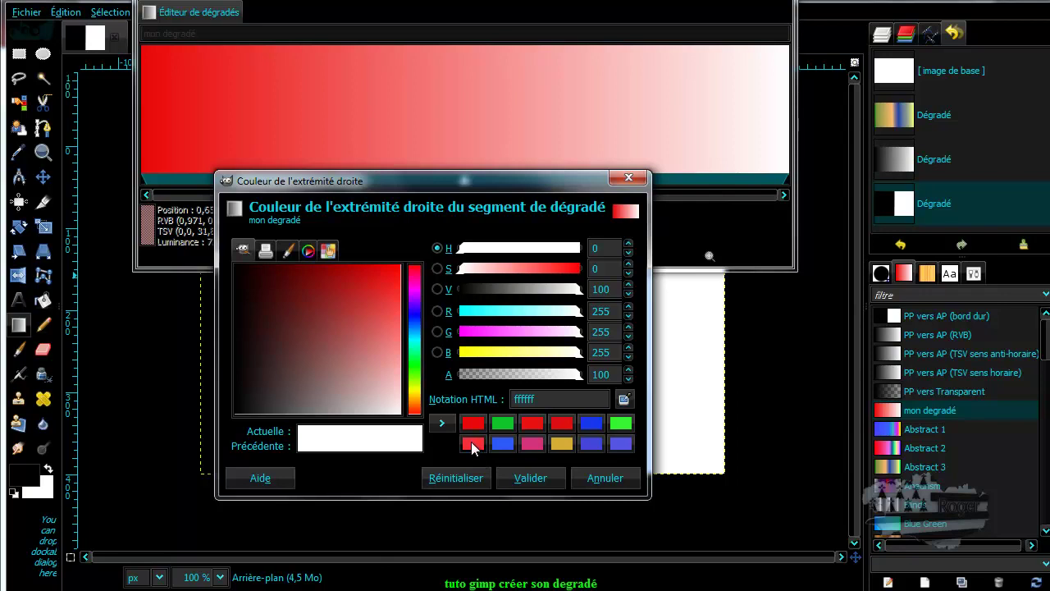
click(473, 443)
click(533, 443)
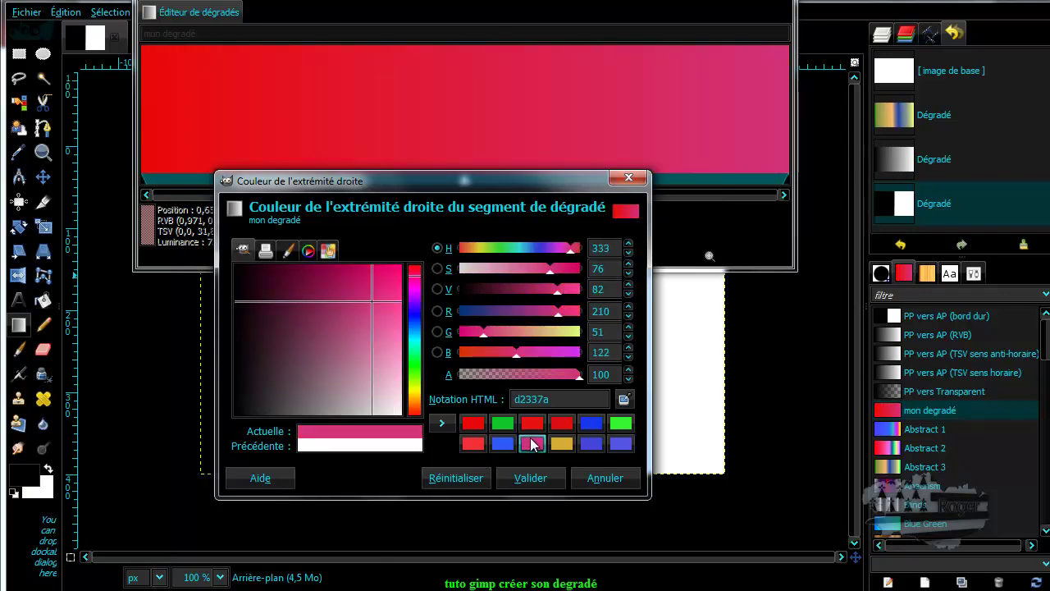
click(415, 405)
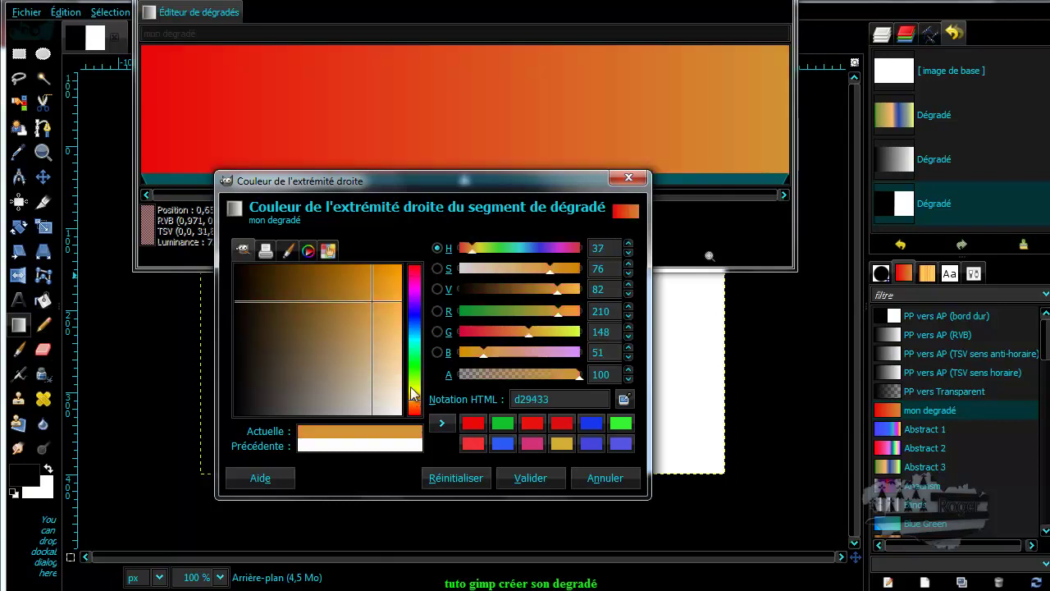
click(530, 478)
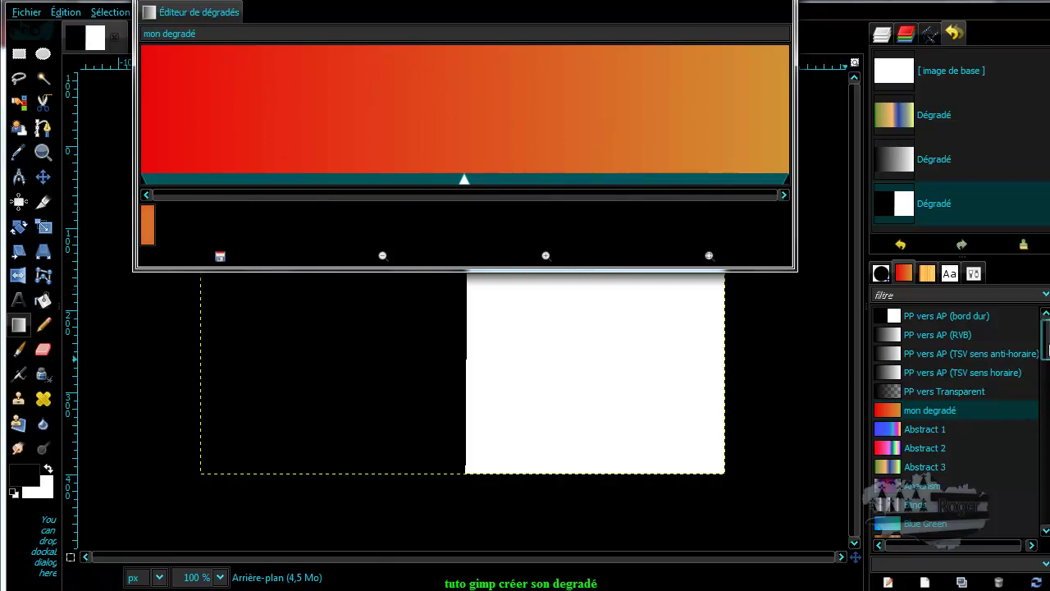
View the Full saturation spectrum CCW gradient as a multicolor example, and return to the "mon degradé" gradient
click(1046, 373)
drag(1046, 373, 1047, 434)
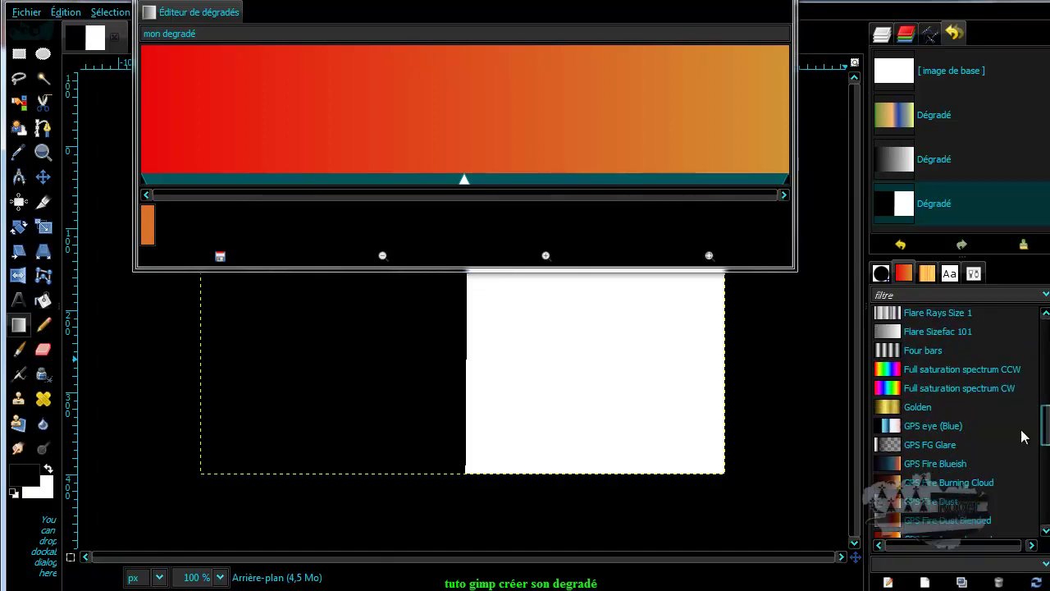
click(891, 374)
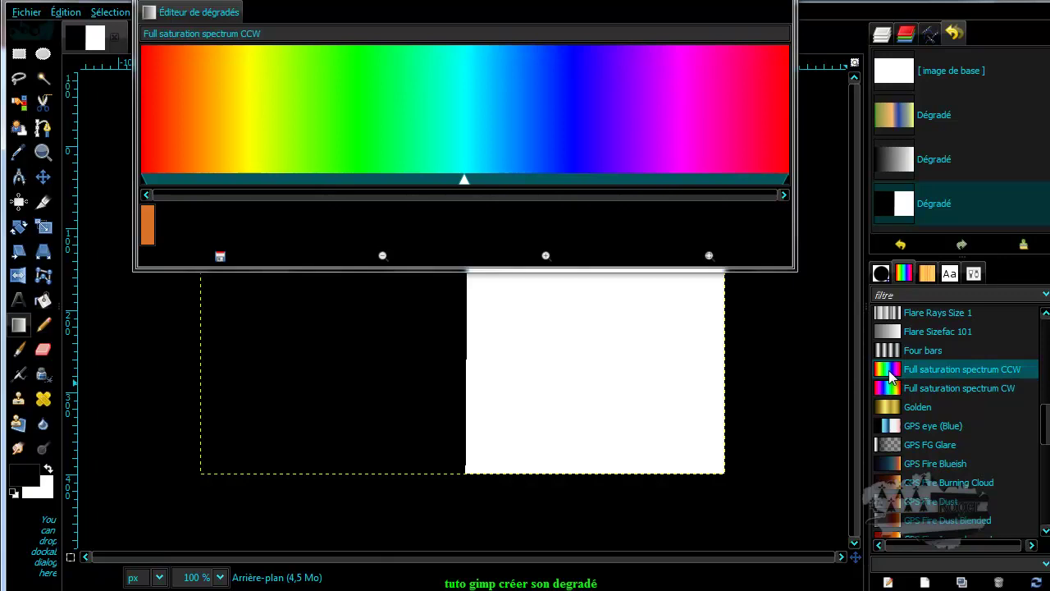
drag(1045, 440, 1042, 355)
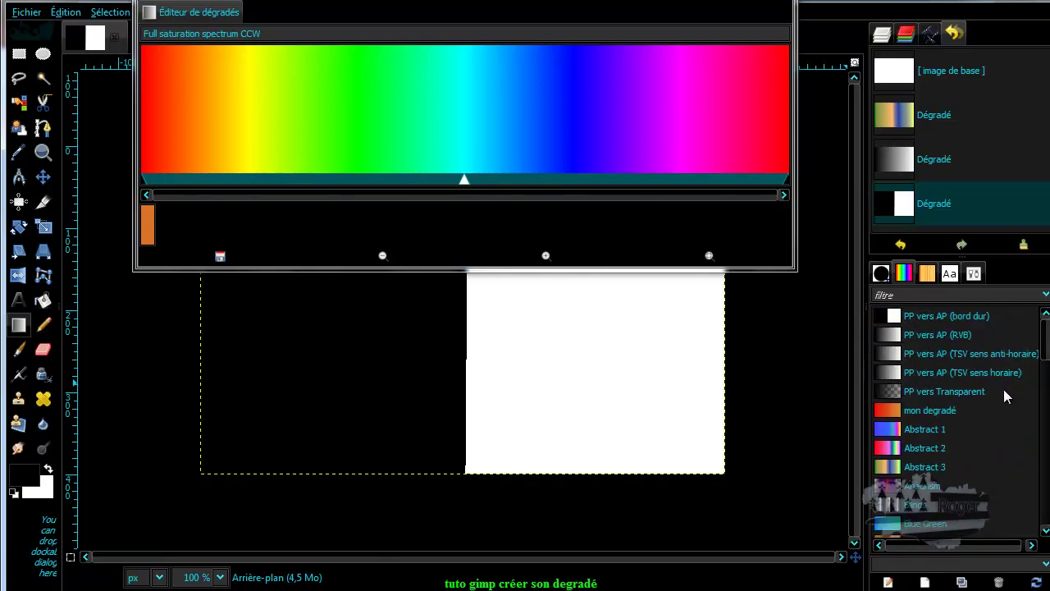
click(890, 412)
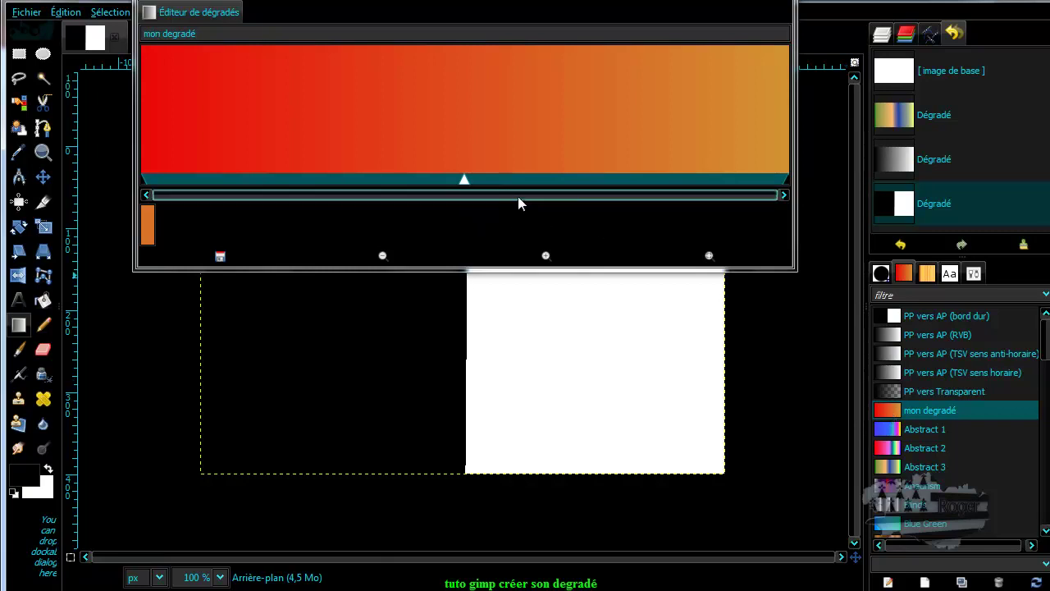
Duplicate the red-to-orange gradient segment with a duplication count of 2
right_click(407, 71)
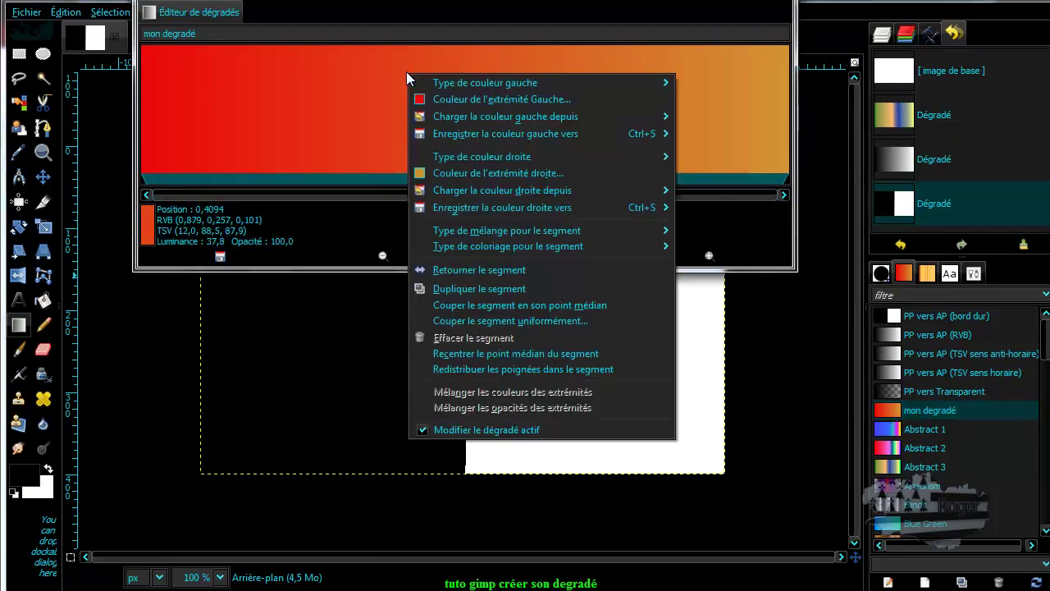
mouse_move(494, 121)
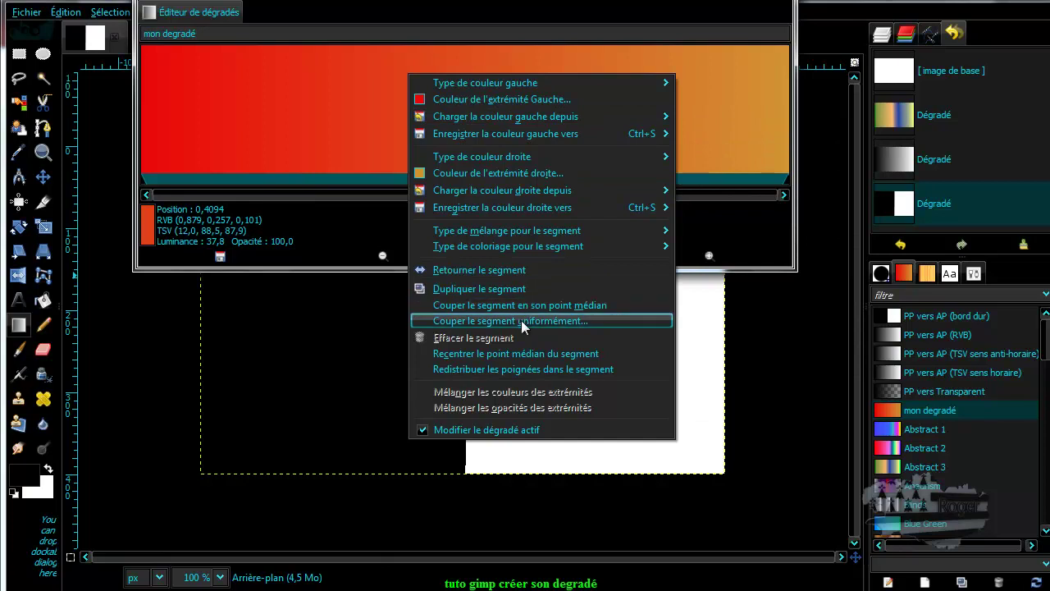
mouse_move(478, 231)
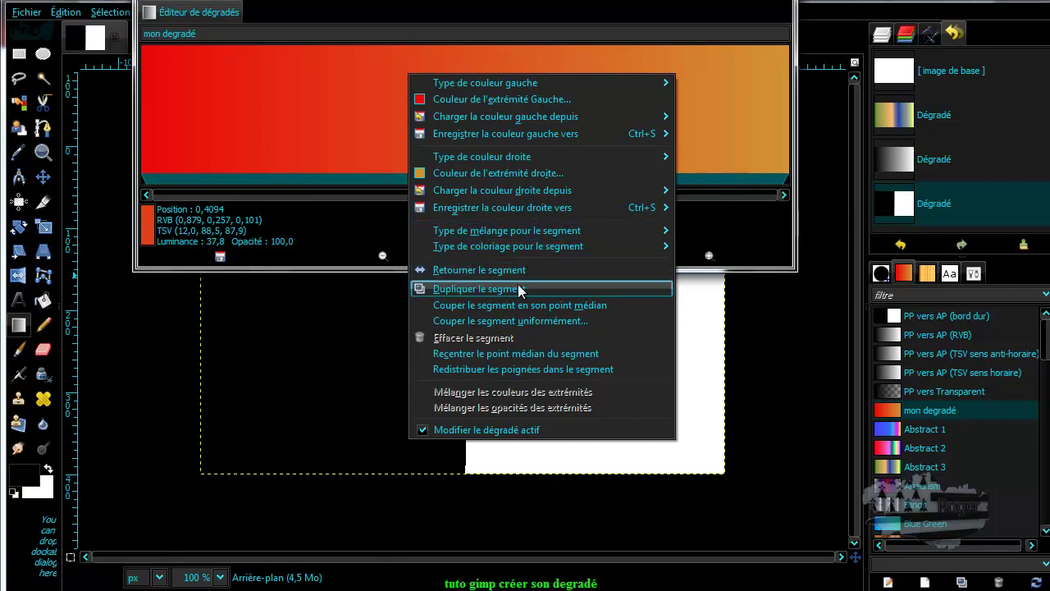
mouse_move(456, 207)
click(502, 289)
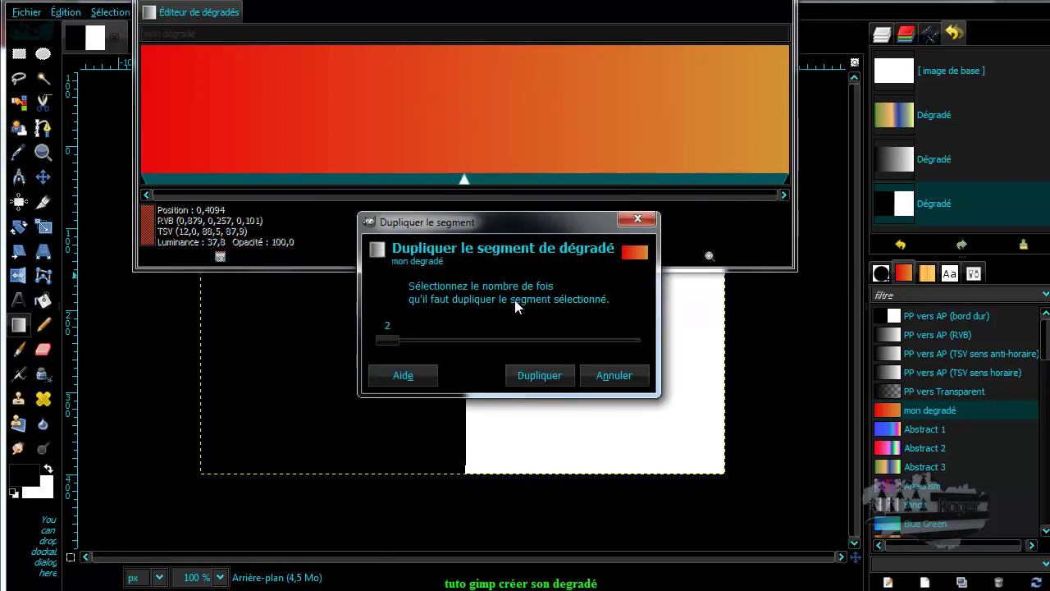
click(537, 377)
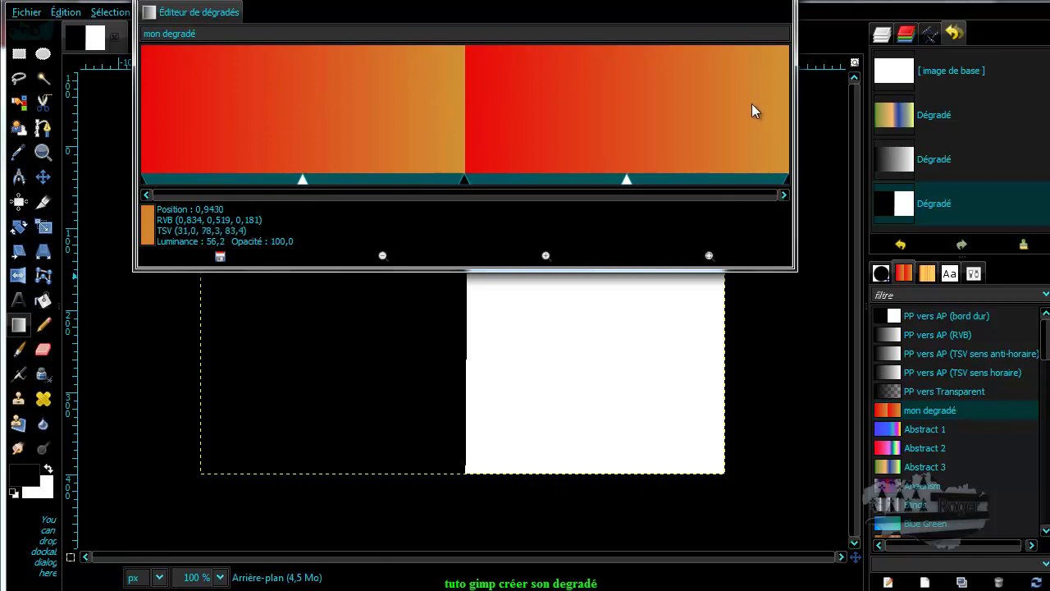
Select the second segment of the gradient and flip it so its orange end meets the first segment's orange end
click(558, 177)
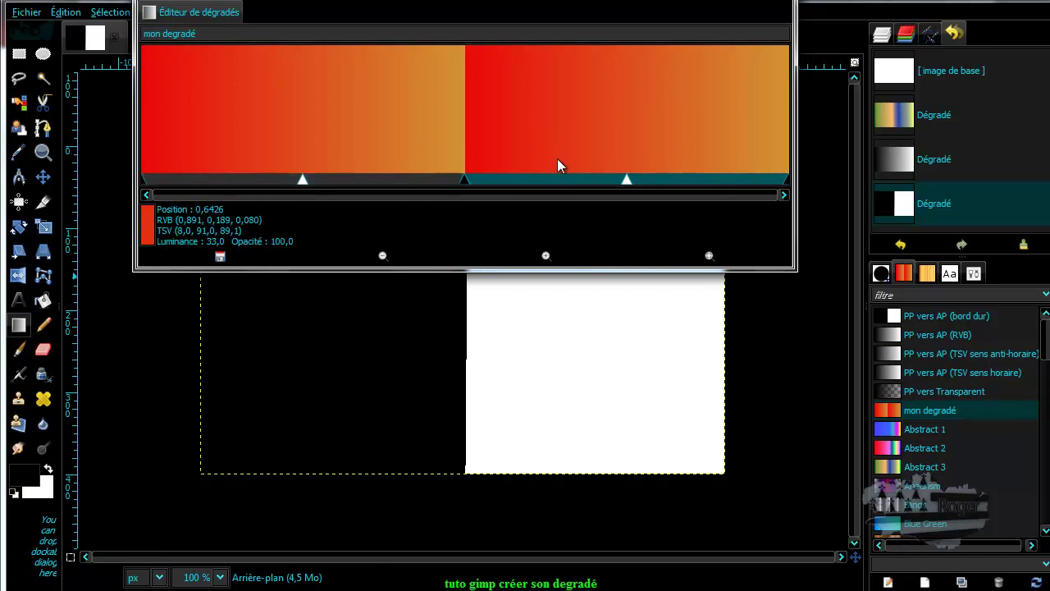
click(431, 179)
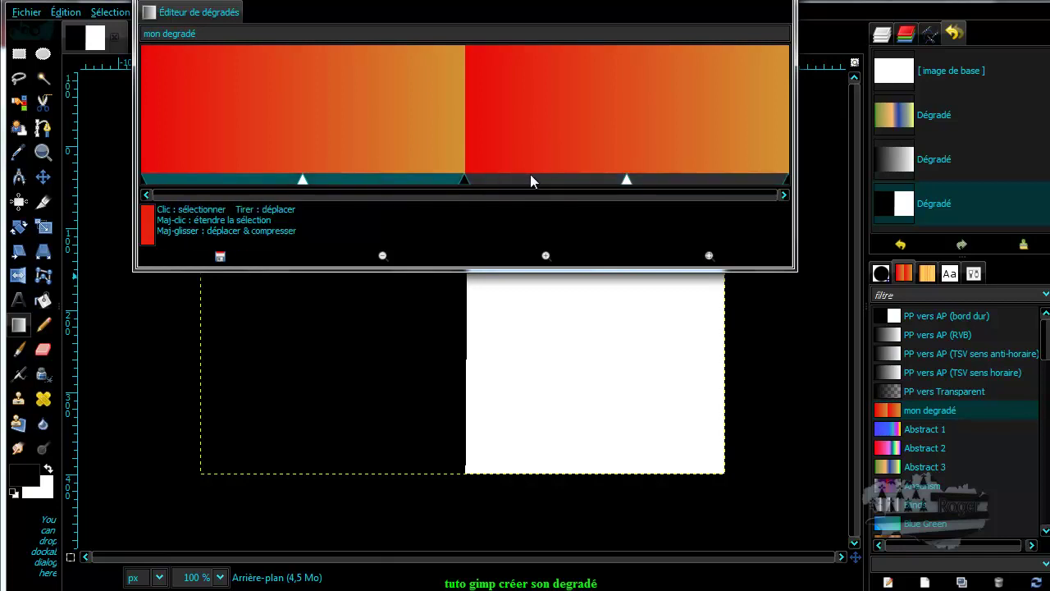
click(533, 181)
click(434, 178)
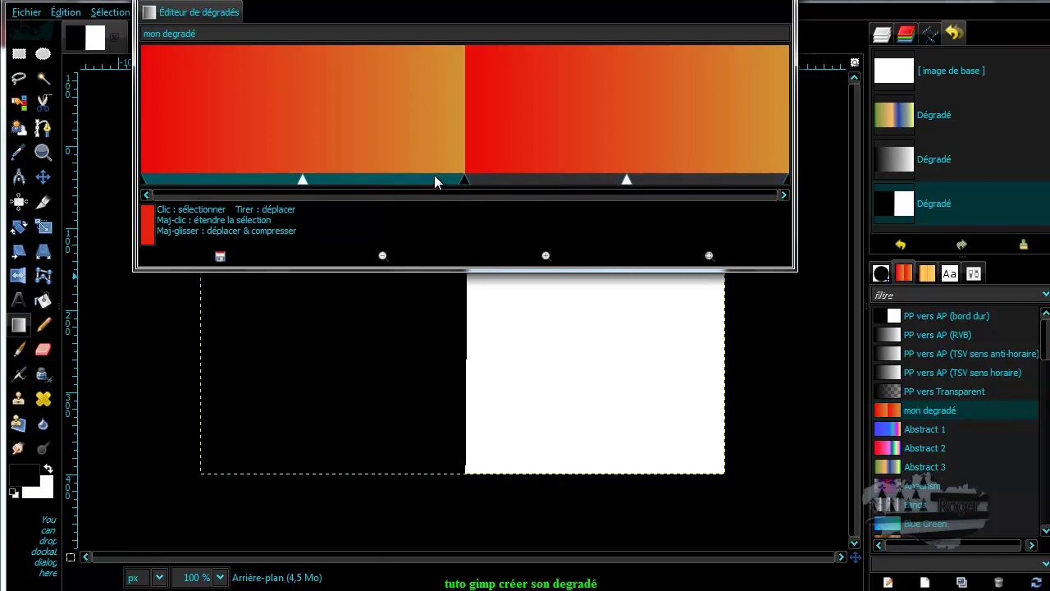
click(553, 182)
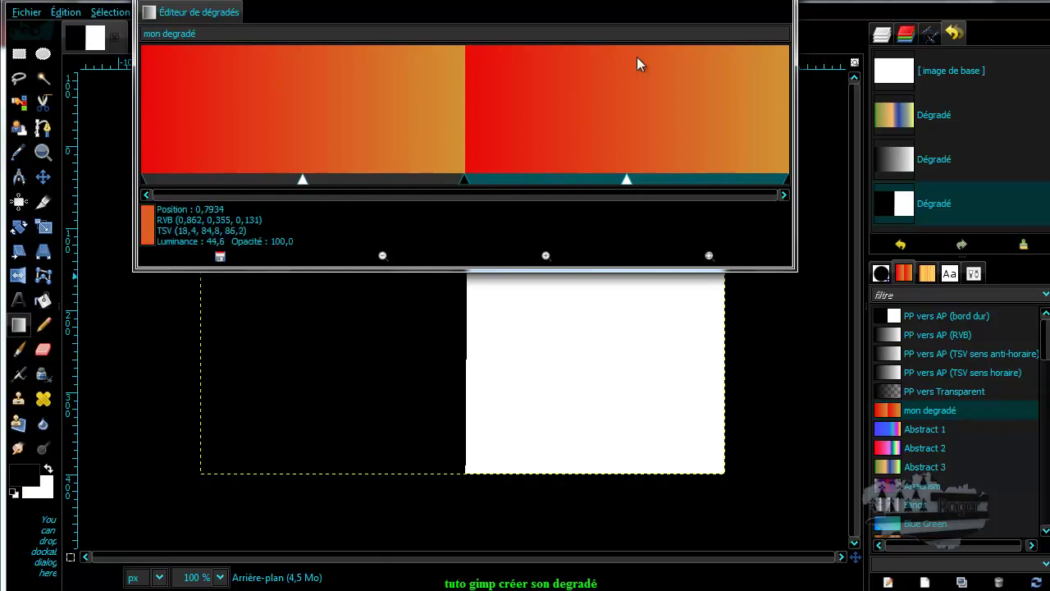
right_click(559, 82)
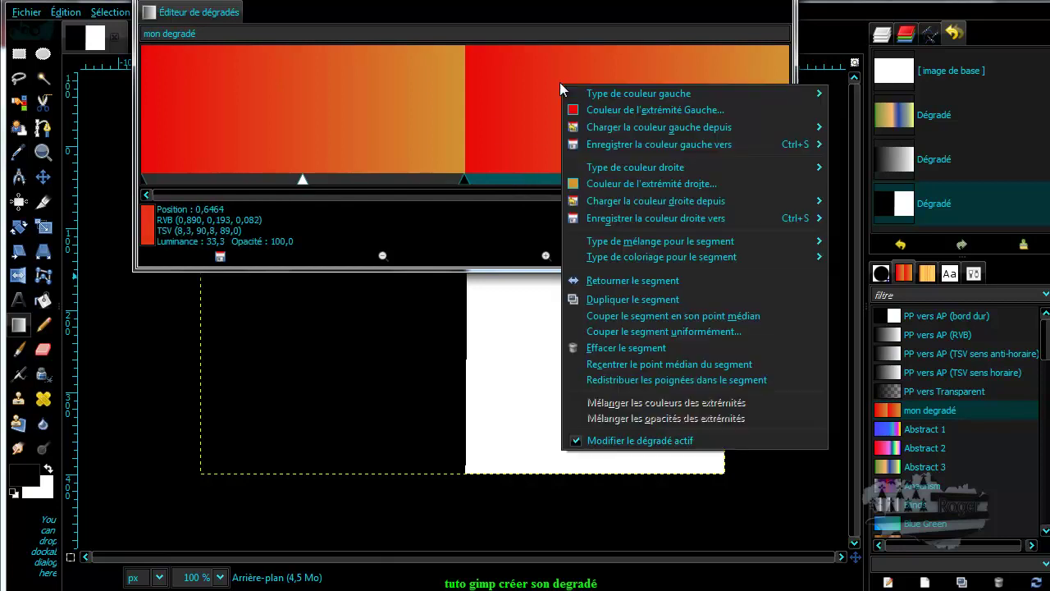
mouse_move(675, 258)
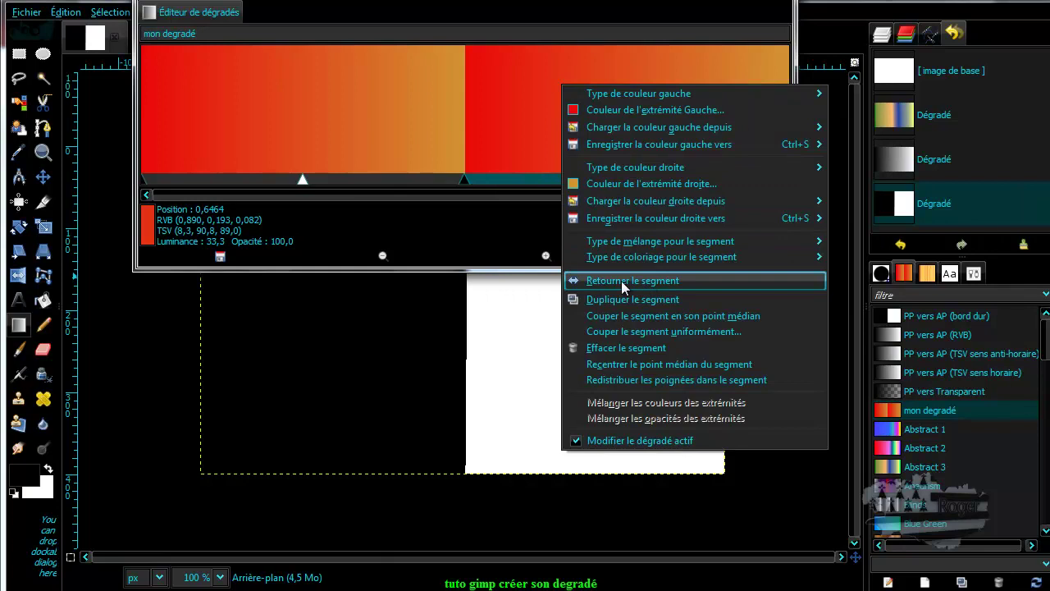
click(621, 281)
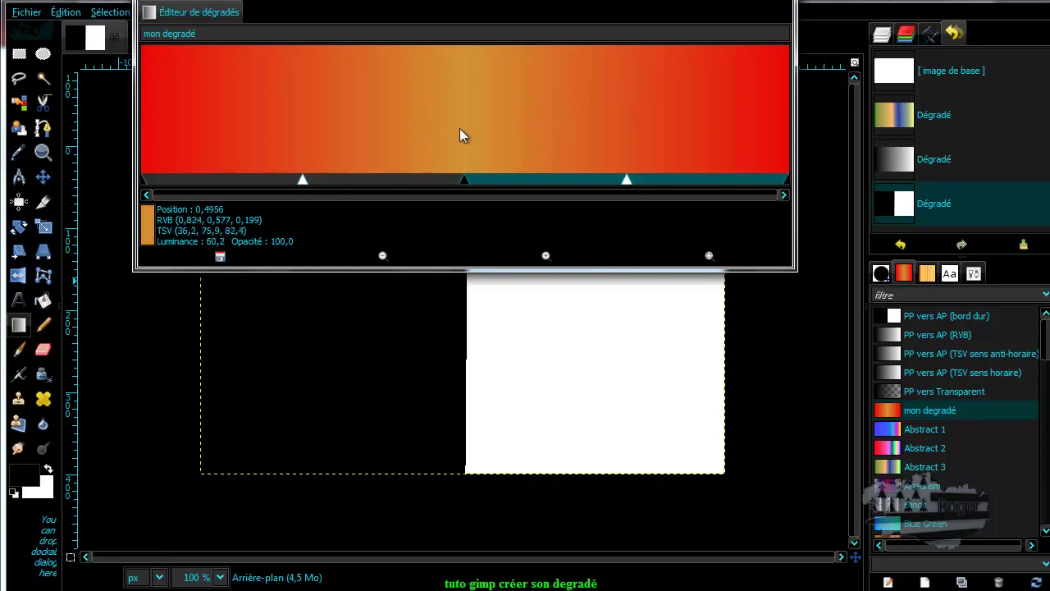
Select both gradient segments together and duplicate the selection with a count of 2
double_click(416, 175)
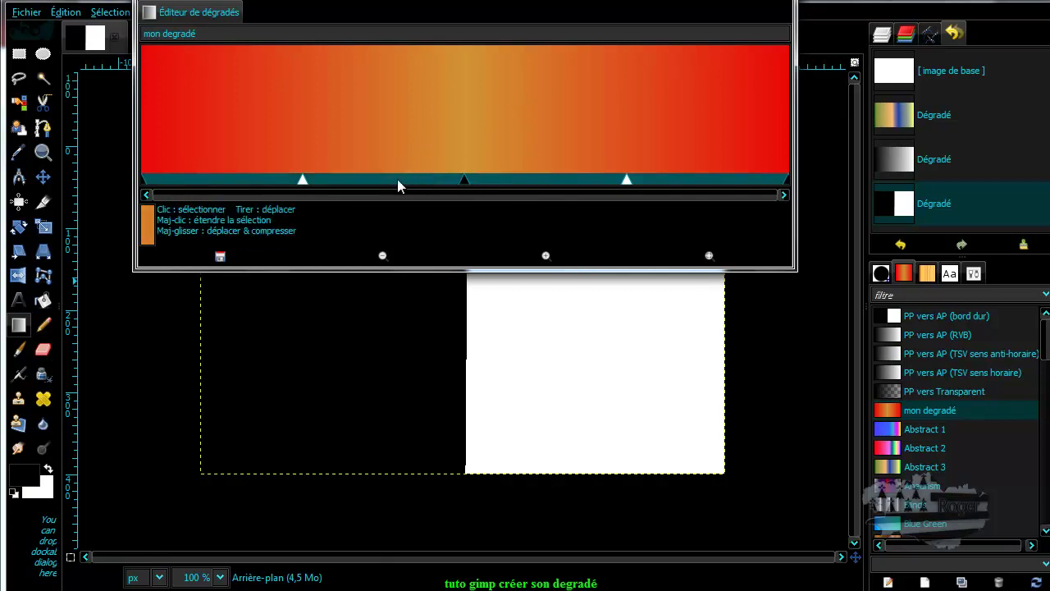
click(401, 177)
click(529, 178)
shift+click(392, 179)
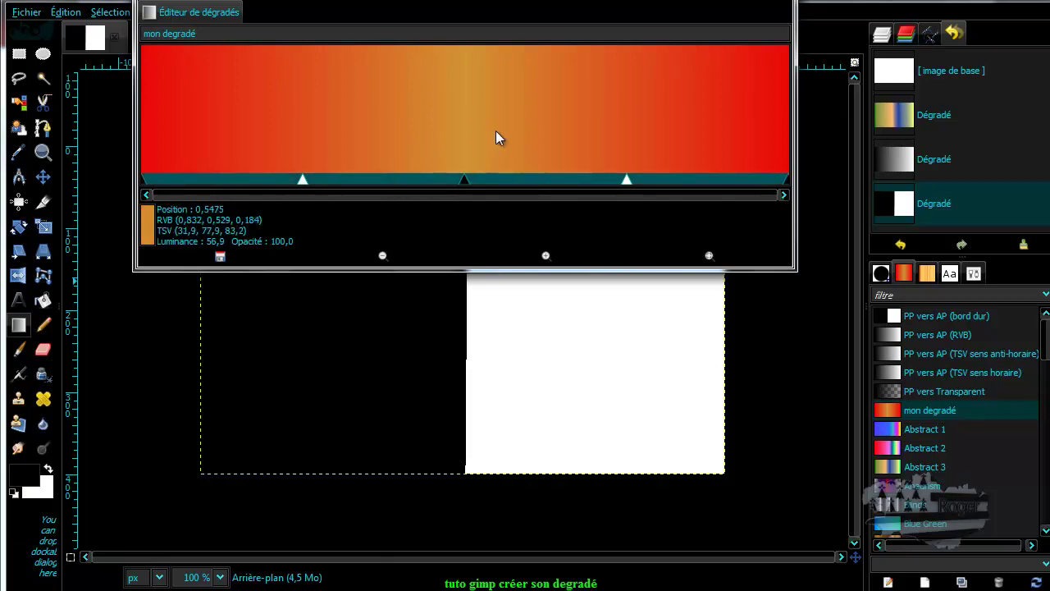
right_click(498, 80)
mouse_move(570, 196)
click(574, 294)
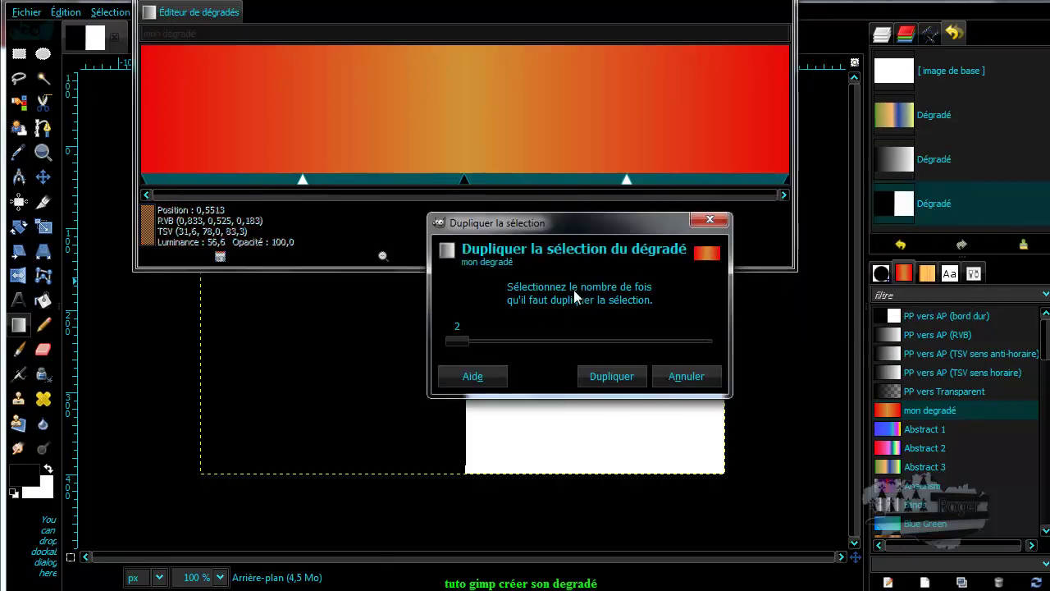
click(600, 377)
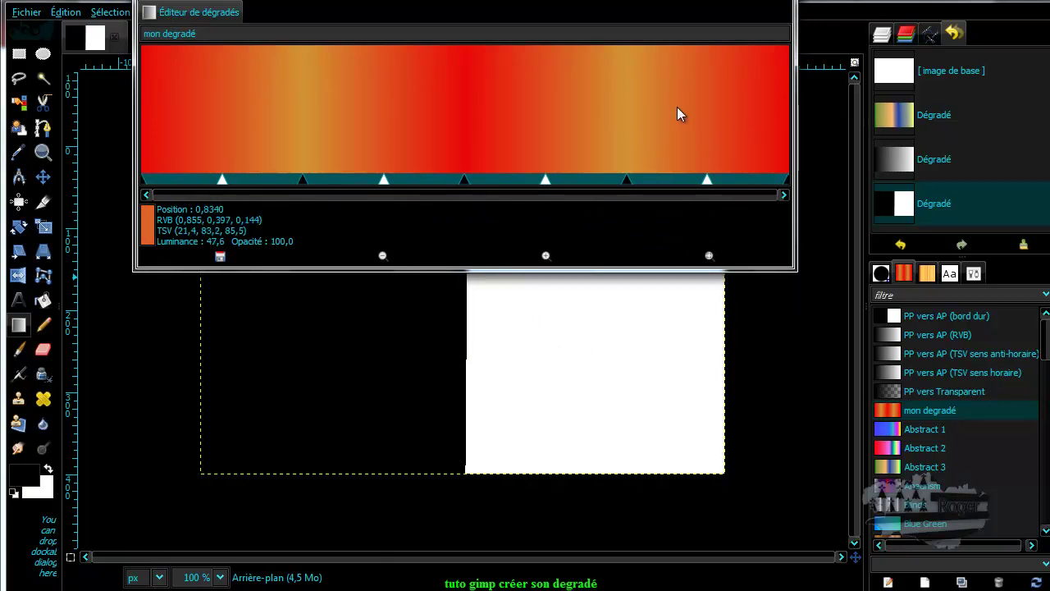
Try shifting the midpoints of all four gradient segments toward their red ends
drag(224, 182, 194, 184)
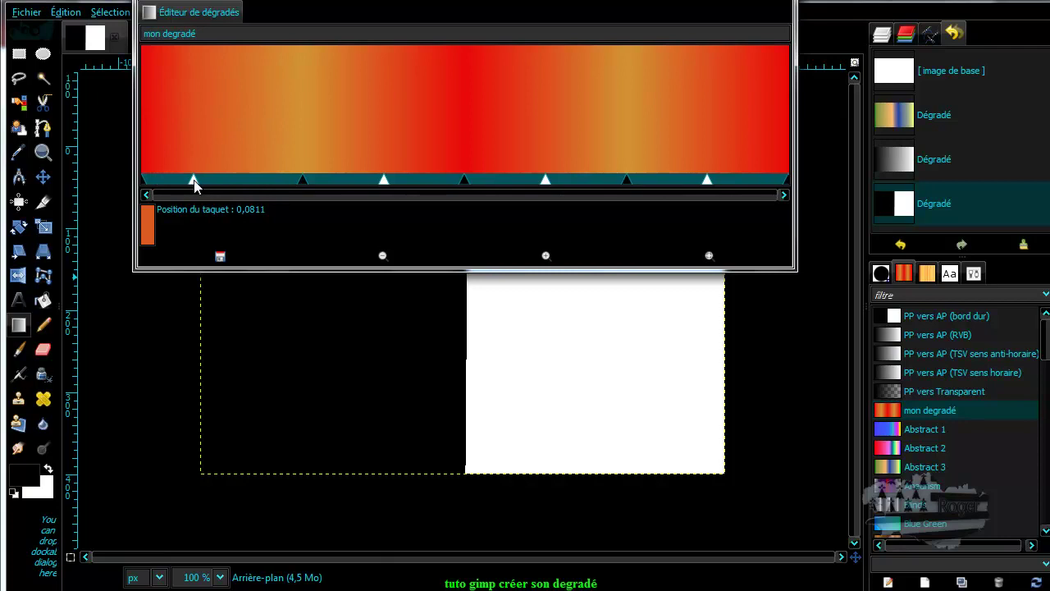
mouse_move(383, 180)
mouse_down()
mouse_move(432, 183)
mouse_move(417, 182)
mouse_up()
drag(543, 184, 515, 182)
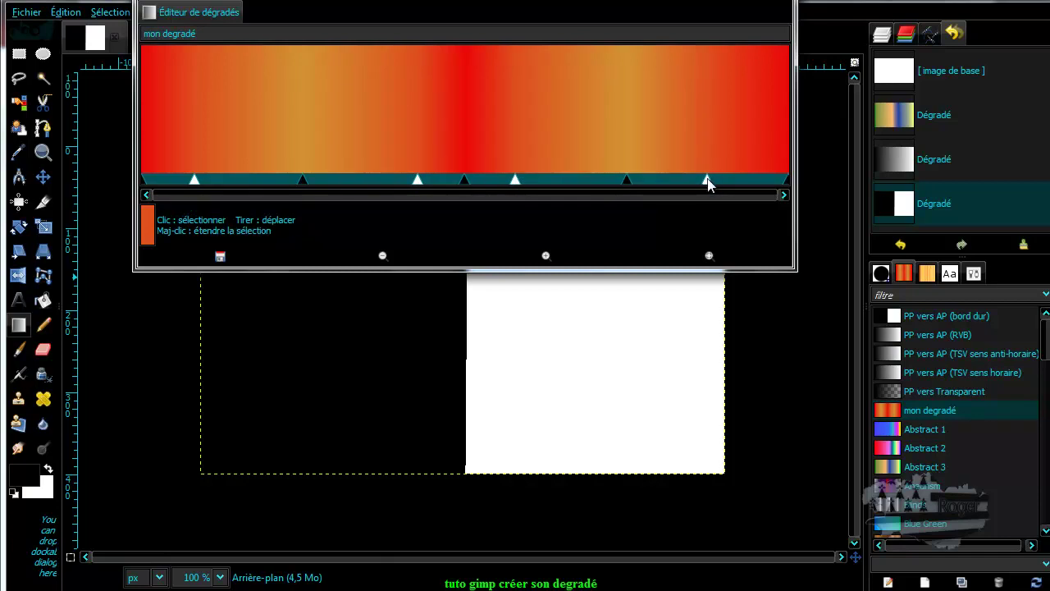
mouse_move(707, 181)
mouse_down()
mouse_move(691, 181)
mouse_move(746, 182)
mouse_up()
Move the four segment midpoints back to near the centre of their segments
drag(194, 180, 226, 180)
drag(422, 181, 389, 181)
drag(508, 181, 553, 180)
drag(744, 181, 716, 182)
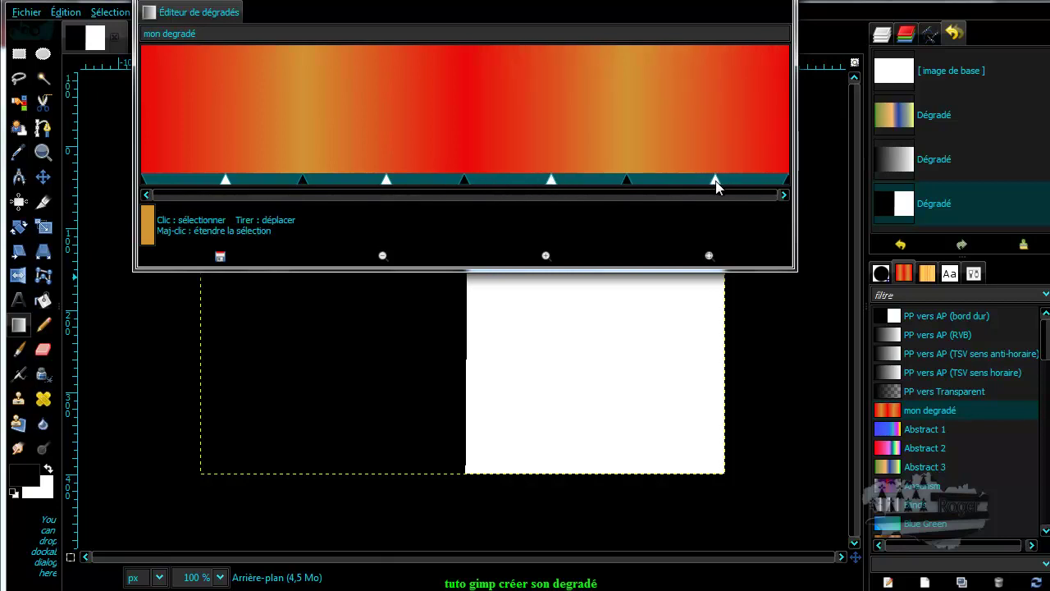
click(268, 181)
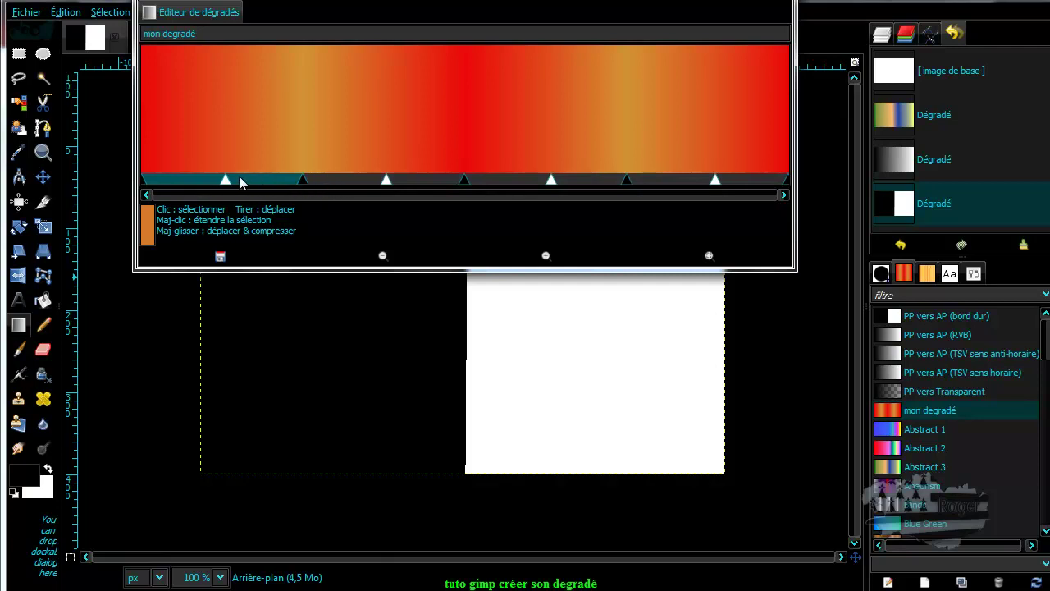
click(339, 177)
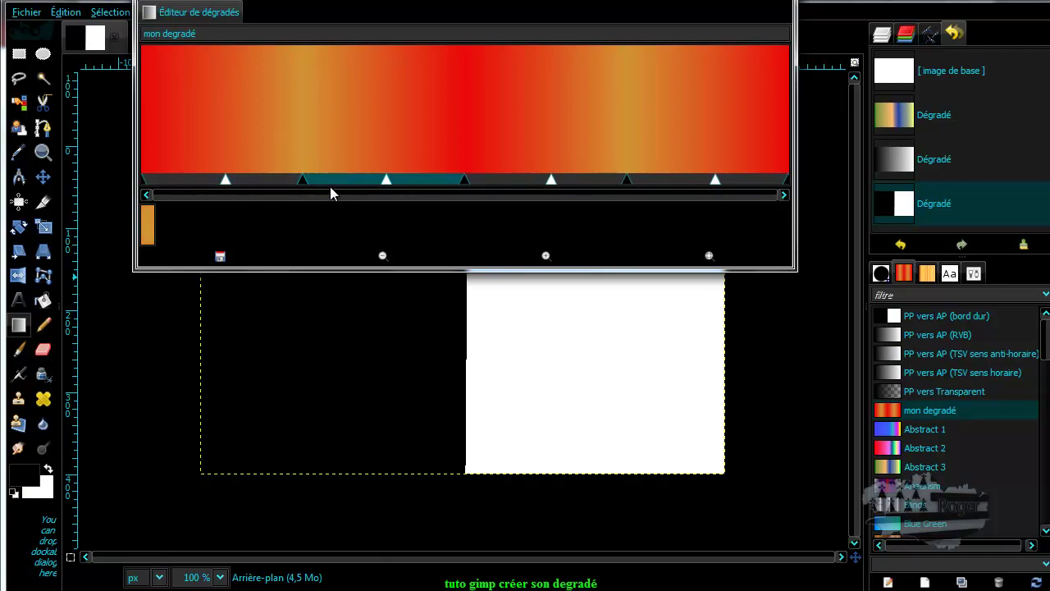
right_click(338, 178)
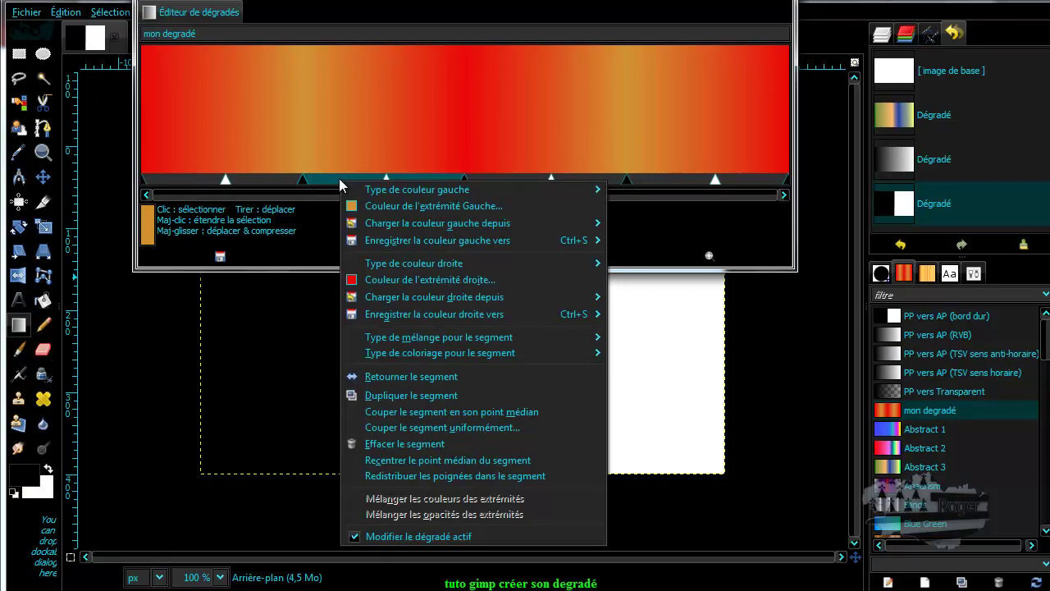
click(406, 207)
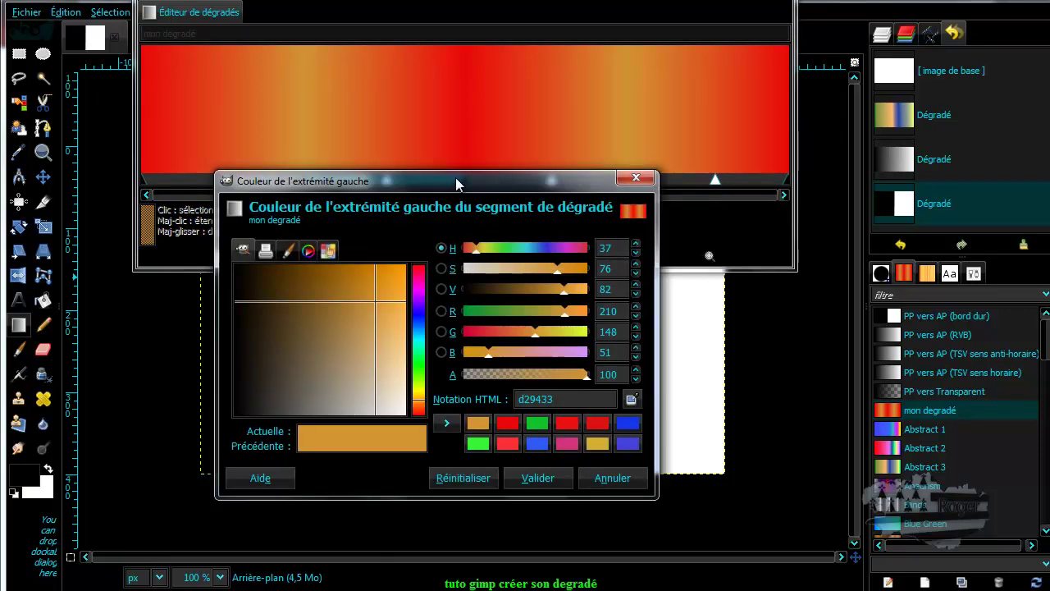
drag(456, 182, 455, 238)
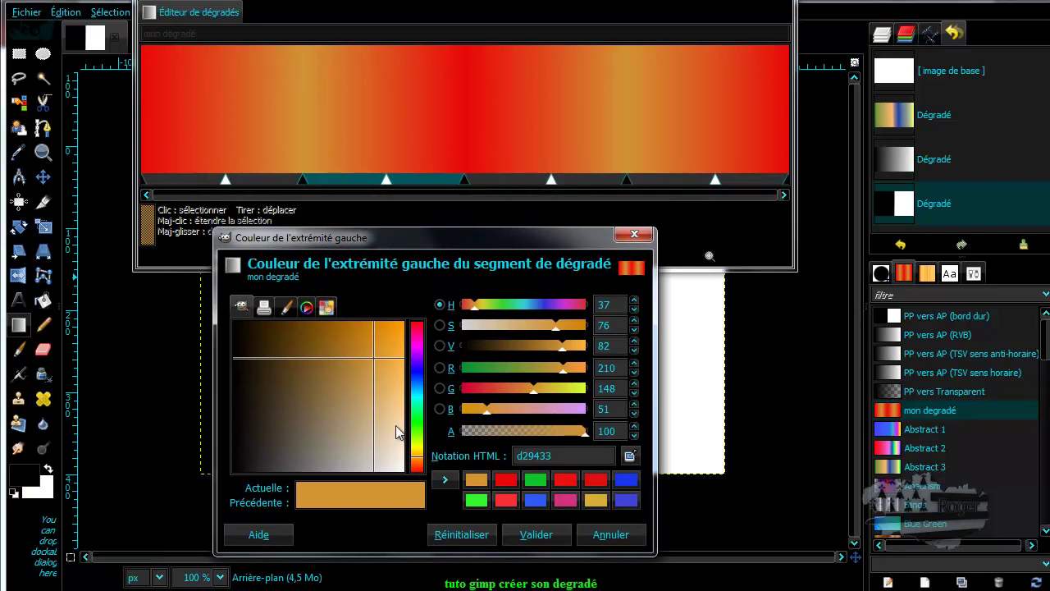
click(417, 465)
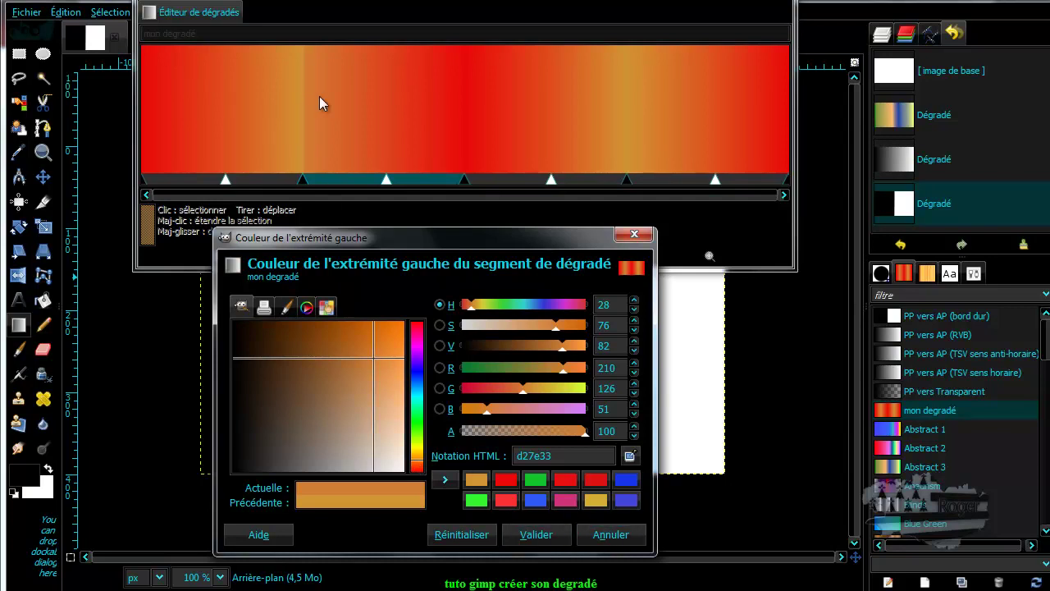
click(610, 534)
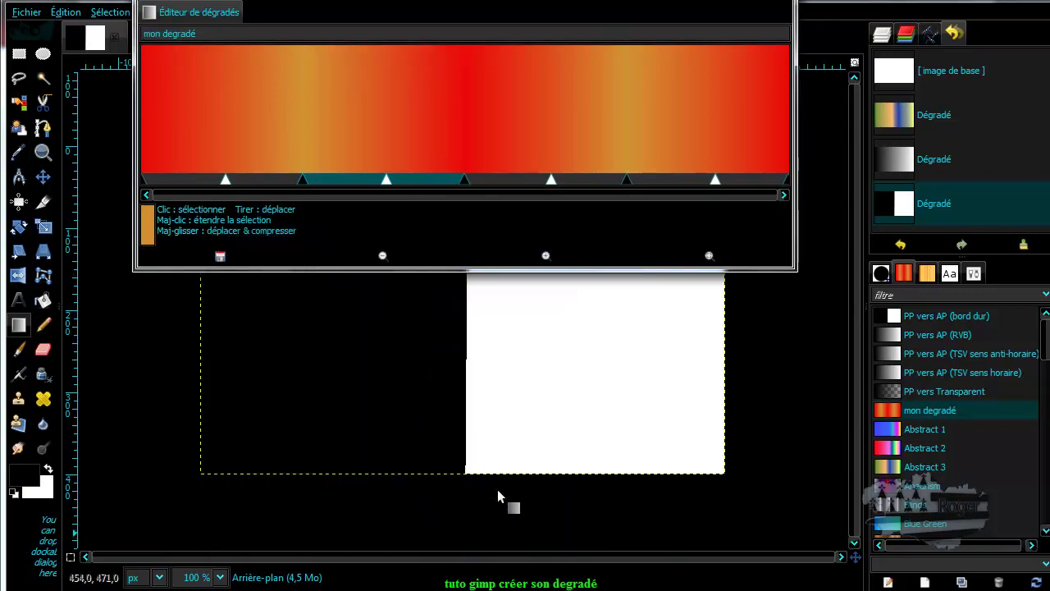
Set the second segment's right endpoint color to yellow, eae708, and copy its HTML code
right_click(414, 182)
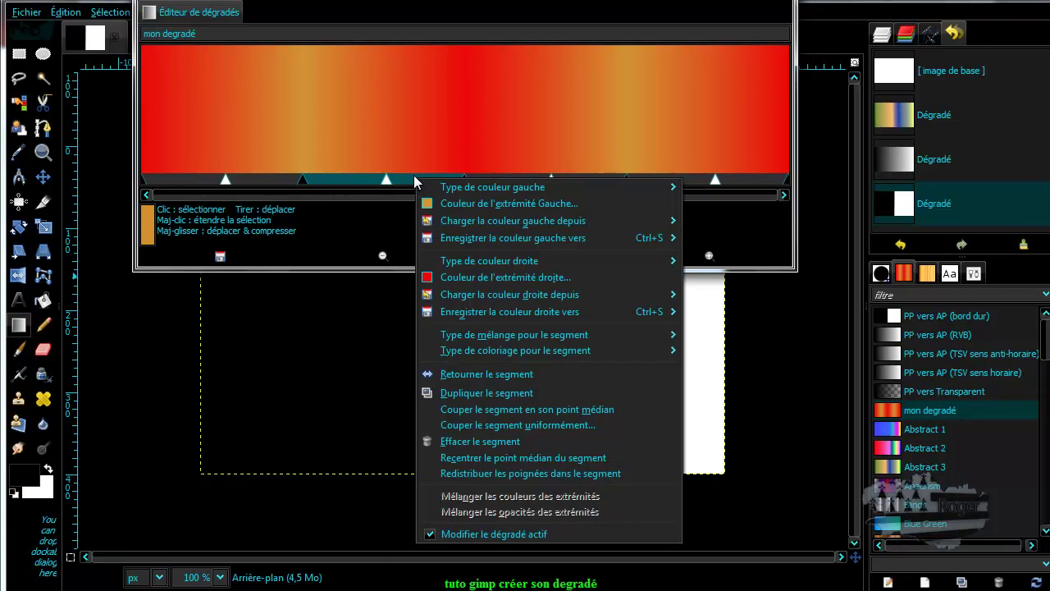
click(499, 275)
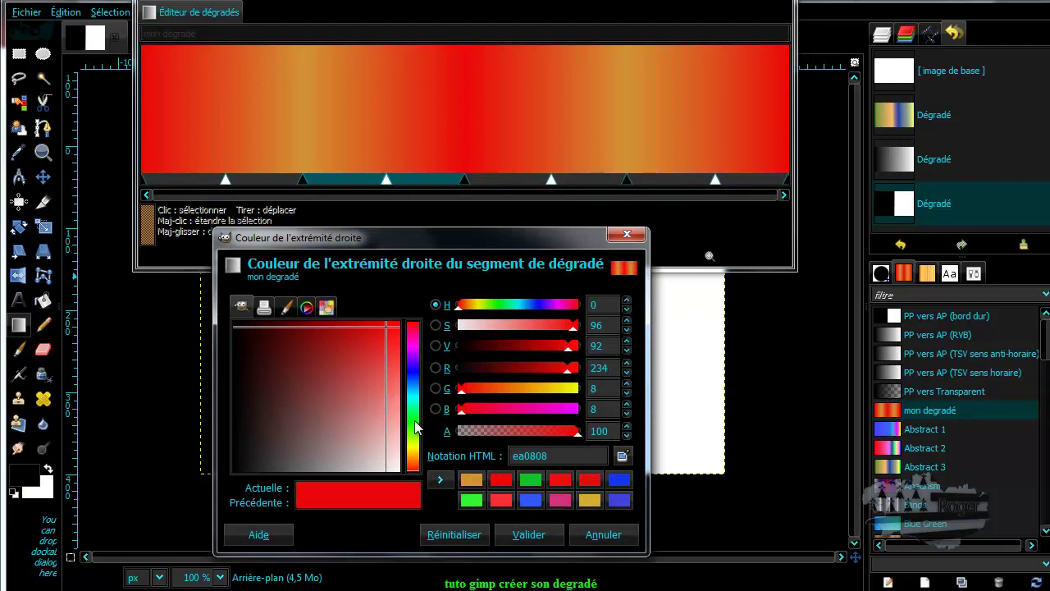
click(413, 453)
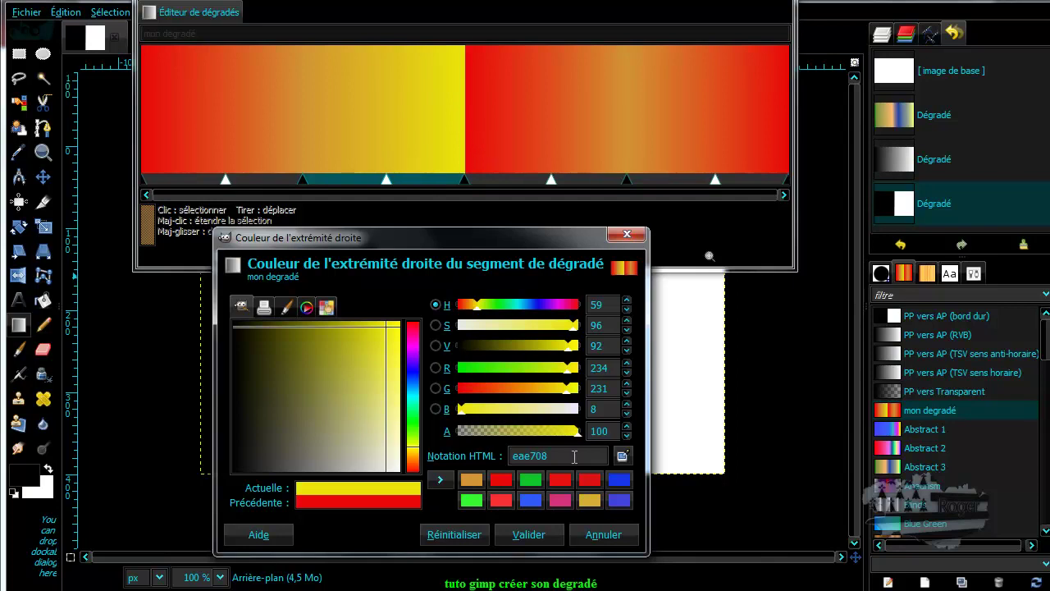
drag(556, 456, 514, 456)
right_click(522, 456)
click(558, 482)
click(528, 535)
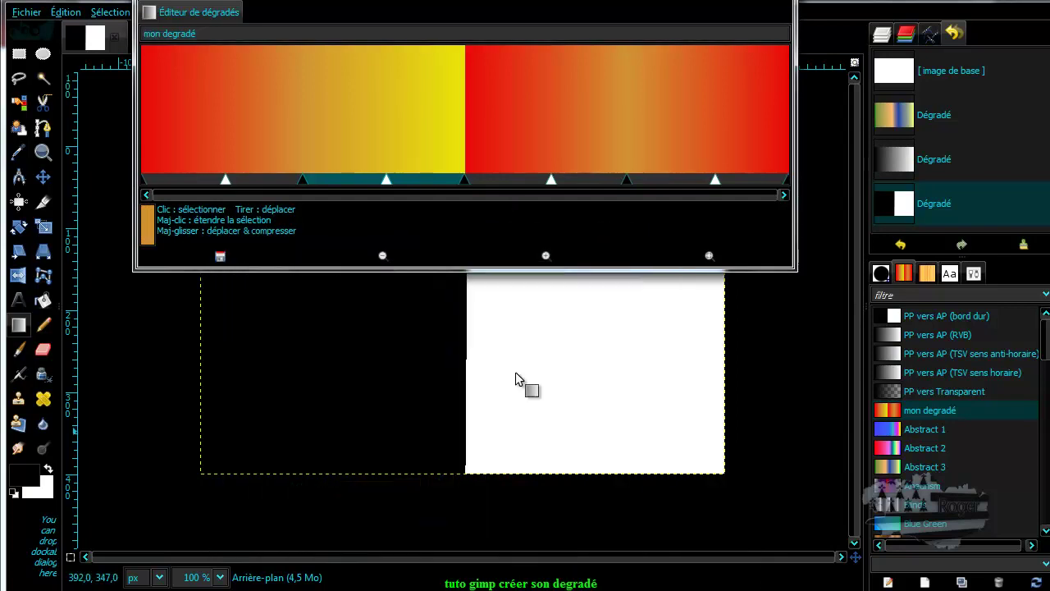
Set the third segment's left endpoint color to the copied yellow, eae708, to match the neighbouring segment
click(503, 178)
right_click(503, 178)
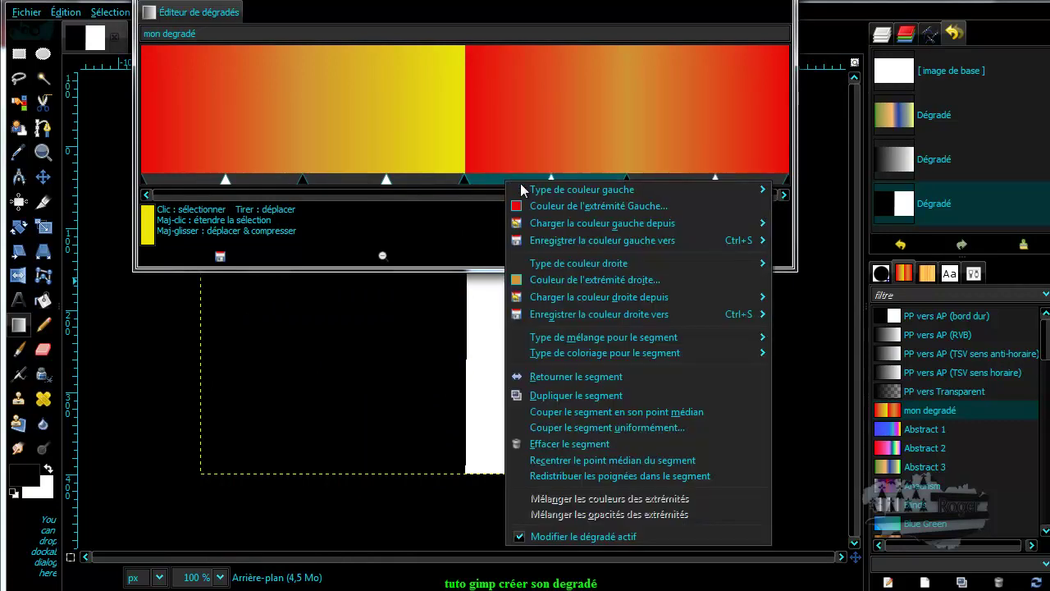
click(564, 208)
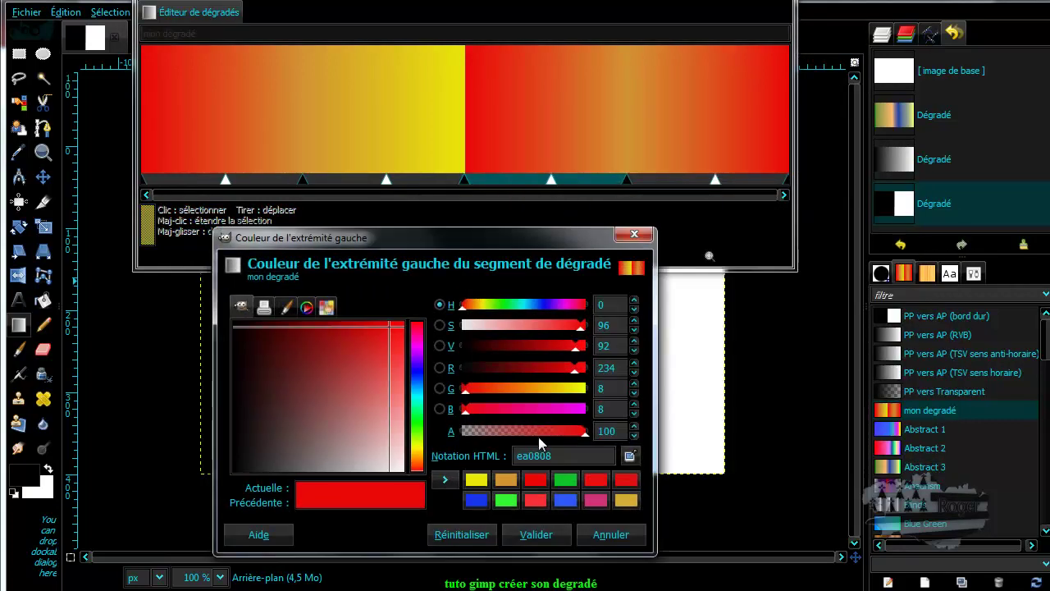
double_click(525, 456)
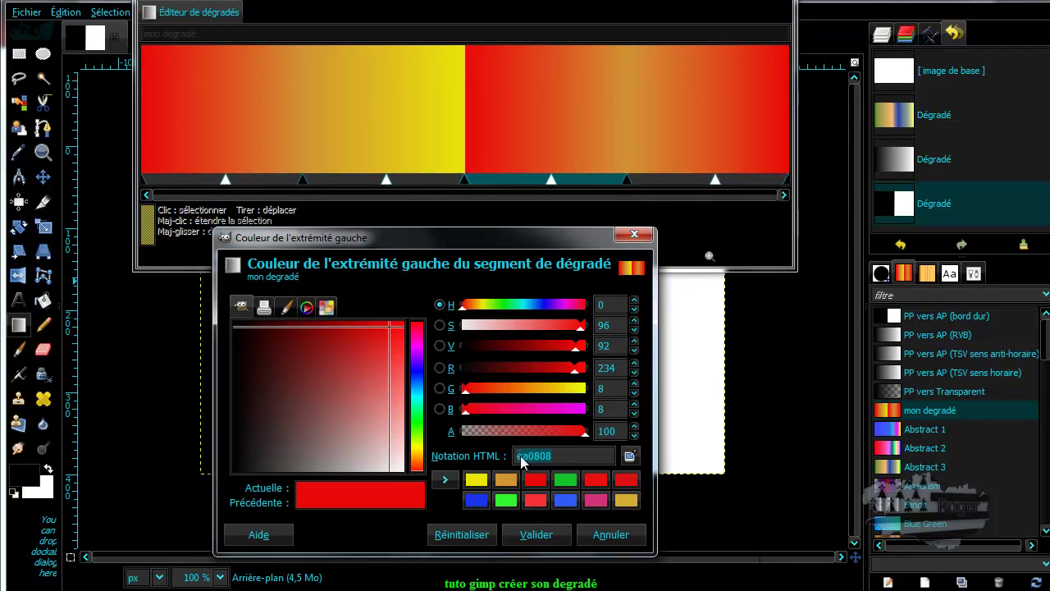
right_click(519, 455)
click(563, 500)
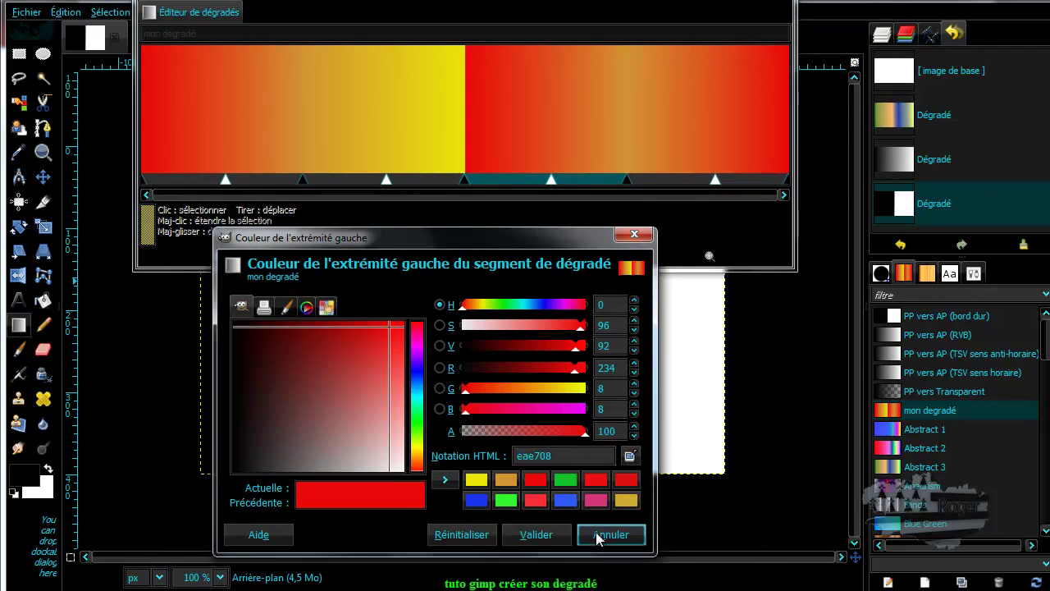
click(552, 543)
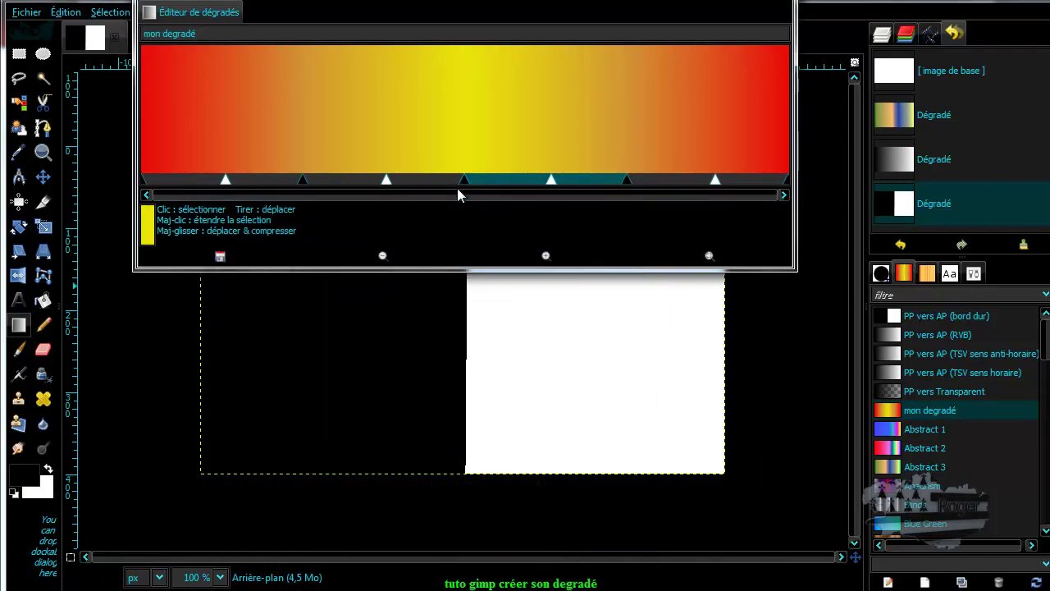
Compress the first two gradient segments toward the red start by moving their midpoints and end handles, shifting the yellow peak along
drag(302, 180, 180, 180)
drag(271, 180, 215, 180)
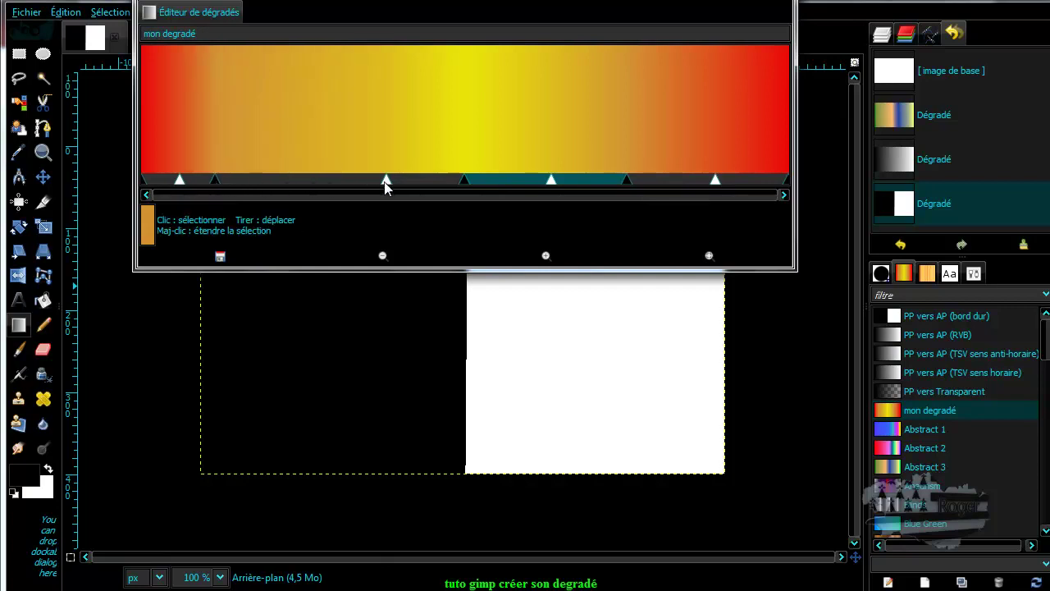
drag(386, 180, 291, 189)
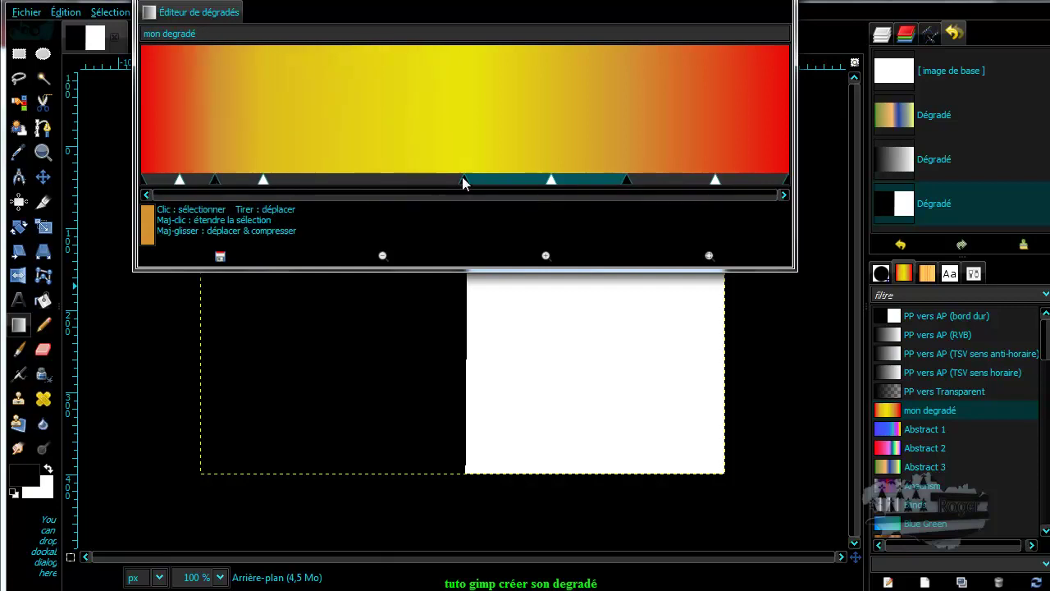
drag(462, 179, 338, 189)
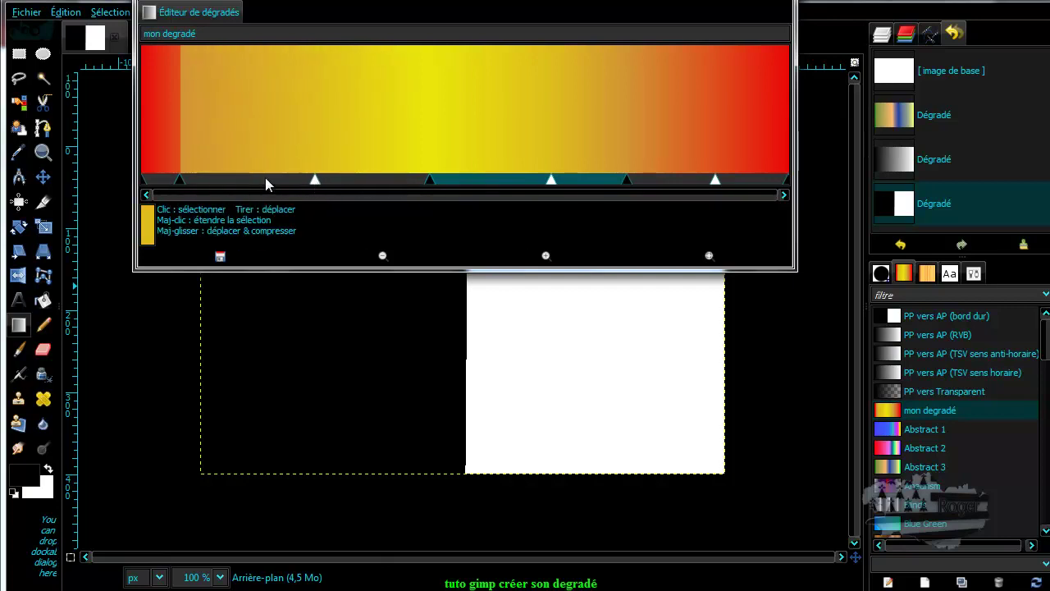
drag(181, 179, 238, 180)
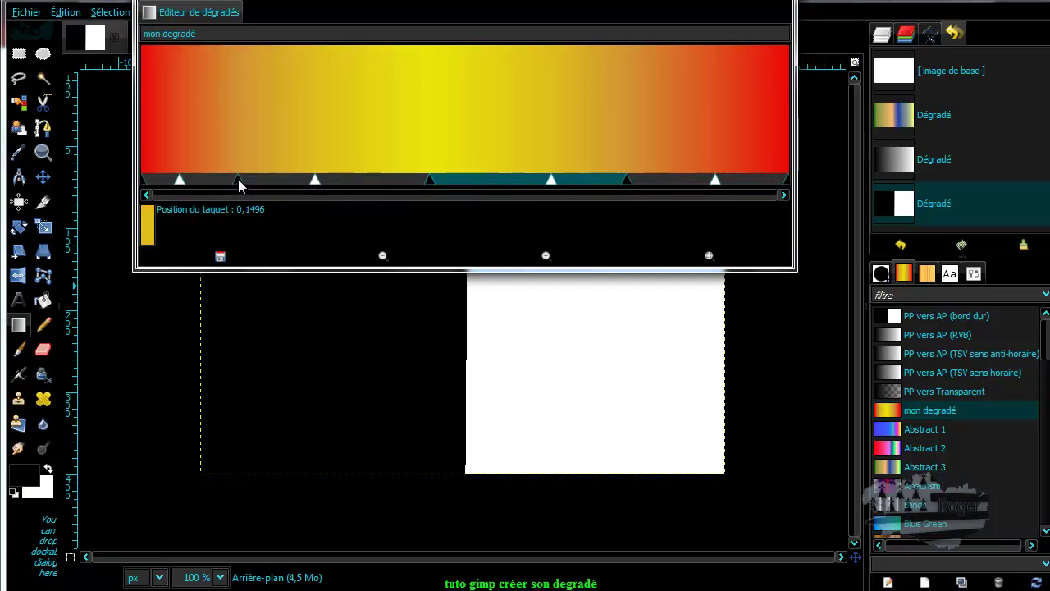
click(315, 178)
drag(315, 179, 282, 182)
drag(430, 180, 326, 182)
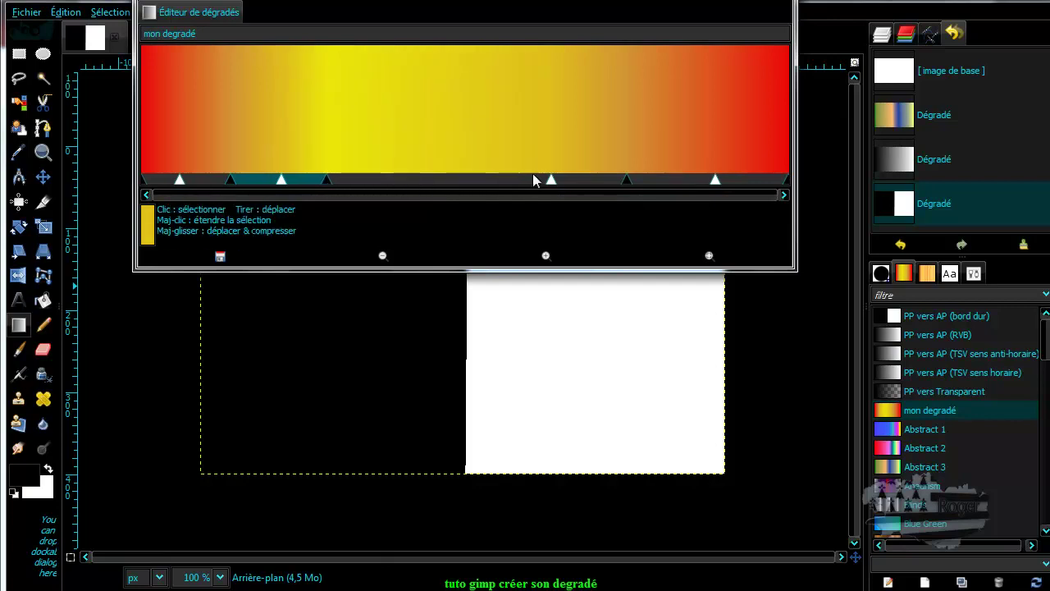
Shift the third segment's midpoint, its orange end handle and the fourth segment's midpoint toward the yellow peak
drag(546, 184, 384, 182)
drag(625, 180, 443, 181)
drag(712, 184, 606, 181)
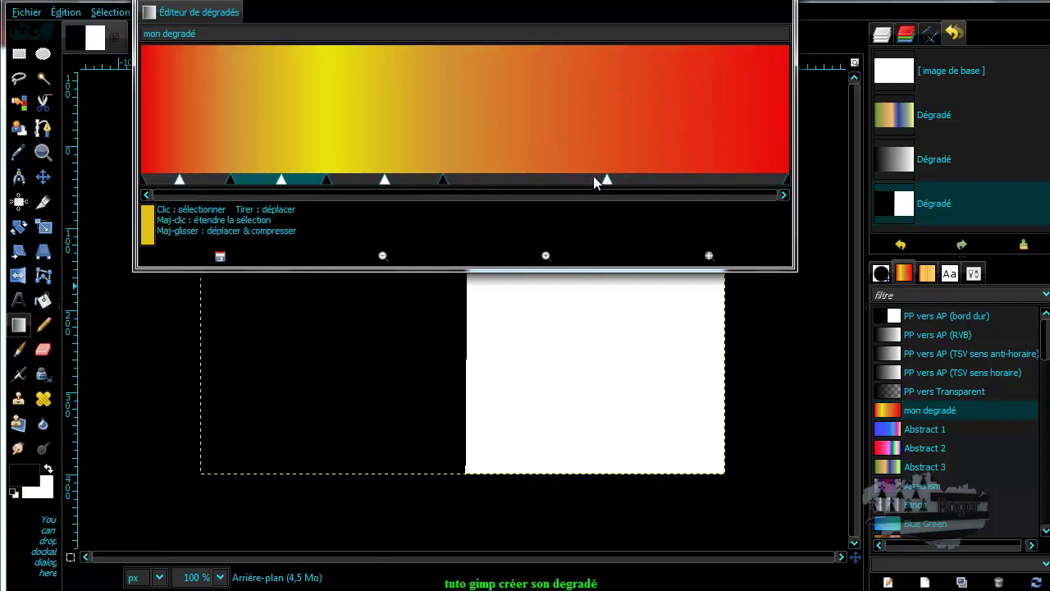
Set the last segment's right endpoint color to green, 7dea08
click(565, 178)
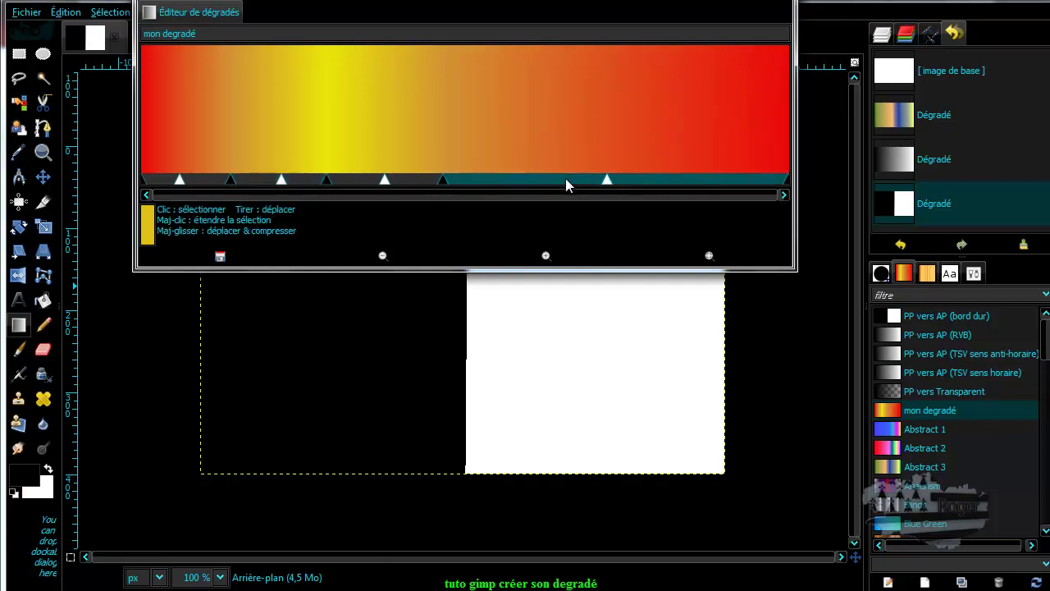
right_click(495, 180)
mouse_move(513, 183)
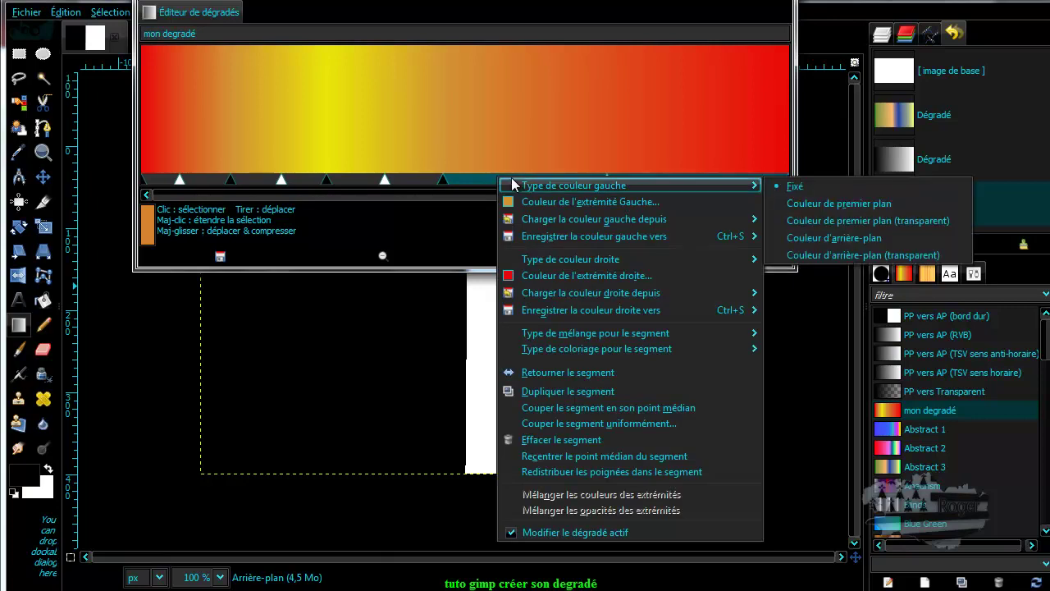
mouse_move(561, 260)
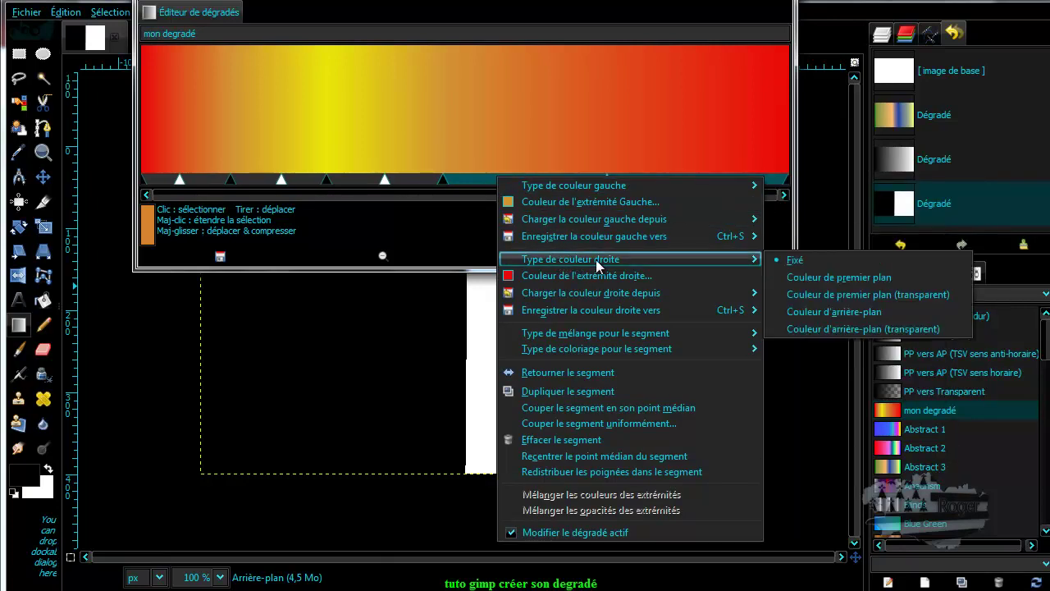
click(583, 274)
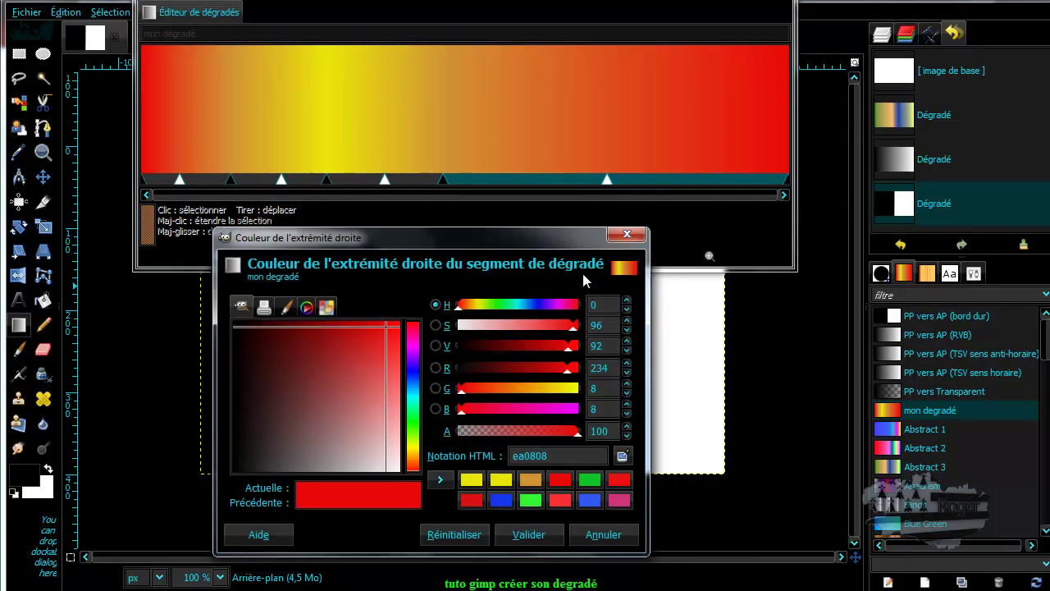
click(415, 441)
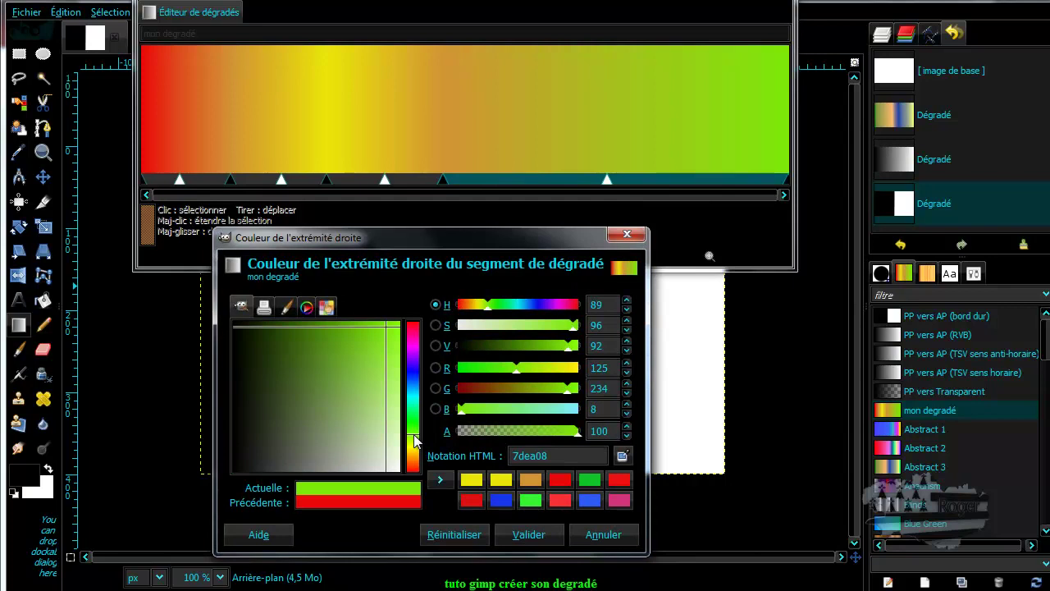
click(525, 536)
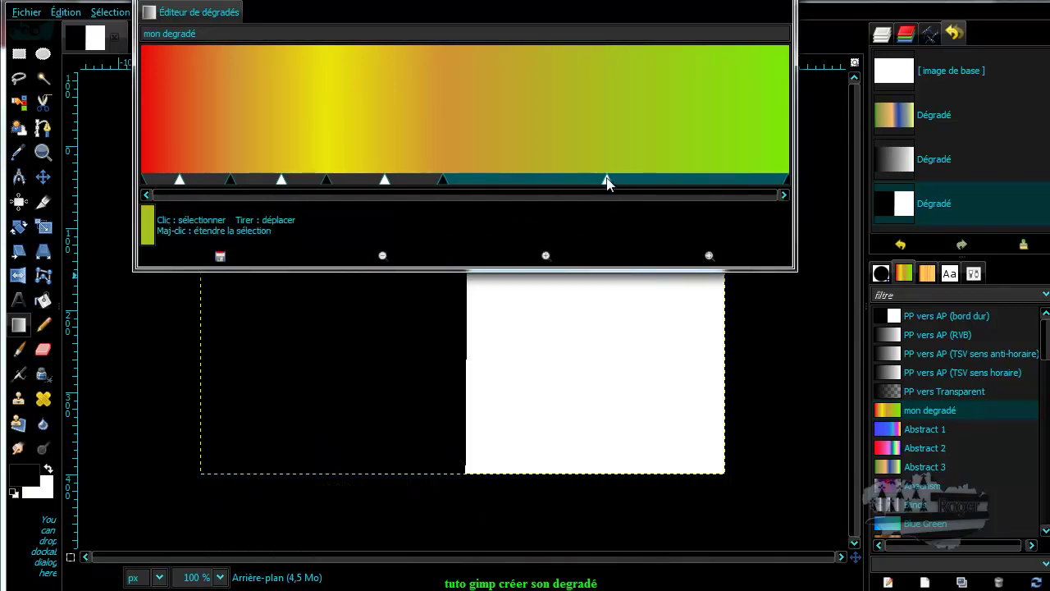
Fine-tune the orange handle between the third and fourth segments and the fourth segment's midpoint, moving both slightly toward the green end
mouse_move(605, 180)
mouse_down()
mouse_move(560, 180)
mouse_move(602, 179)
mouse_up()
click(437, 181)
drag(436, 181, 452, 180)
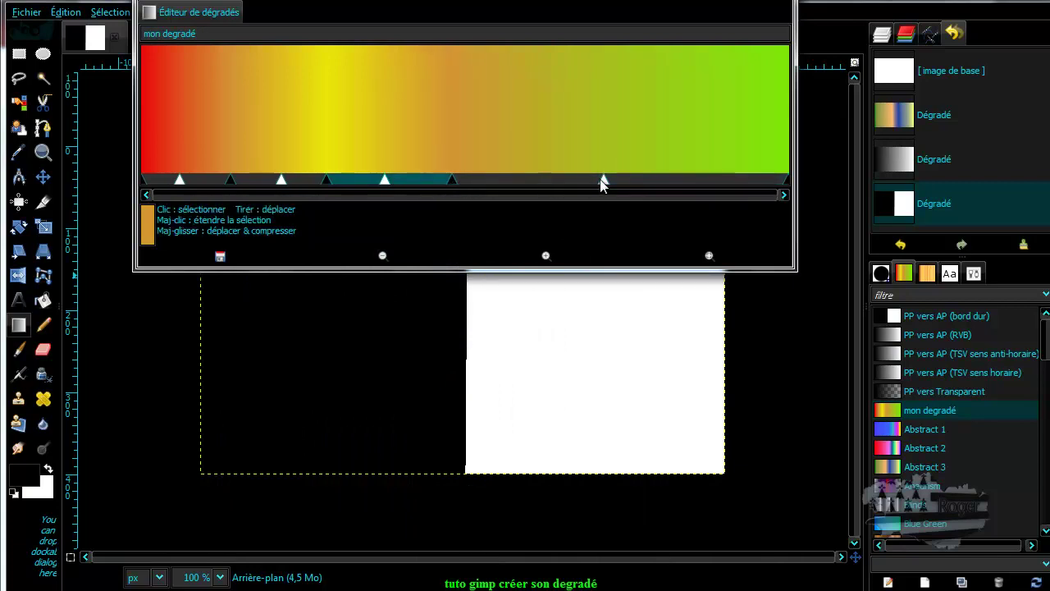
mouse_move(605, 180)
mouse_down()
mouse_move(528, 181)
mouse_move(611, 180)
mouse_up()
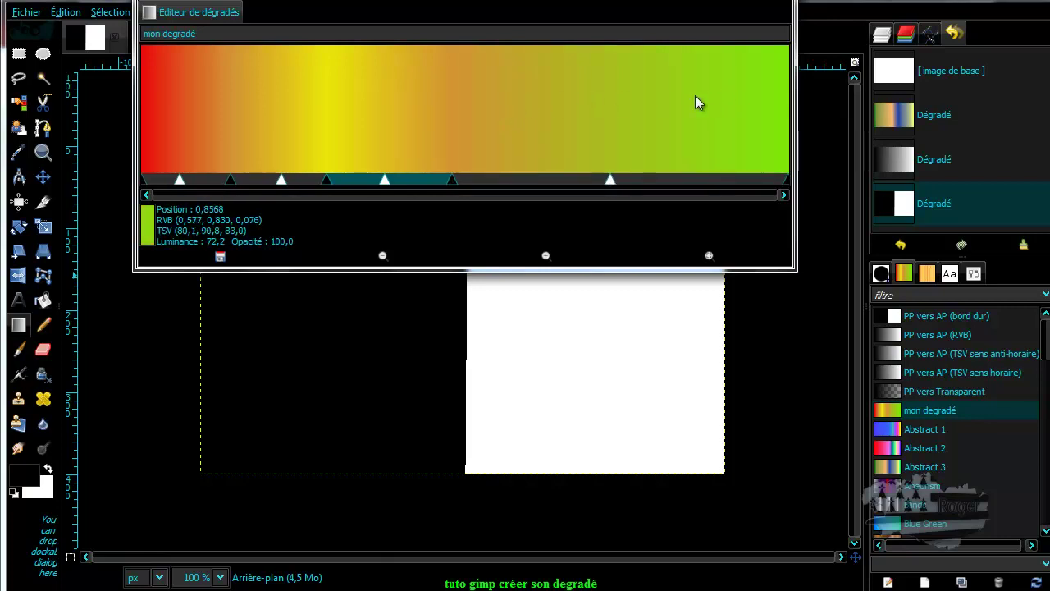
Duplicate the last orange-to-green segment with a replication count of 2
click(555, 178)
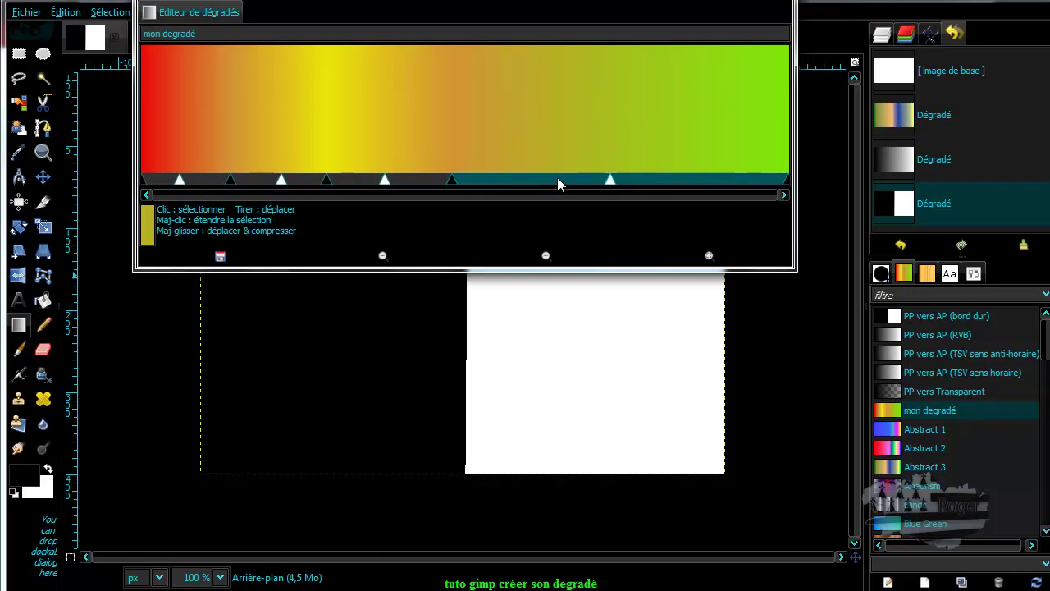
right_click(560, 99)
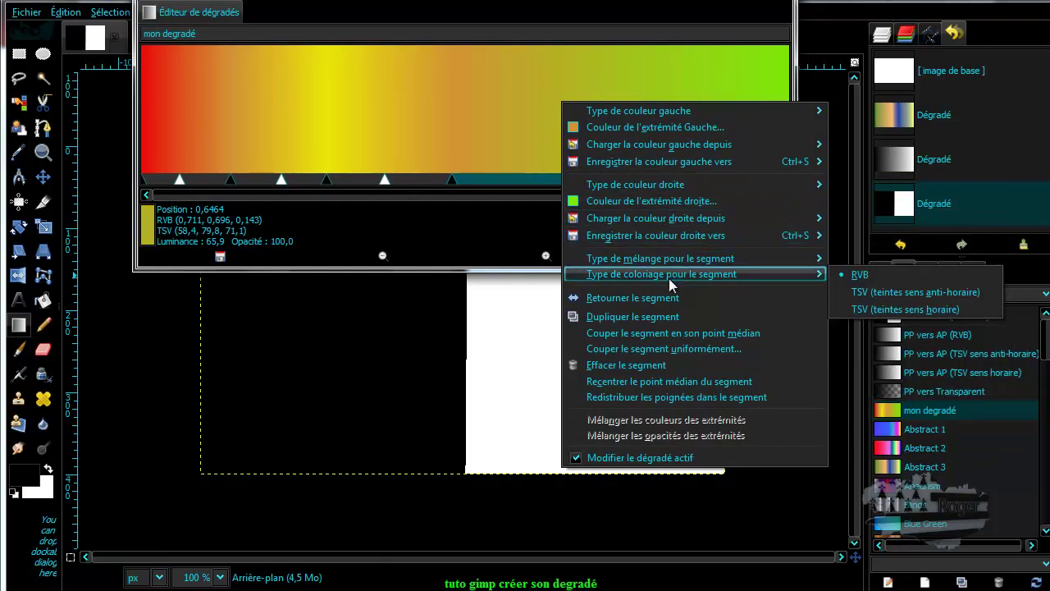
click(652, 320)
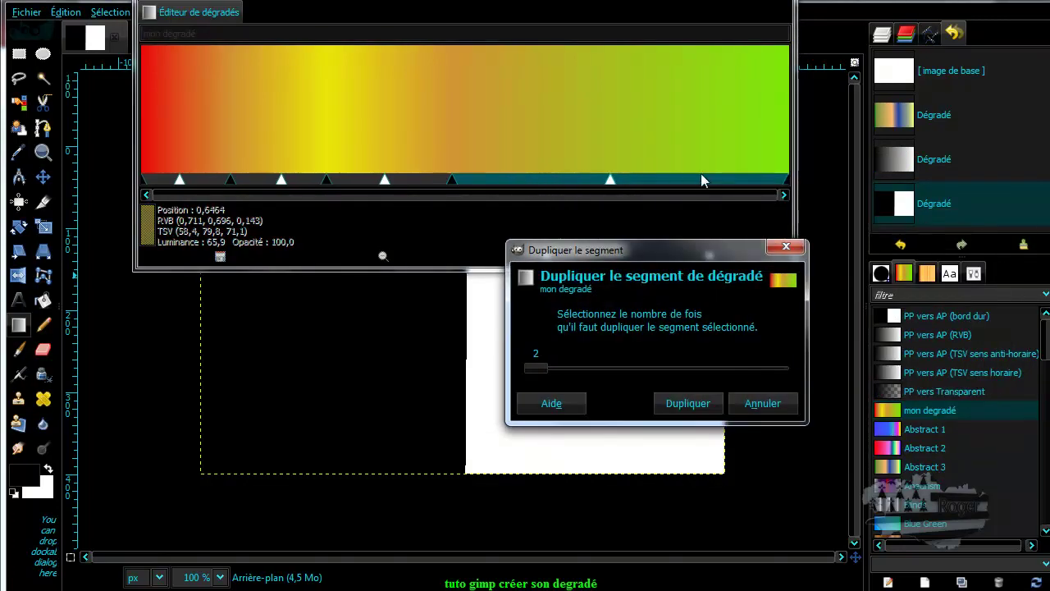
click(687, 403)
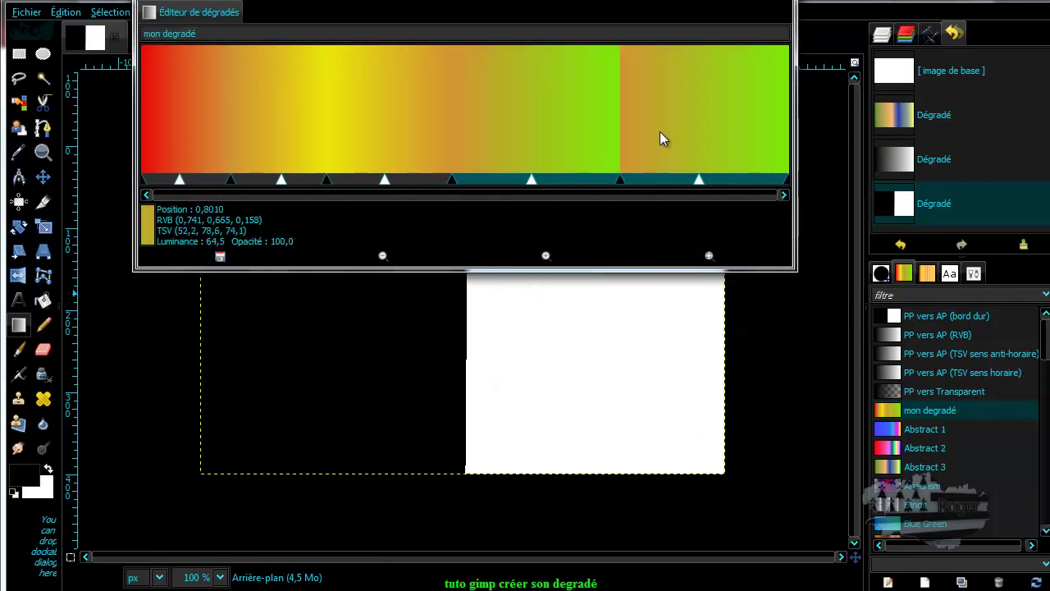
Flip the final segment so it runs from green back to orange
click(665, 177)
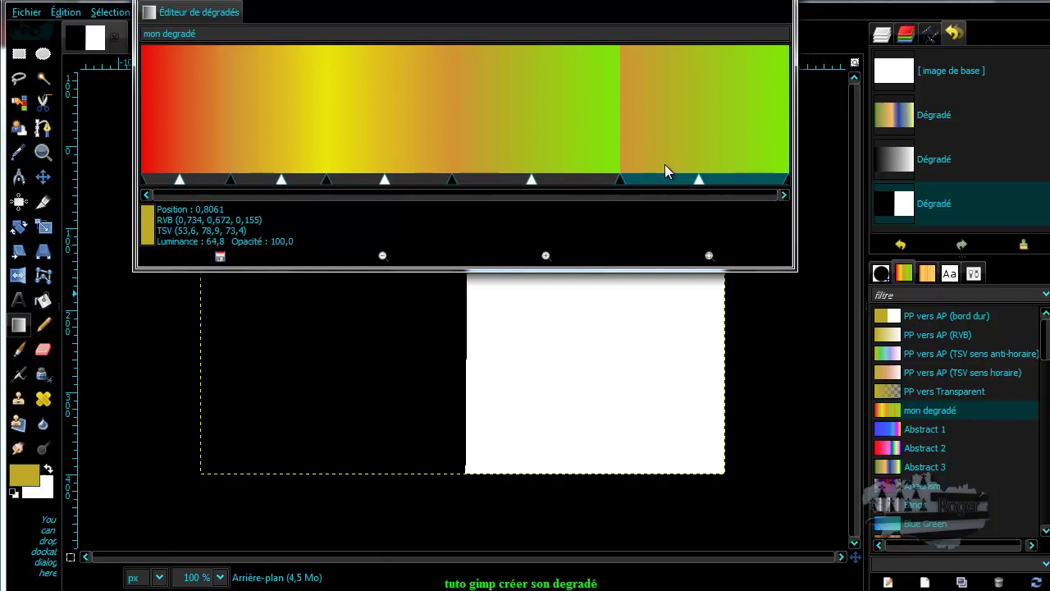
right_click(673, 104)
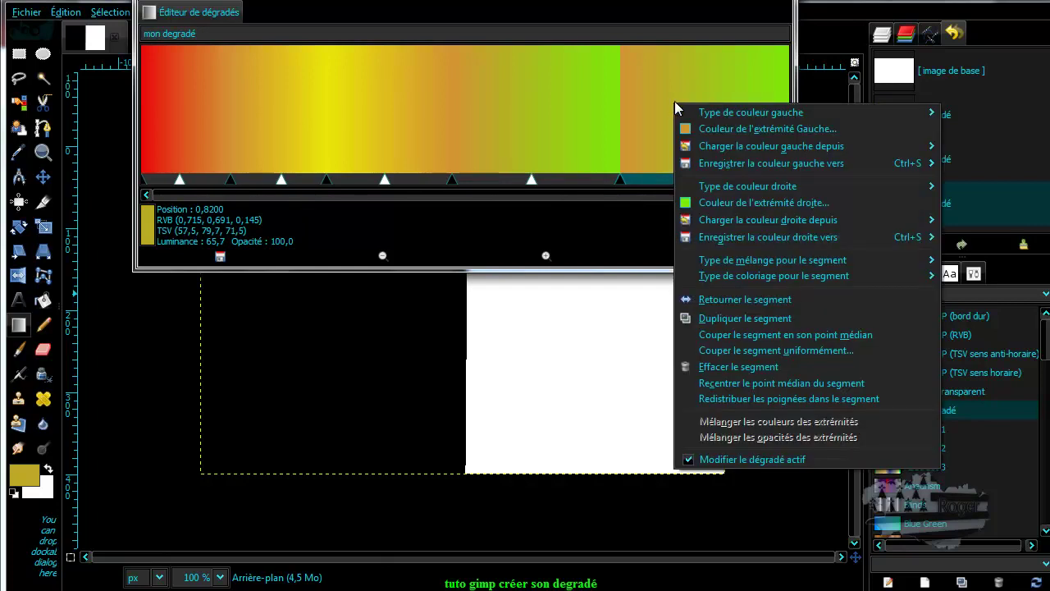
click(738, 299)
Shift the green peak's handle and the midpoints of its two adjacent segments toward the yellow peak
drag(531, 180, 508, 185)
drag(621, 181, 572, 182)
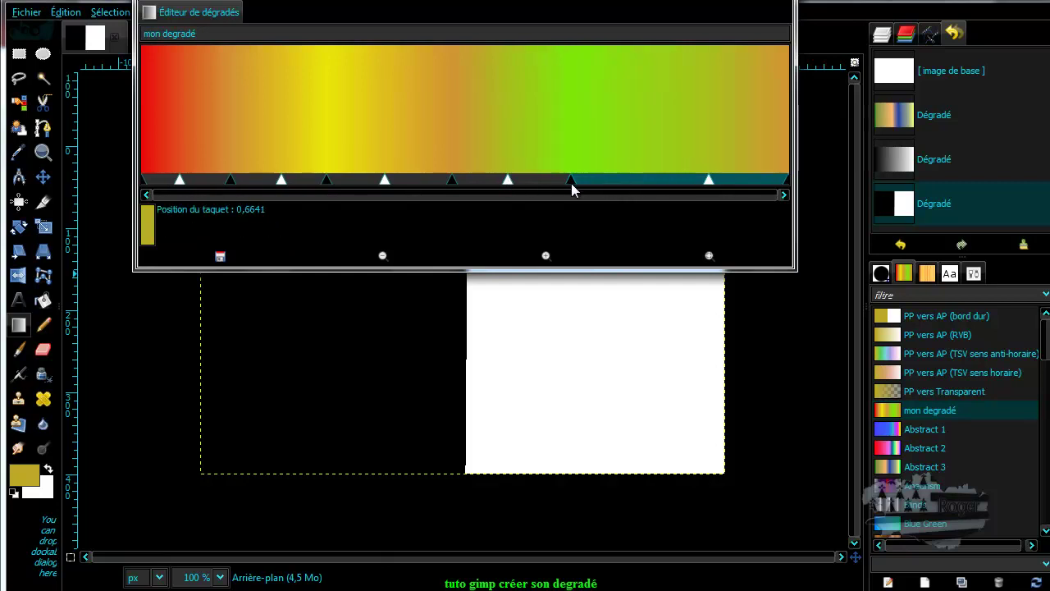
drag(707, 184, 628, 185)
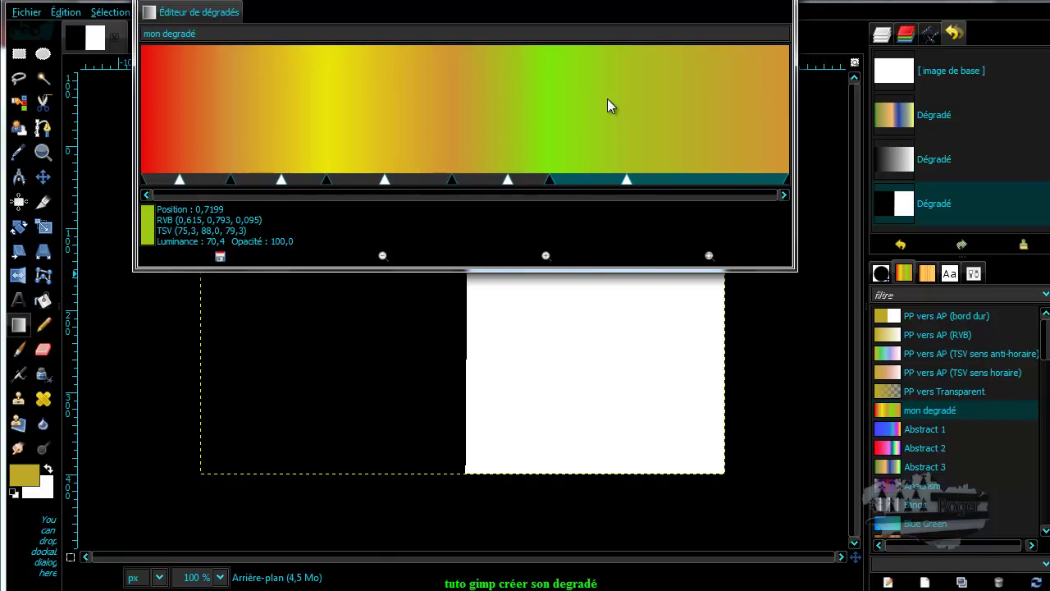
Duplicate the last green-to-orange segment with a replication count of 2
right_click(667, 80)
click(759, 294)
click(795, 374)
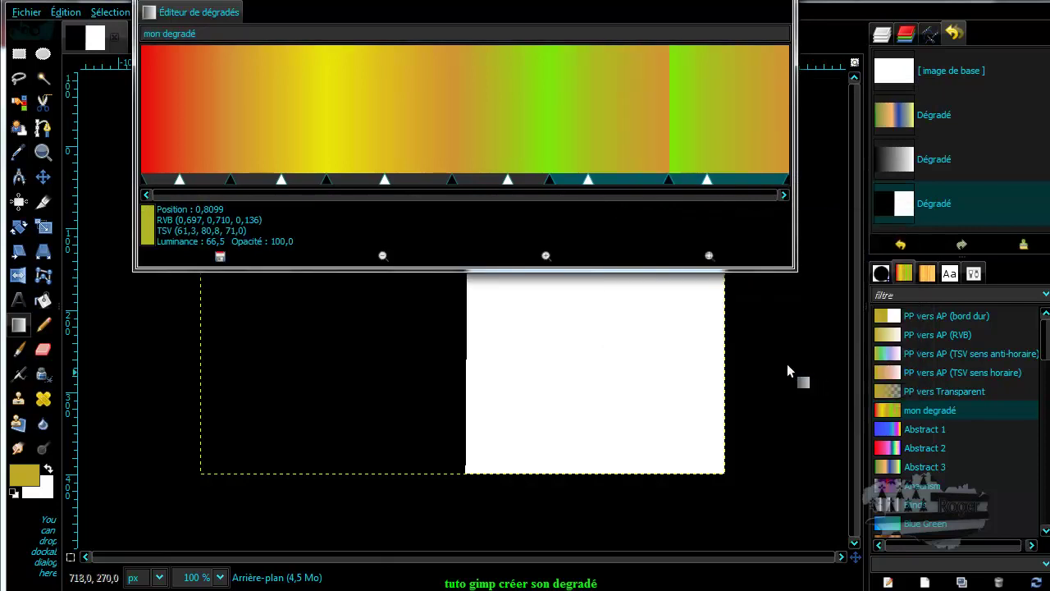
Try flipping the two duplicated segments together as one selection, and flip them back
right_click(708, 122)
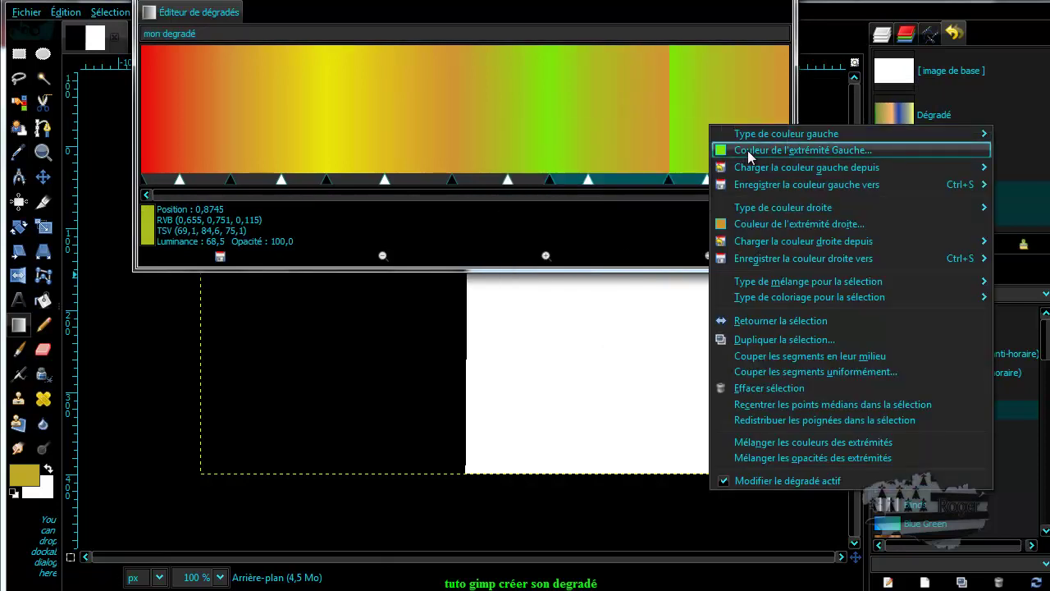
click(766, 322)
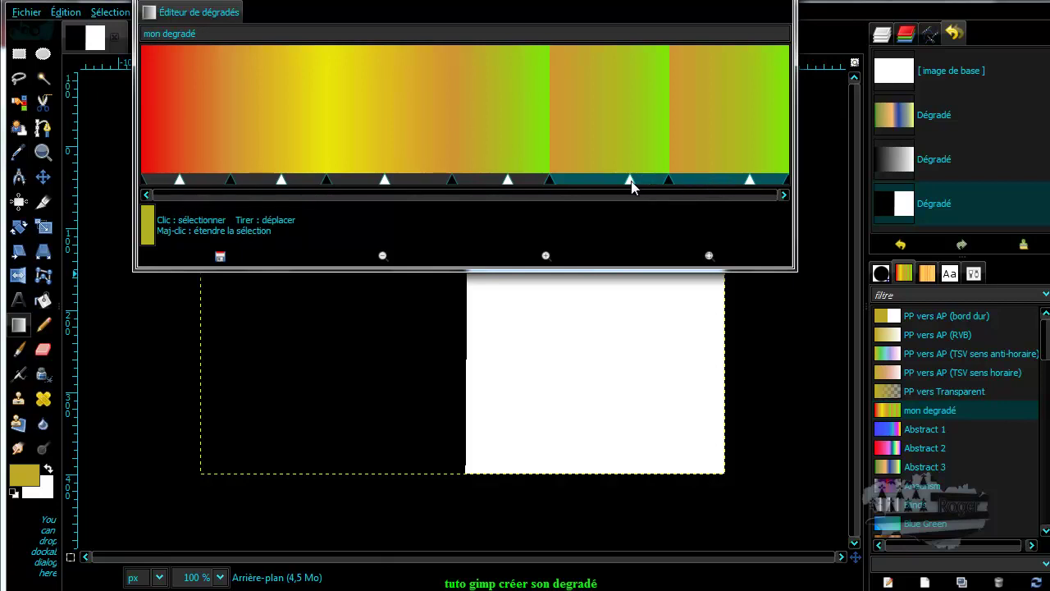
right_click(707, 182)
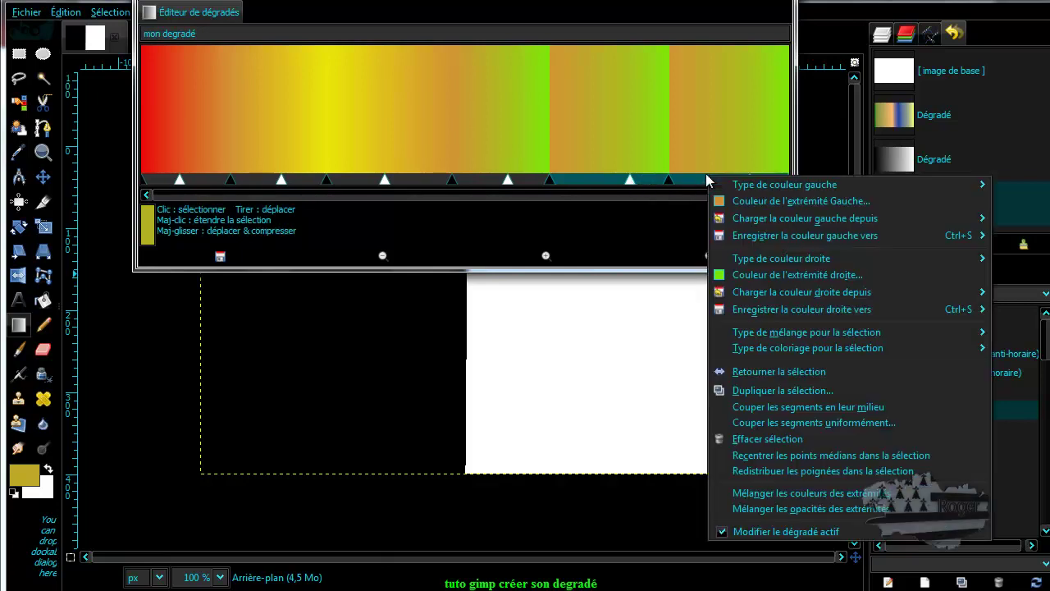
click(774, 372)
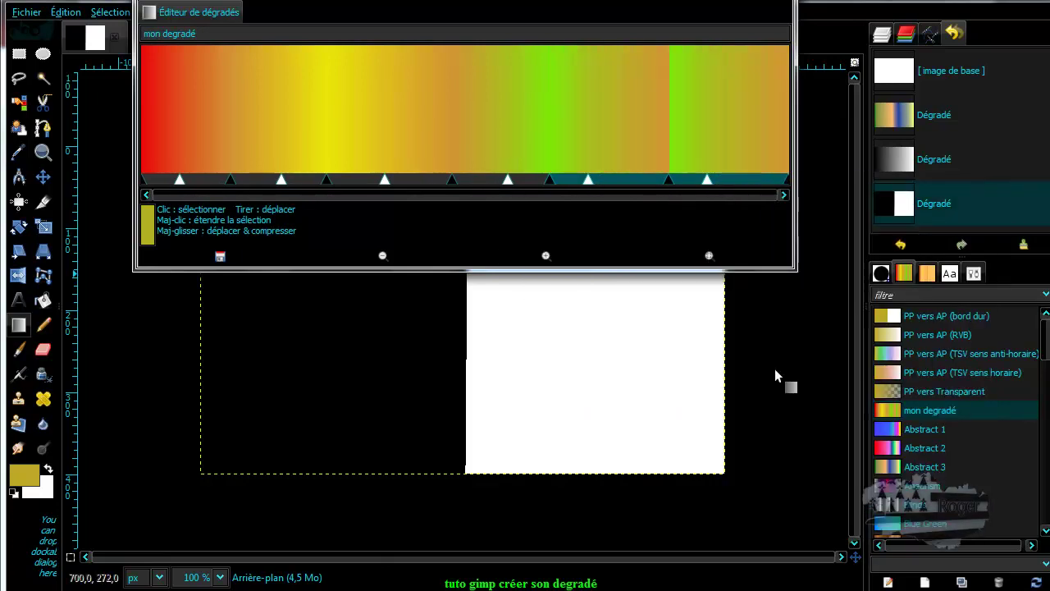
Flip only the final duplicated segment so it runs from orange to green
click(688, 186)
right_click(687, 186)
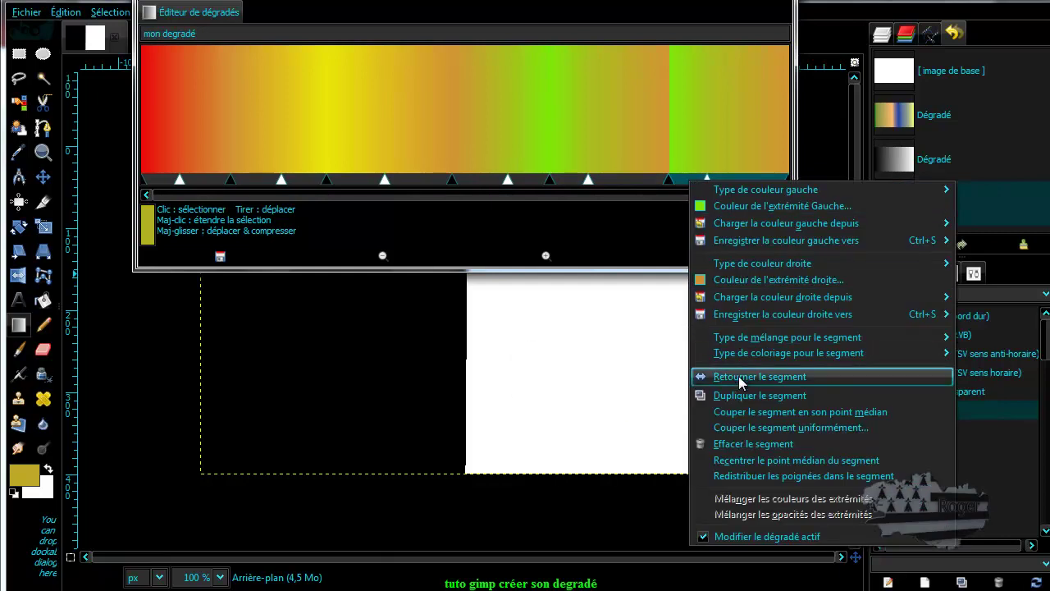
click(739, 374)
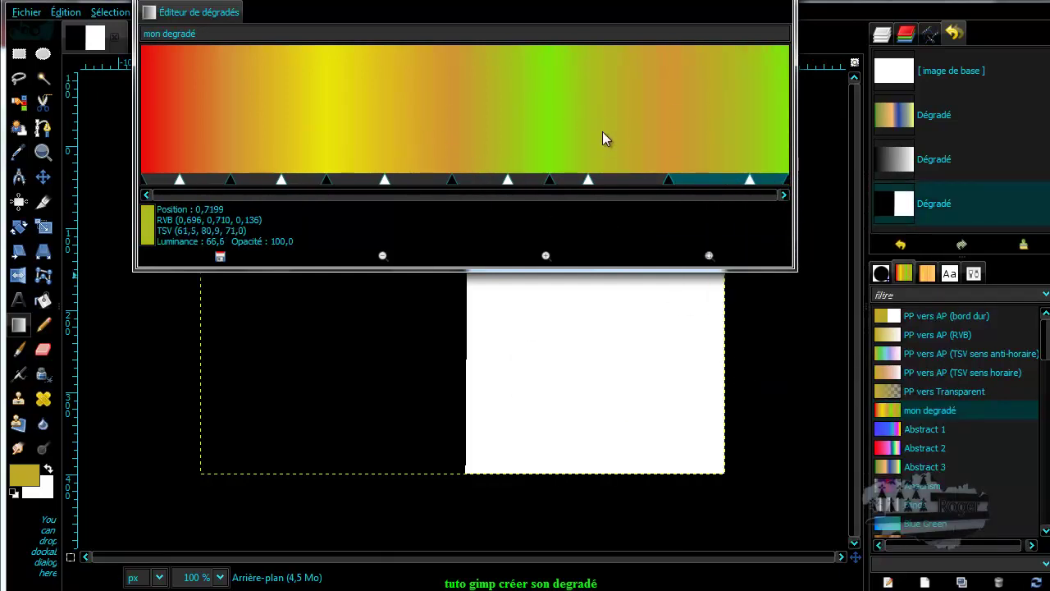
Try recoloring the left endpoint of the second-to-last segment, running from green to orange, to blue 0833ea
click(626, 185)
click(710, 180)
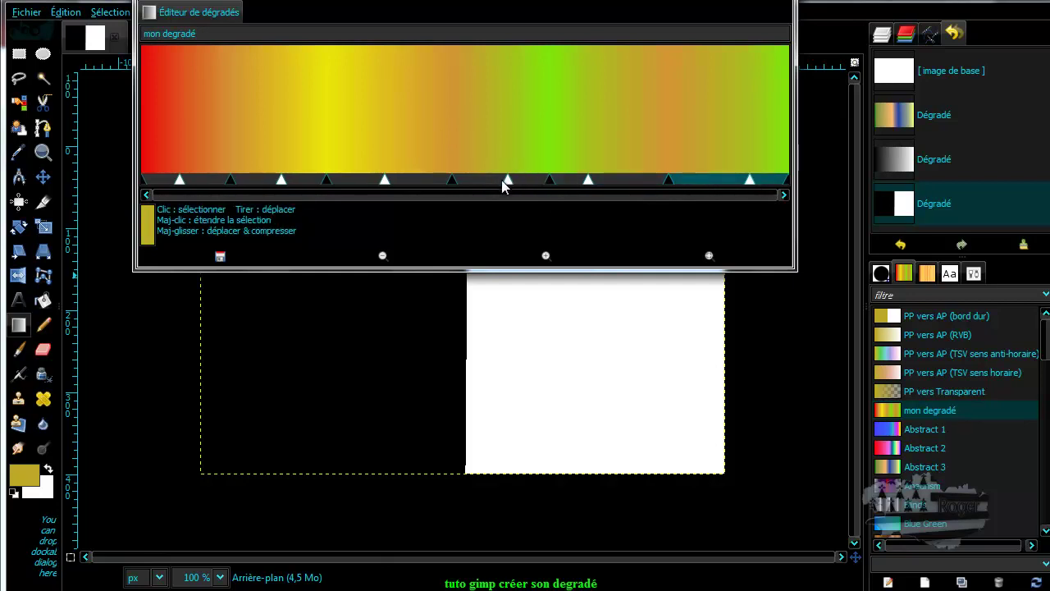
click(625, 180)
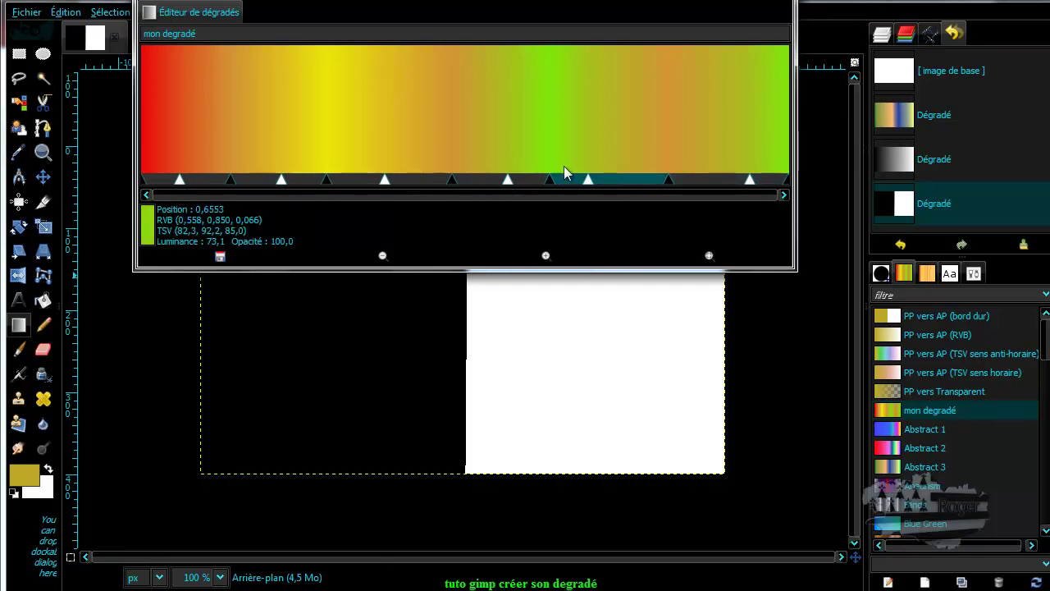
click(528, 180)
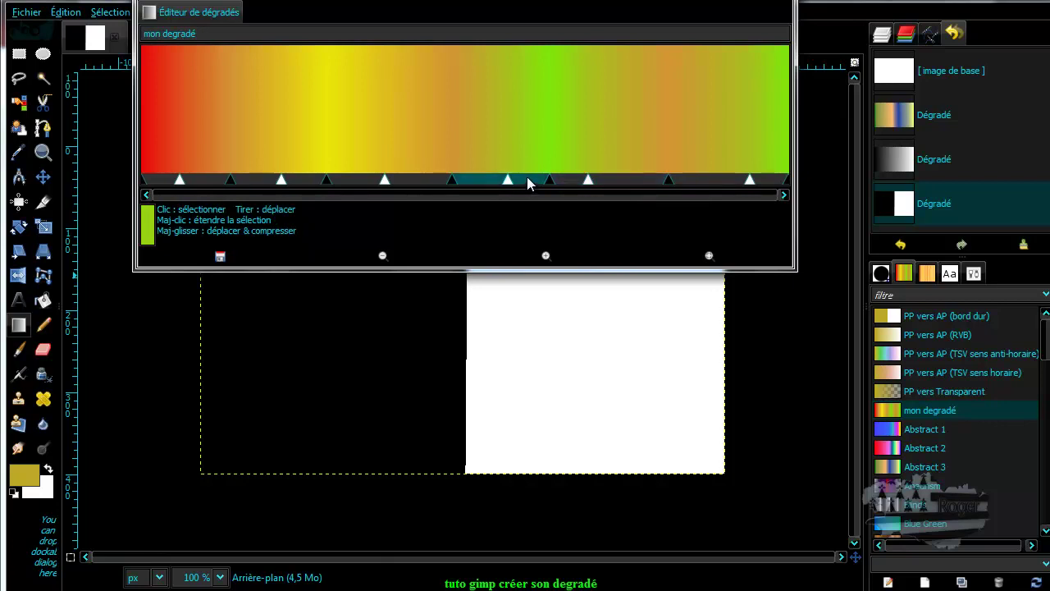
click(562, 182)
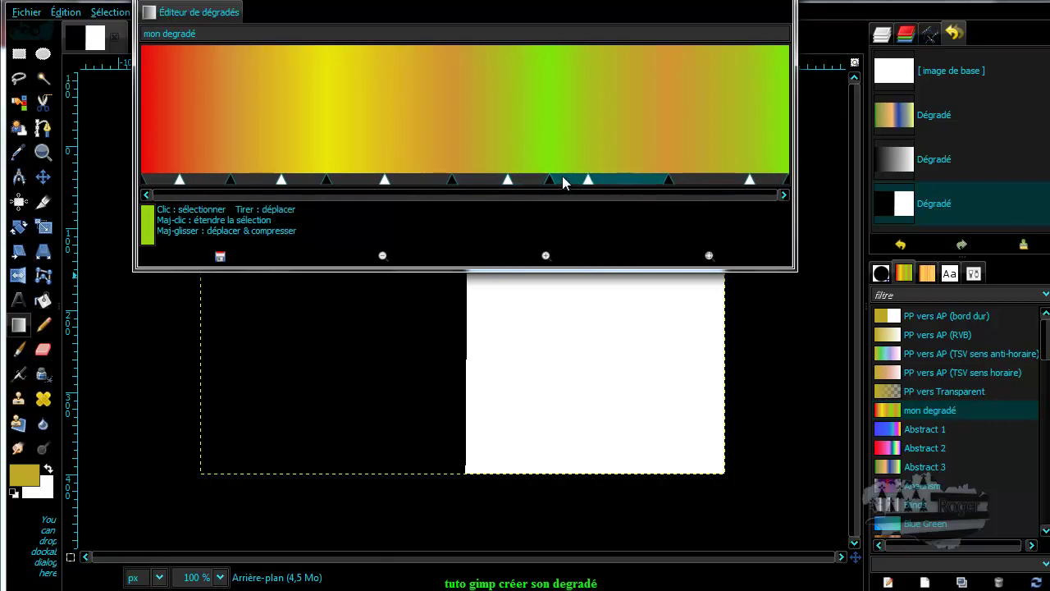
right_click(578, 106)
mouse_move(636, 166)
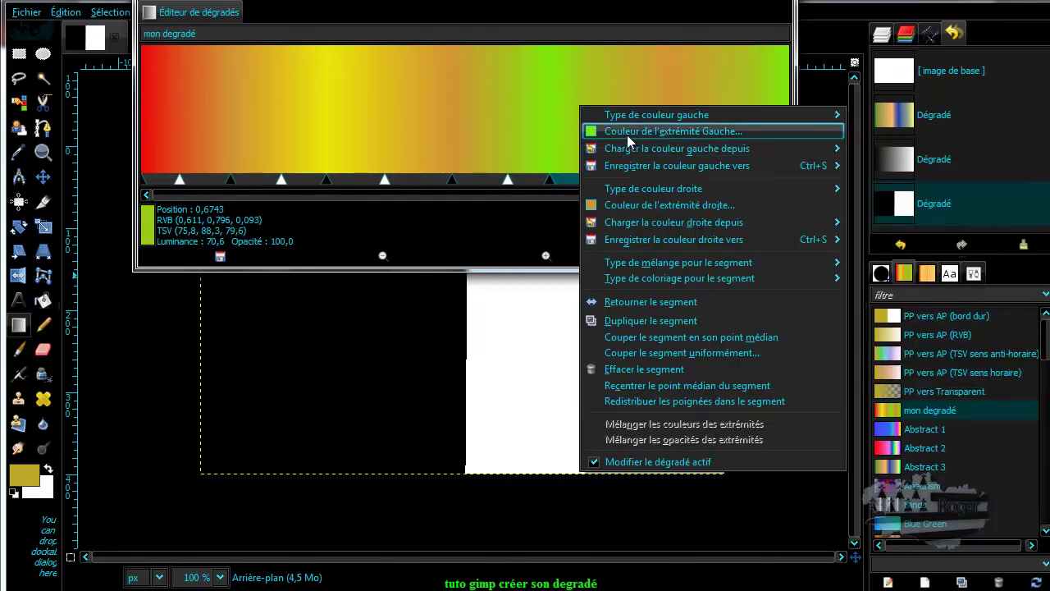
click(628, 134)
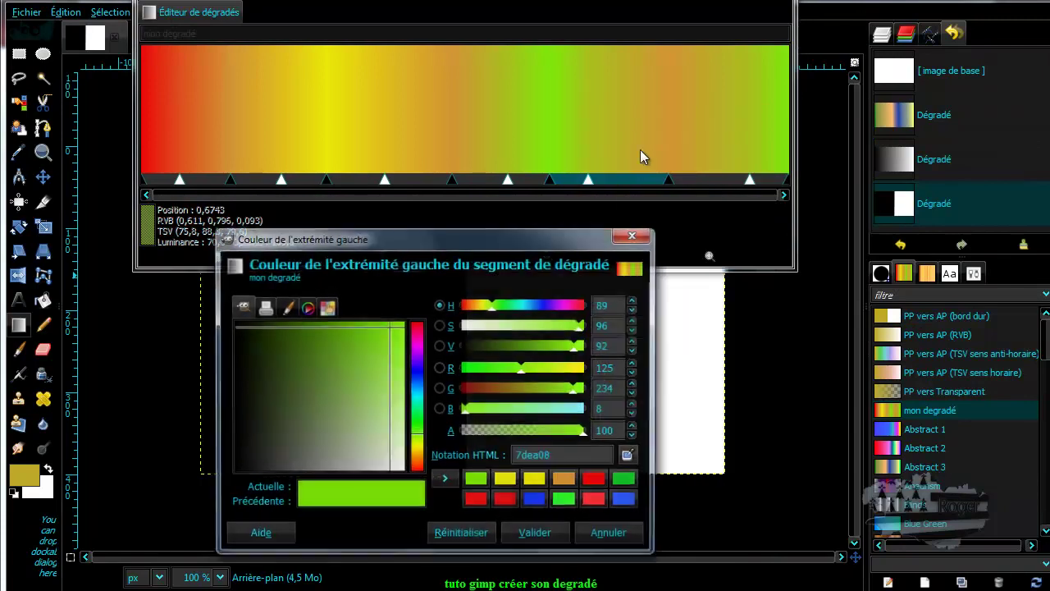
click(418, 377)
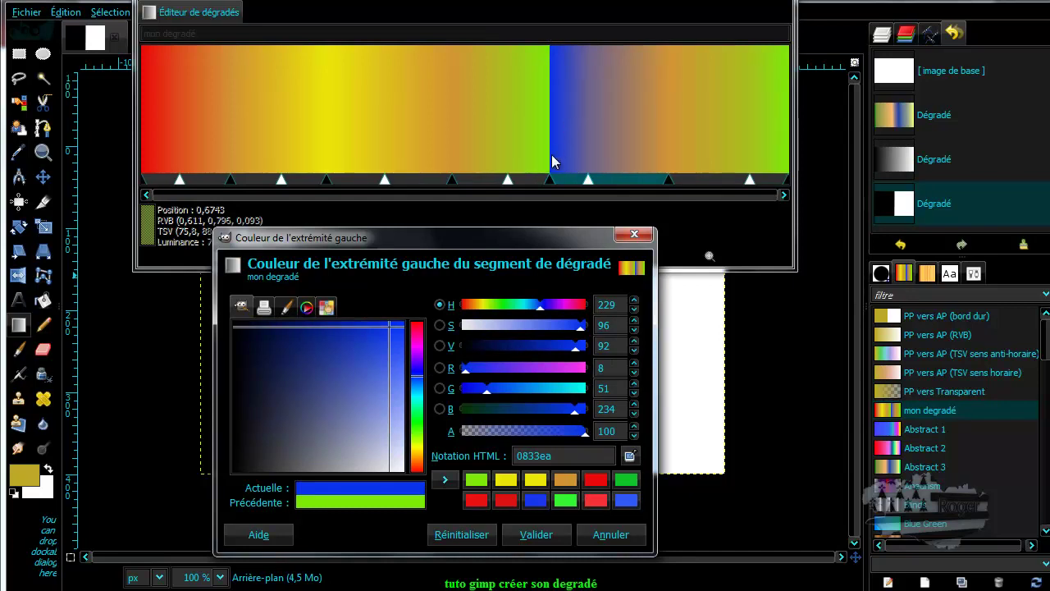
click(591, 534)
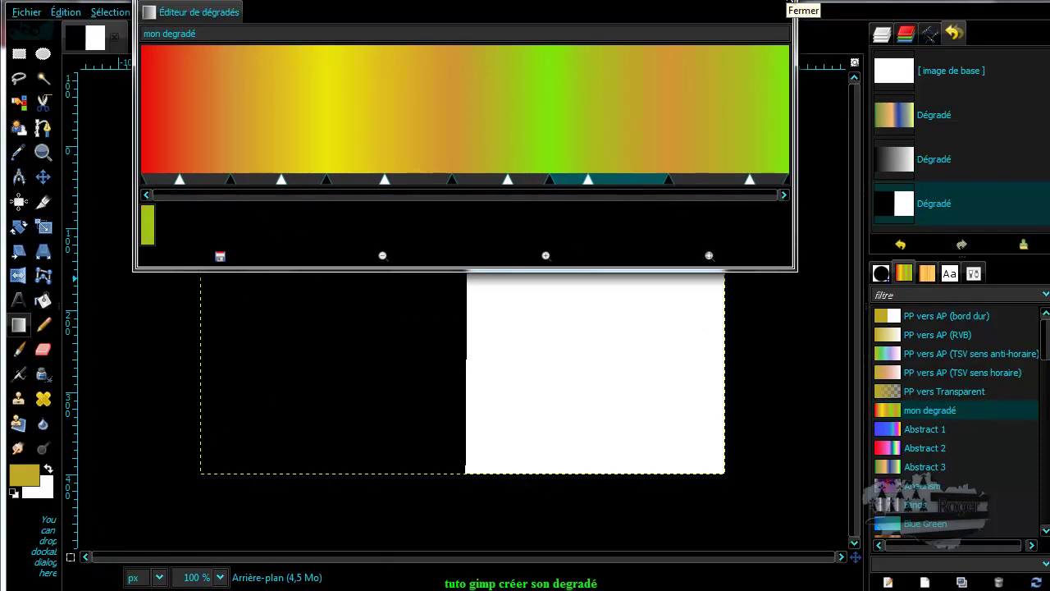
Close the gradient editor and fill the image with the "mon degradé" gradient horizontally from its left edge to its right edge
click(781, 5)
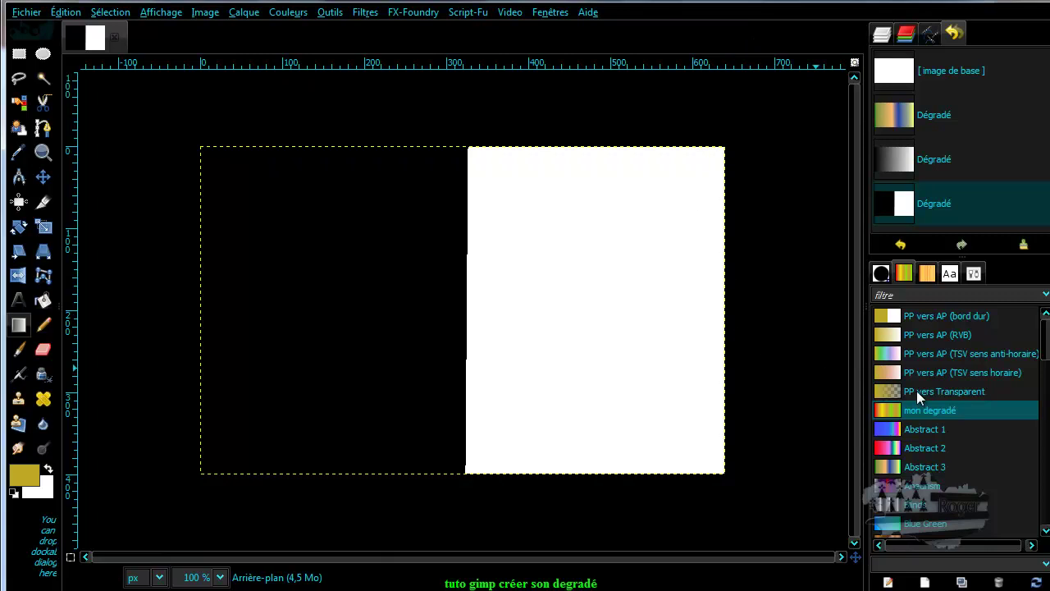
click(906, 416)
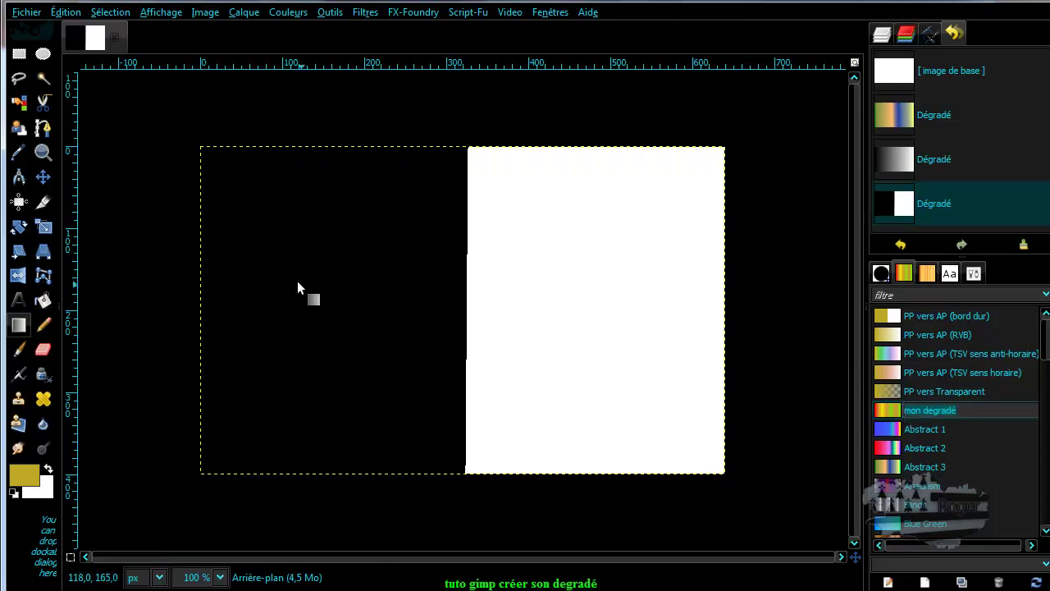
drag(201, 310, 729, 311)
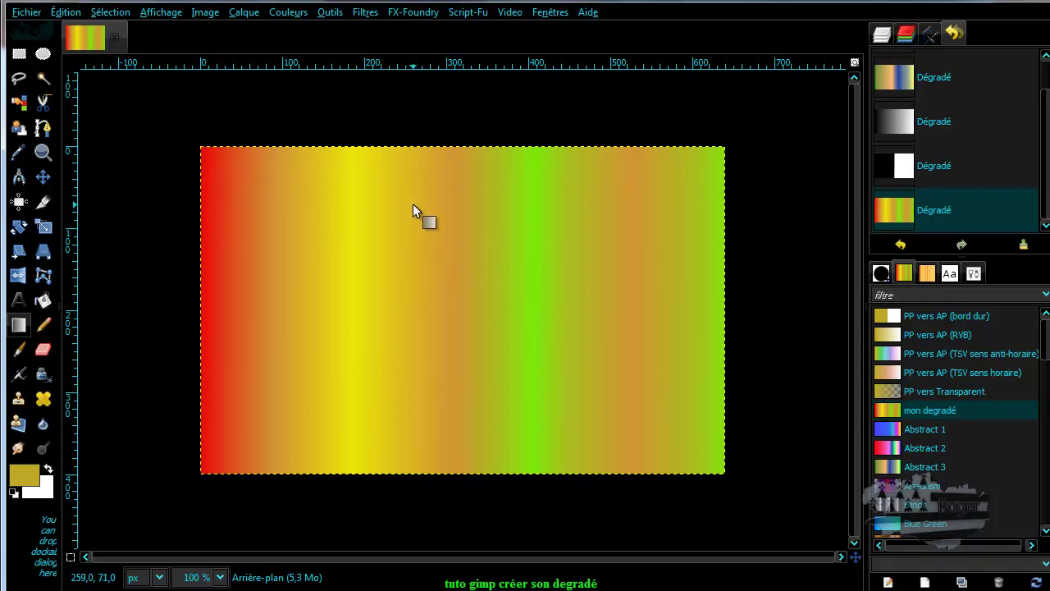
Reopen the "mon degradé" gradient for editing and detach the gradient editor into a floating window
right_click(906, 410)
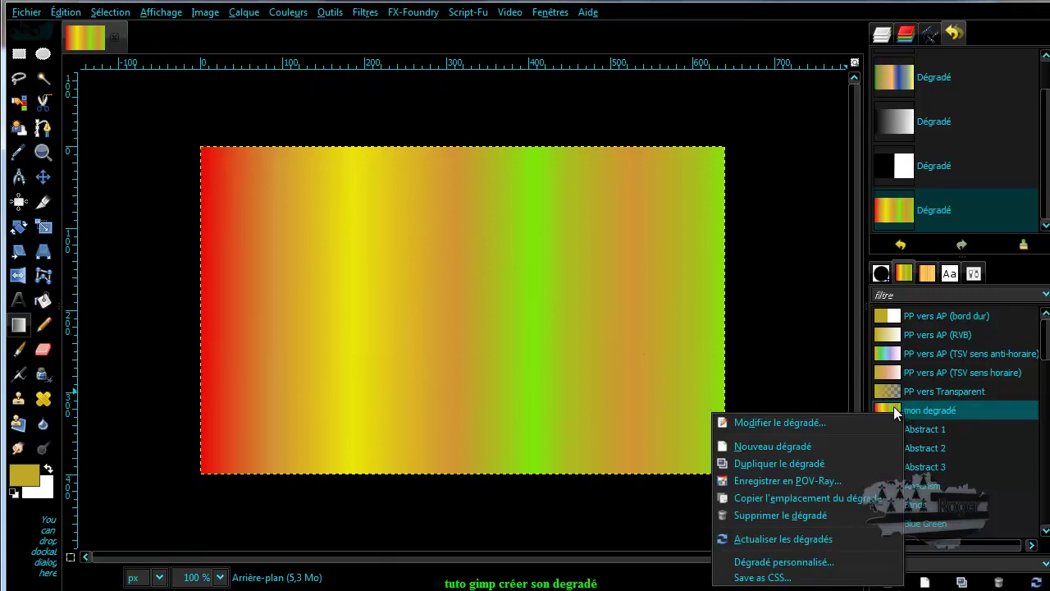
click(824, 421)
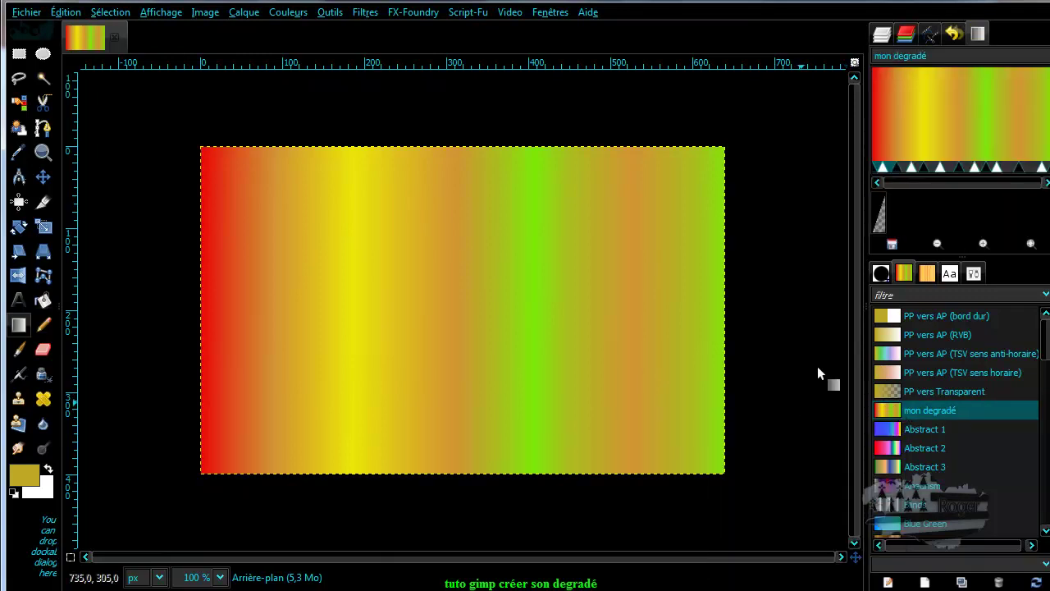
drag(978, 33, 191, 208)
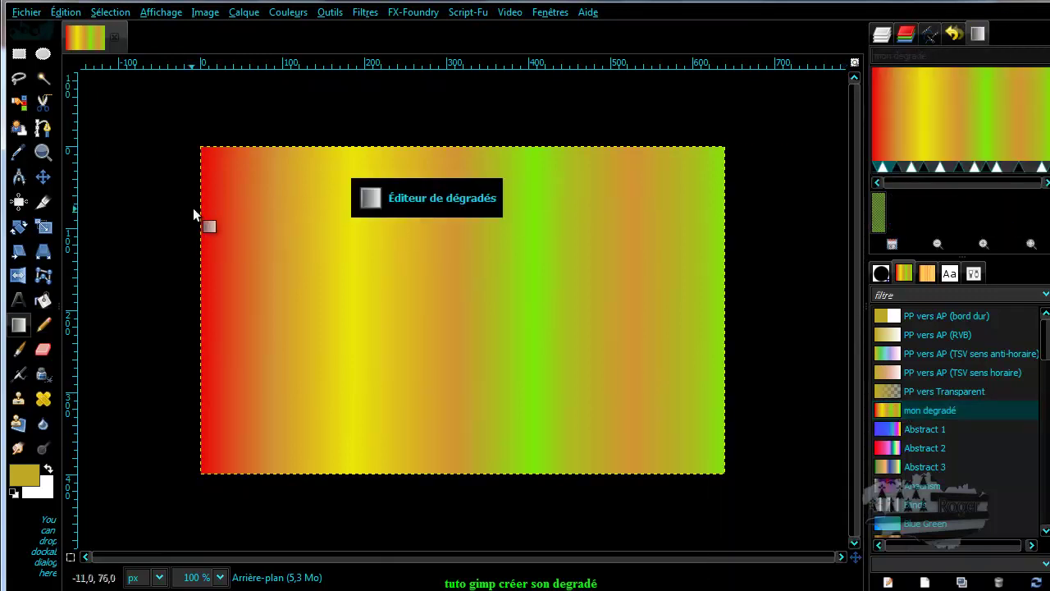
drag(412, 168, 812, 194)
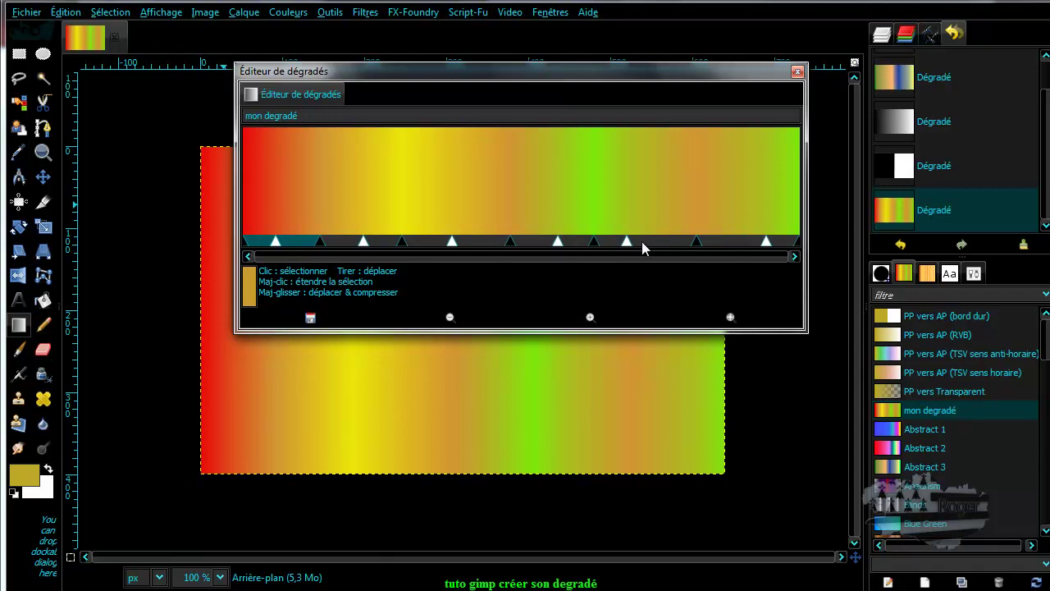
Move the midpoints of the last two segments back and forth, leaving each near the middle of its segment
drag(629, 242, 700, 248)
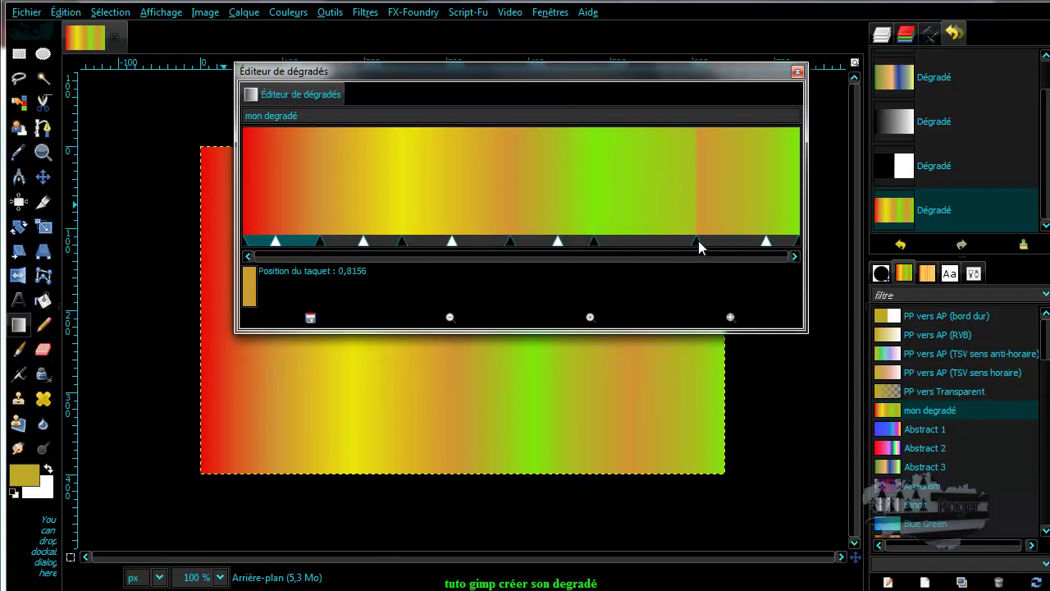
drag(698, 240, 648, 242)
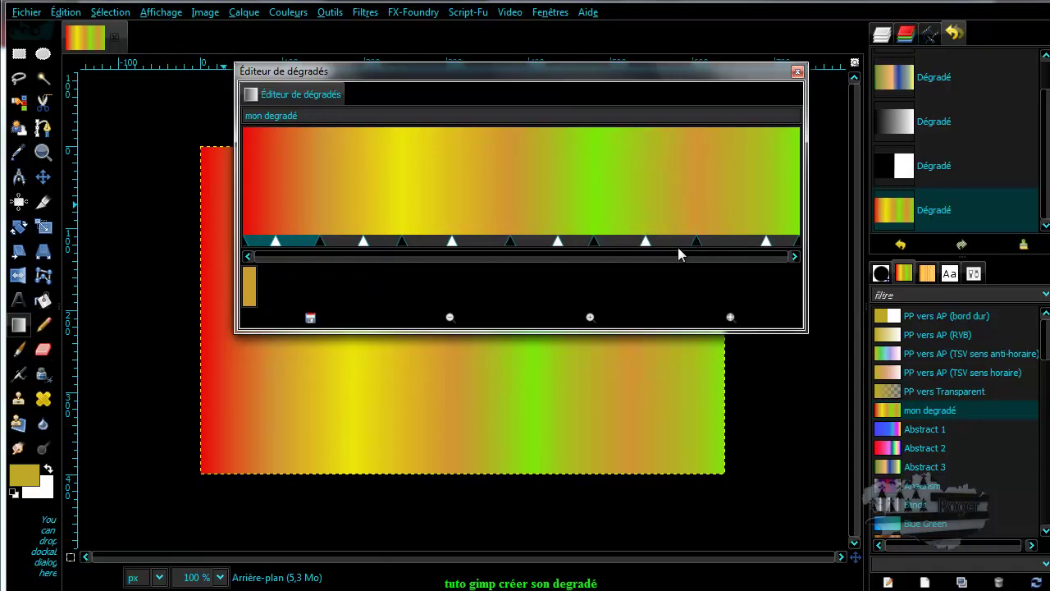
click(766, 243)
drag(763, 244, 696, 249)
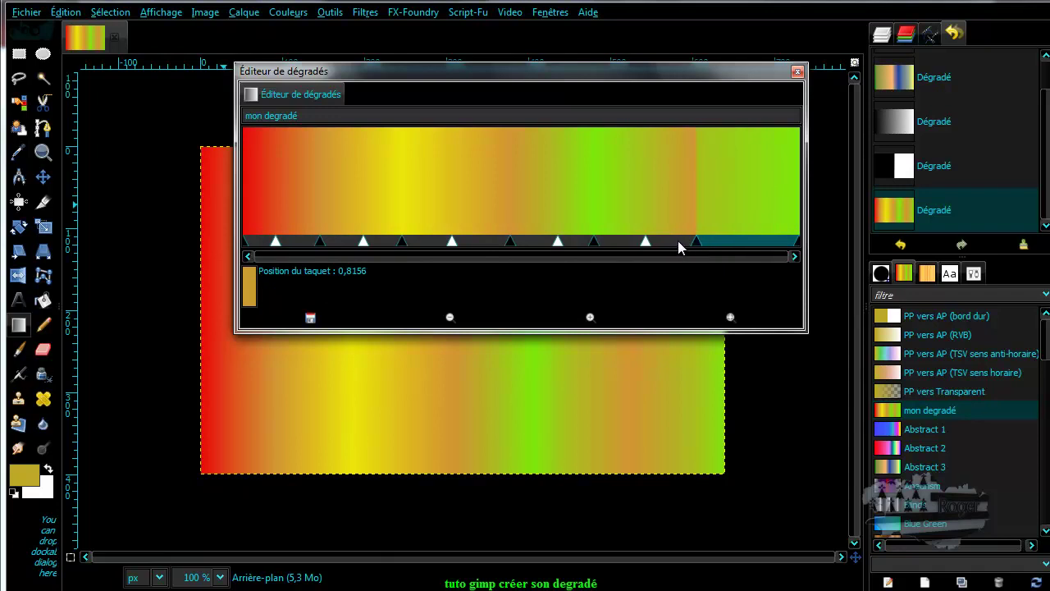
drag(696, 243, 751, 246)
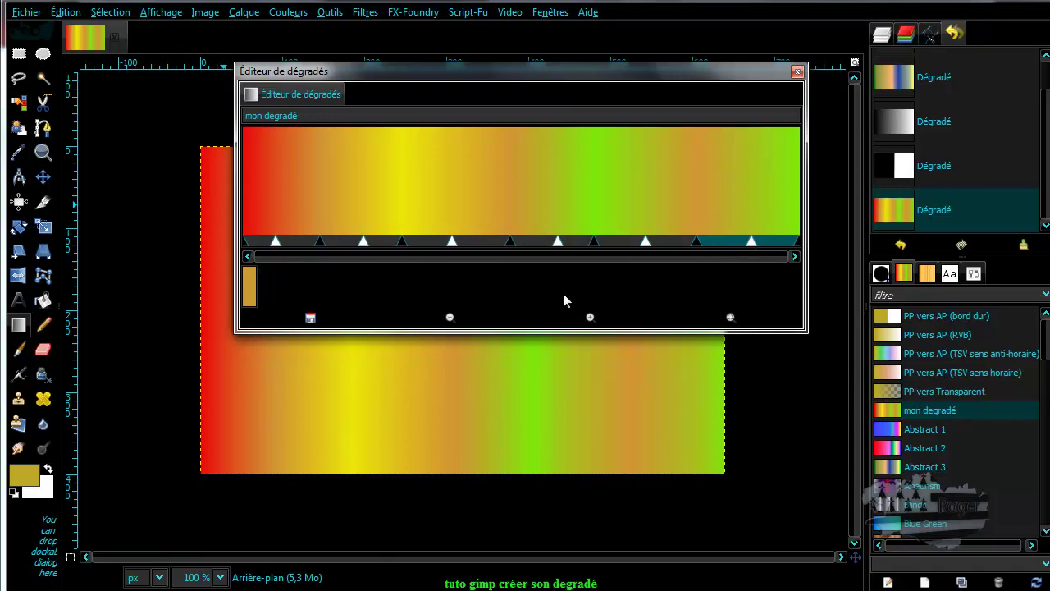